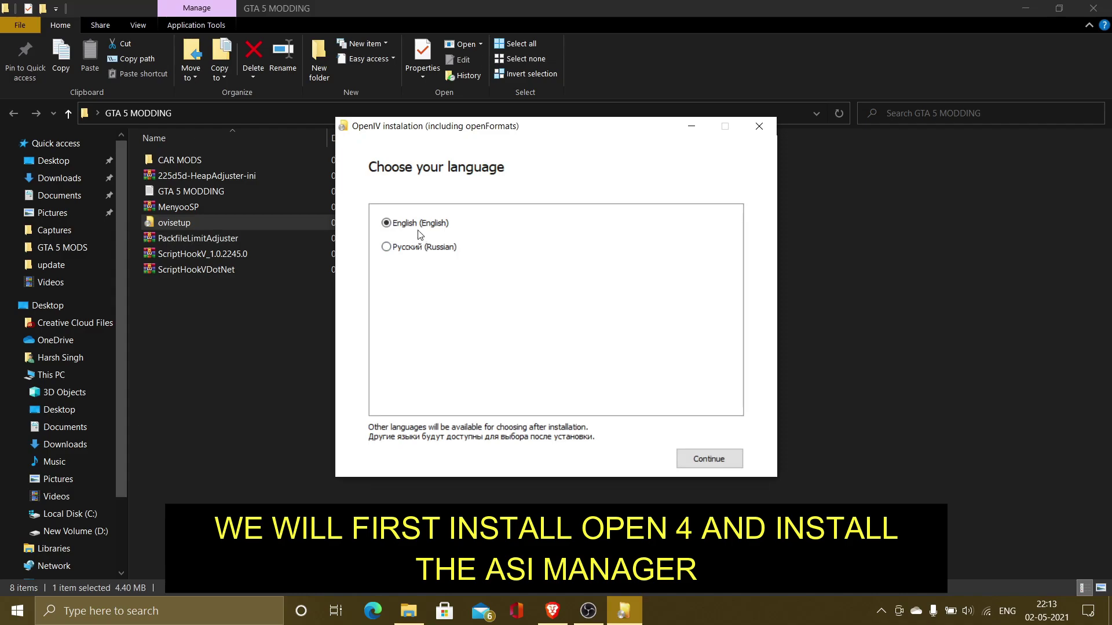
Install OpenIV on this computer in English, accepting the license terms and keeping the desktop icon option, and close the finished installer.
{"action": "left_click", "coordinate": [710, 461]}
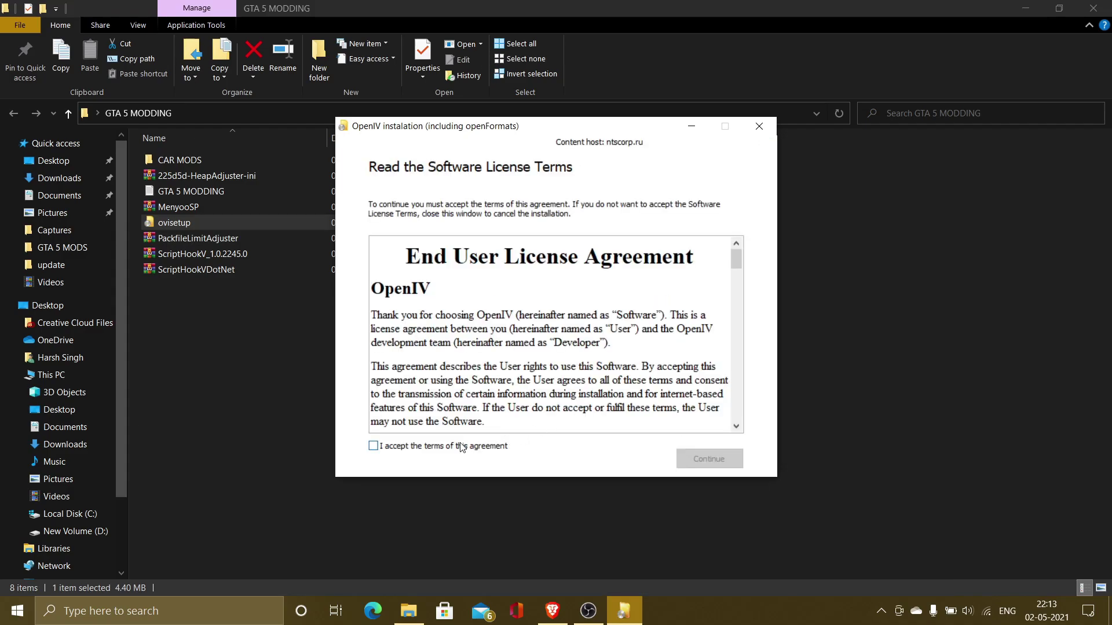
{"action": "left_click", "coordinate": [719, 459]}
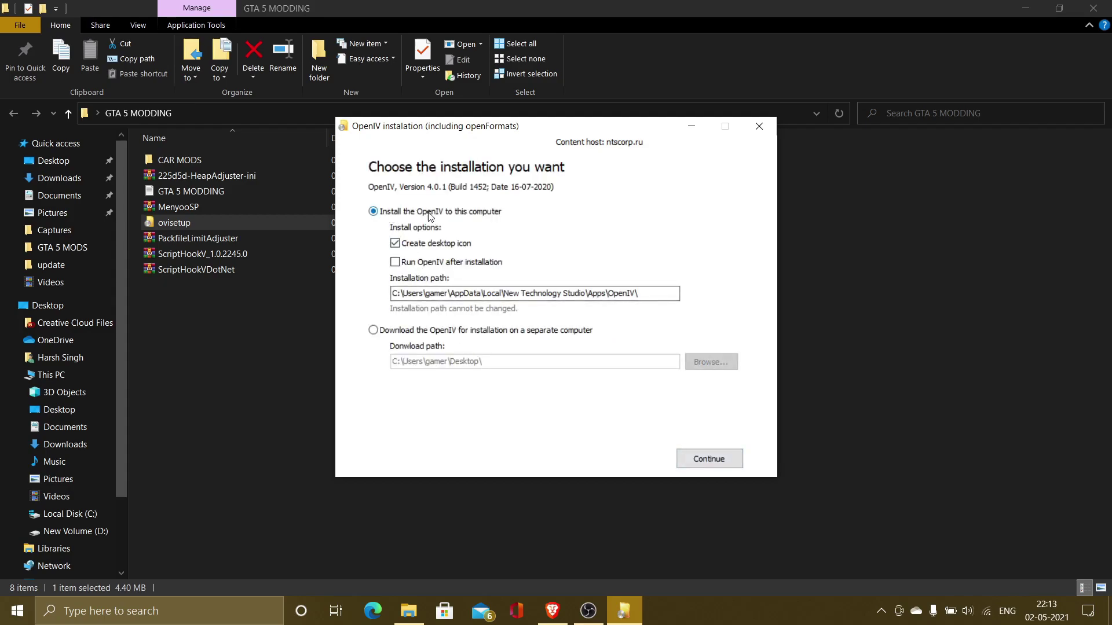
{"action": "left_click", "coordinate": [708, 458]}
{"action": "left_click", "coordinate": [535, 353]}
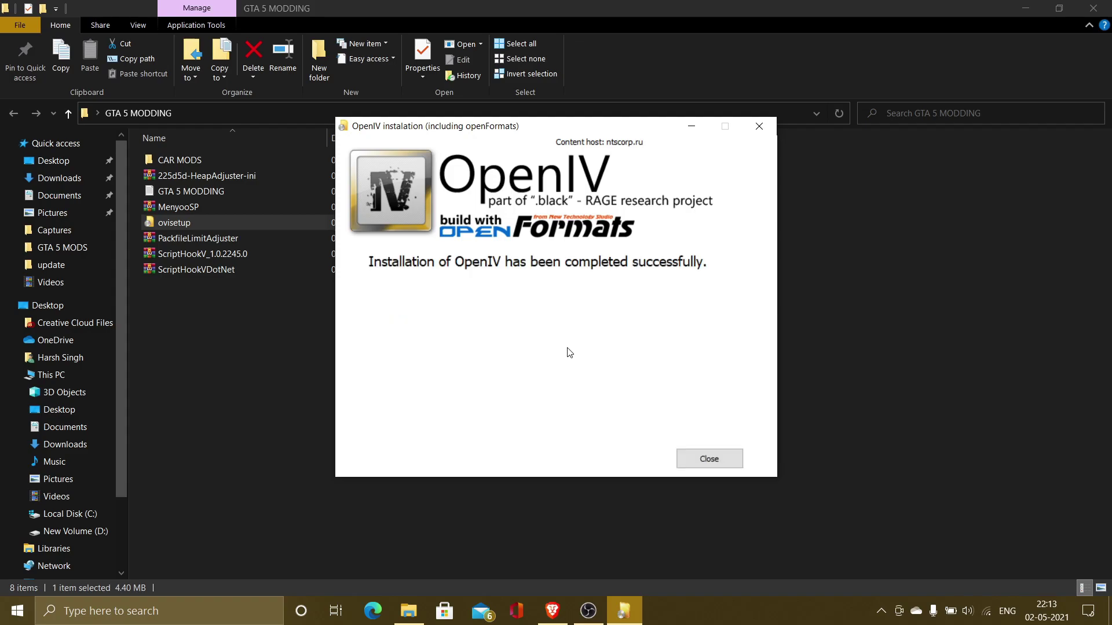
{"action": "left_click", "coordinate": [704, 459]}
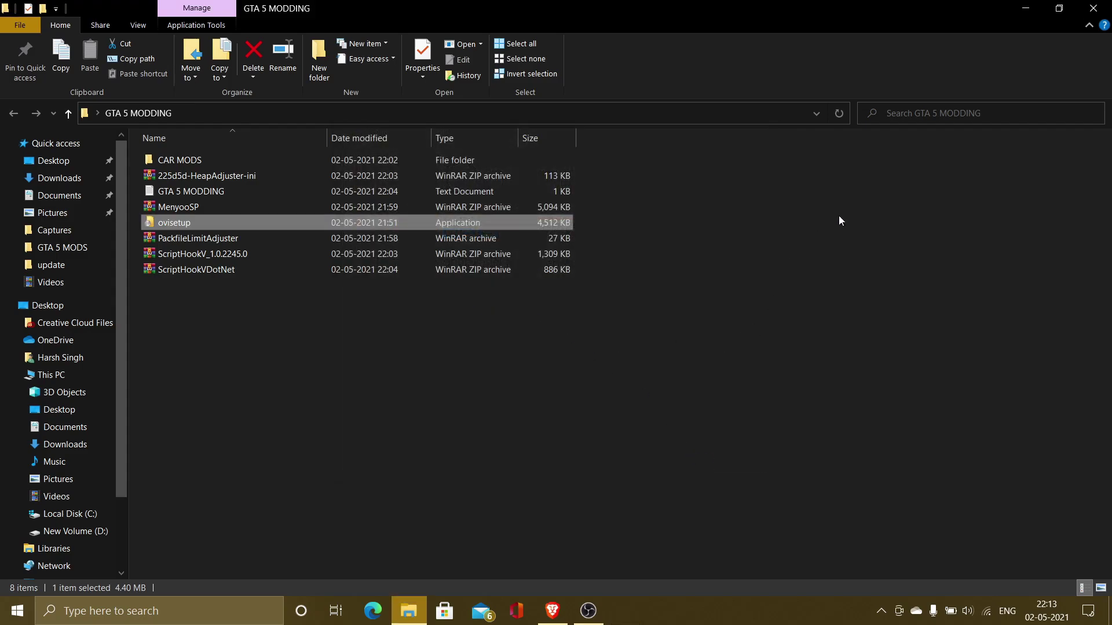
Minimize the GTA 5 MODDING folder and launch OpenIV from the desktop for the Windows version of Grand Theft Auto V.
{"action": "left_click", "coordinate": [1025, 8]}
{"action": "left_click", "coordinate": [51, 110]}
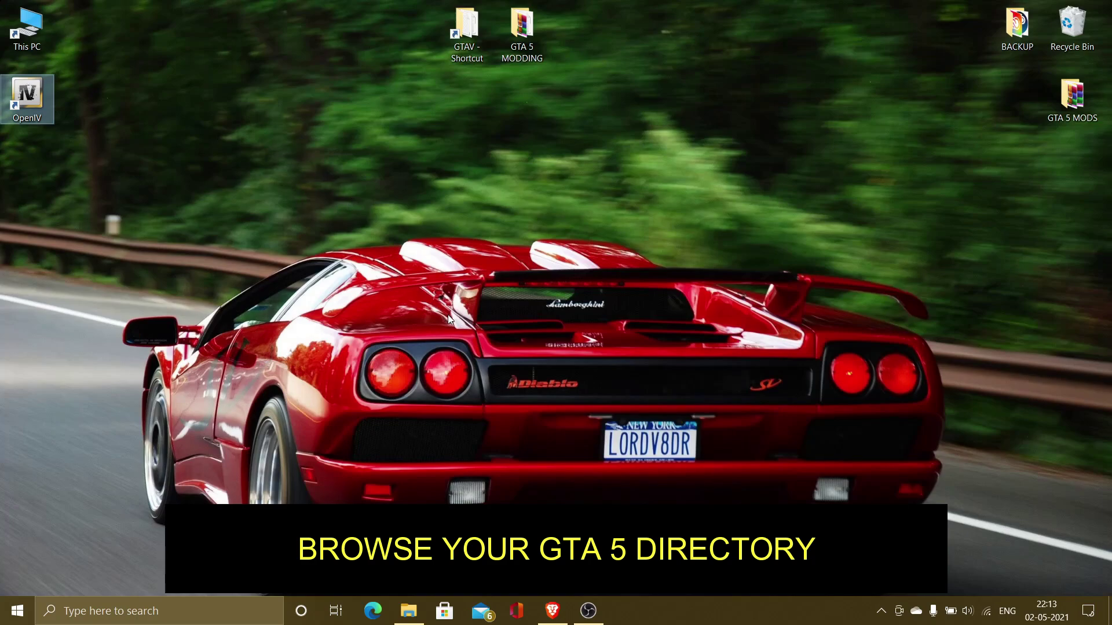
{"action": "left_click", "coordinate": [487, 328]}
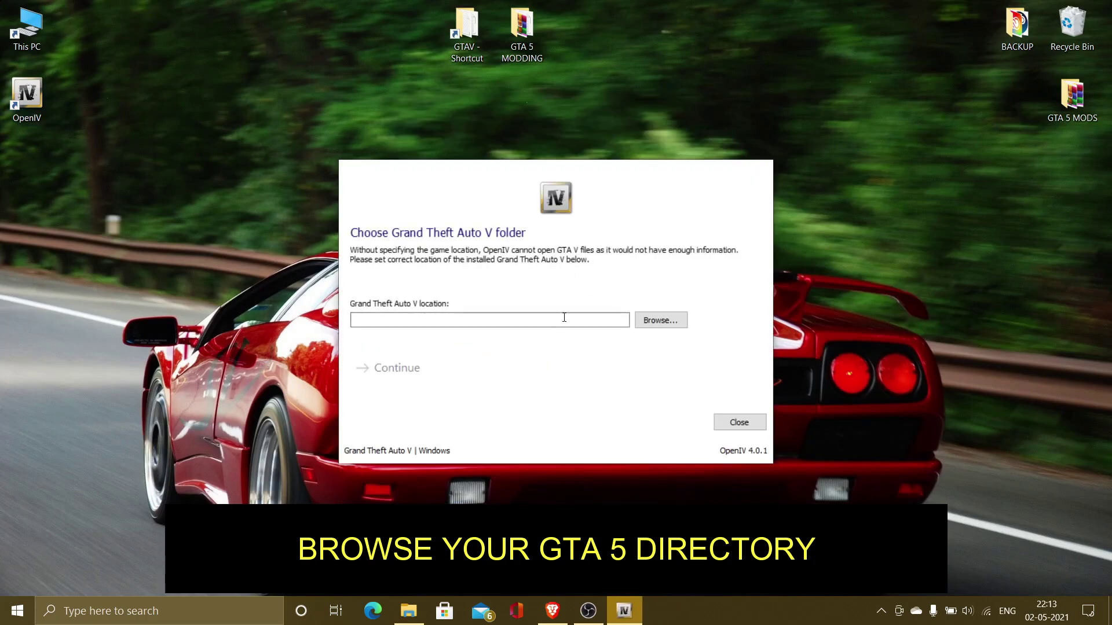
Set the Grand Theft Auto V location to D:\GTA 5 MODS and continue into the game's file view.
{"action": "left_click", "coordinate": [642, 320]}
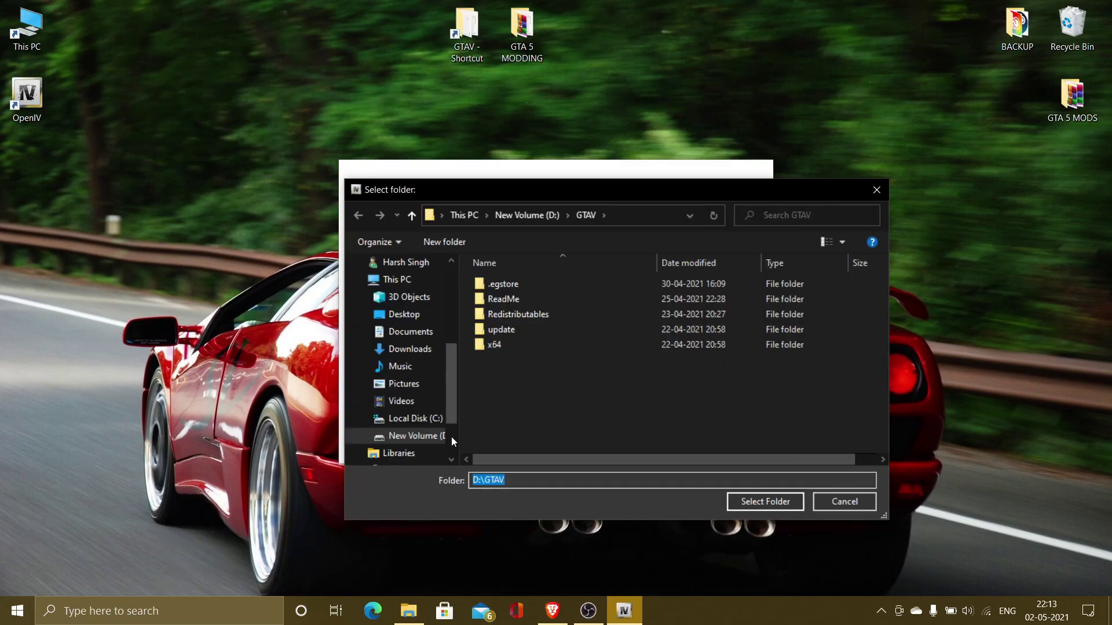
{"action": "left_click", "coordinate": [414, 435]}
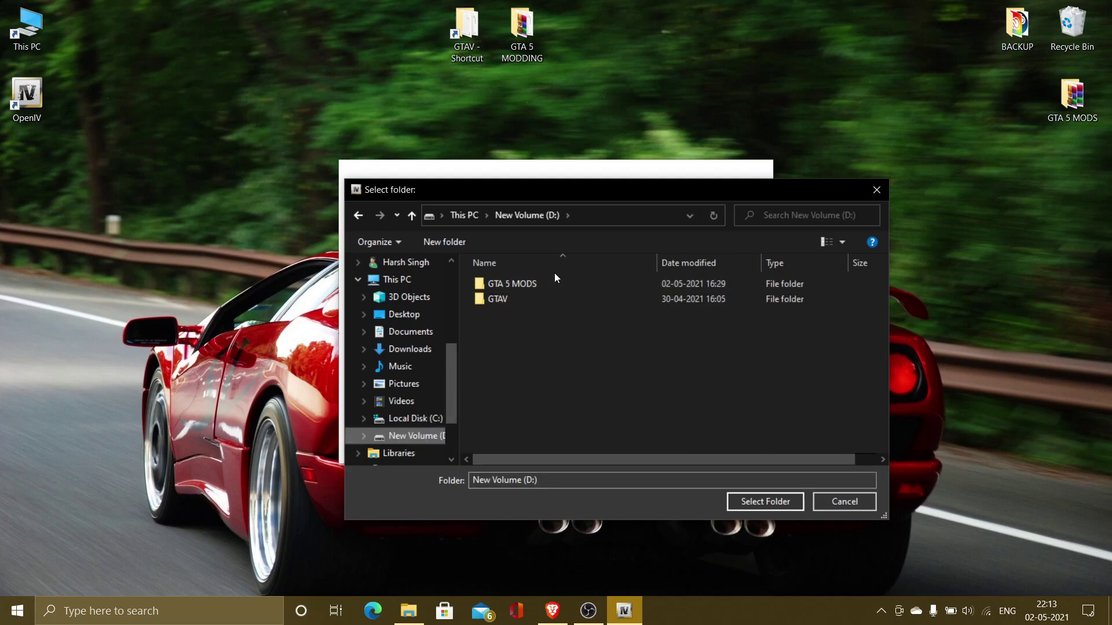
{"action": "double_click", "coordinate": [574, 289]}
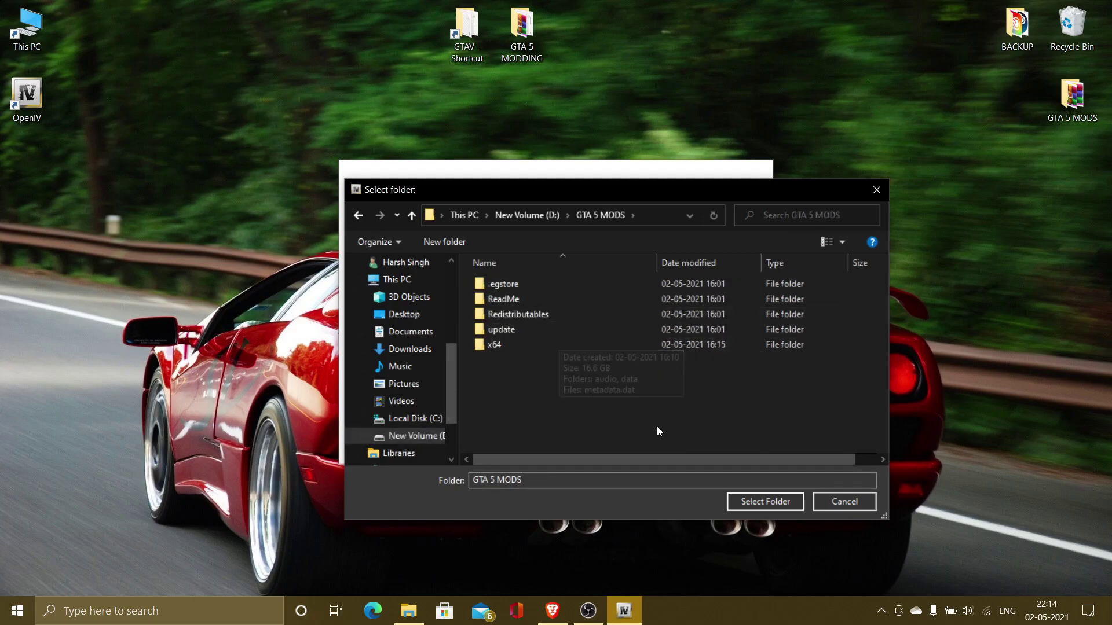
{"action": "left_click", "coordinate": [774, 501]}
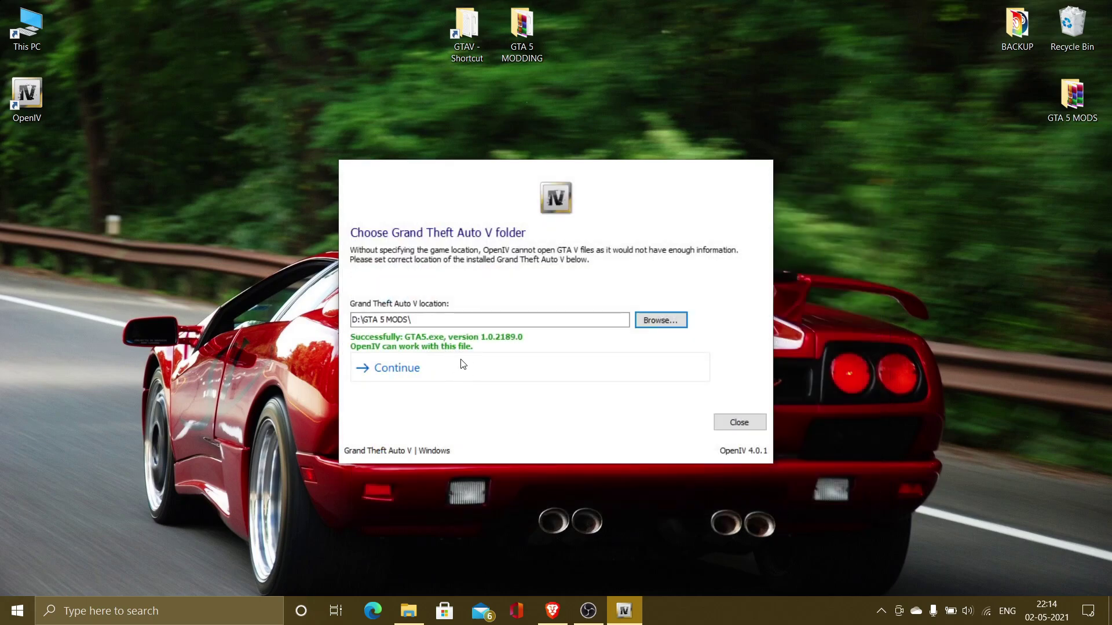
{"action": "left_click", "coordinate": [406, 370]}
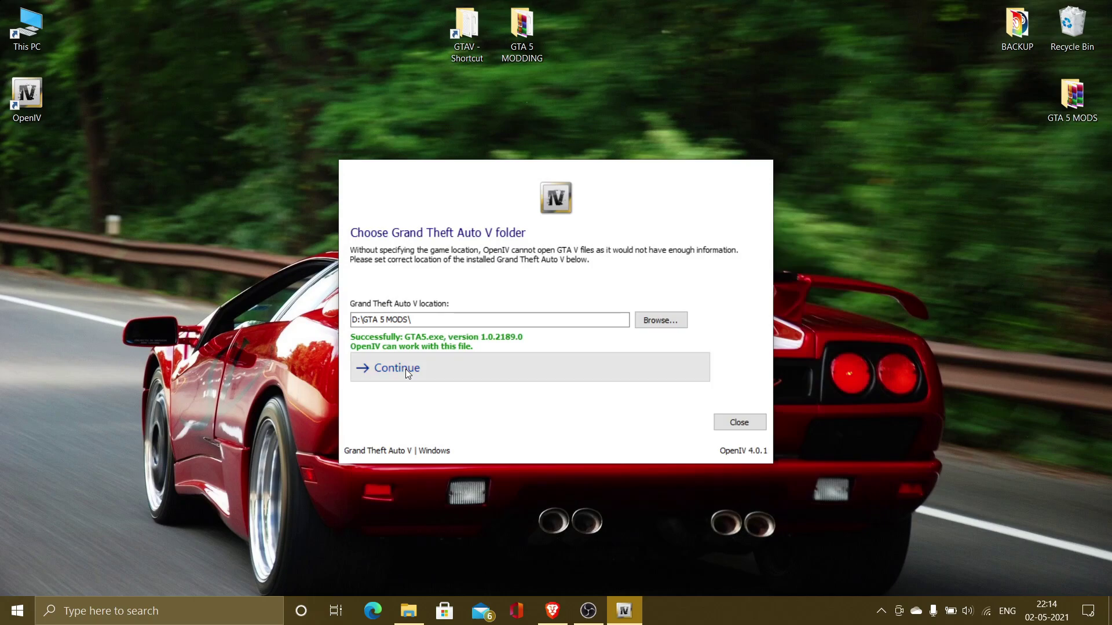
{"action": "left_click", "coordinate": [419, 370]}
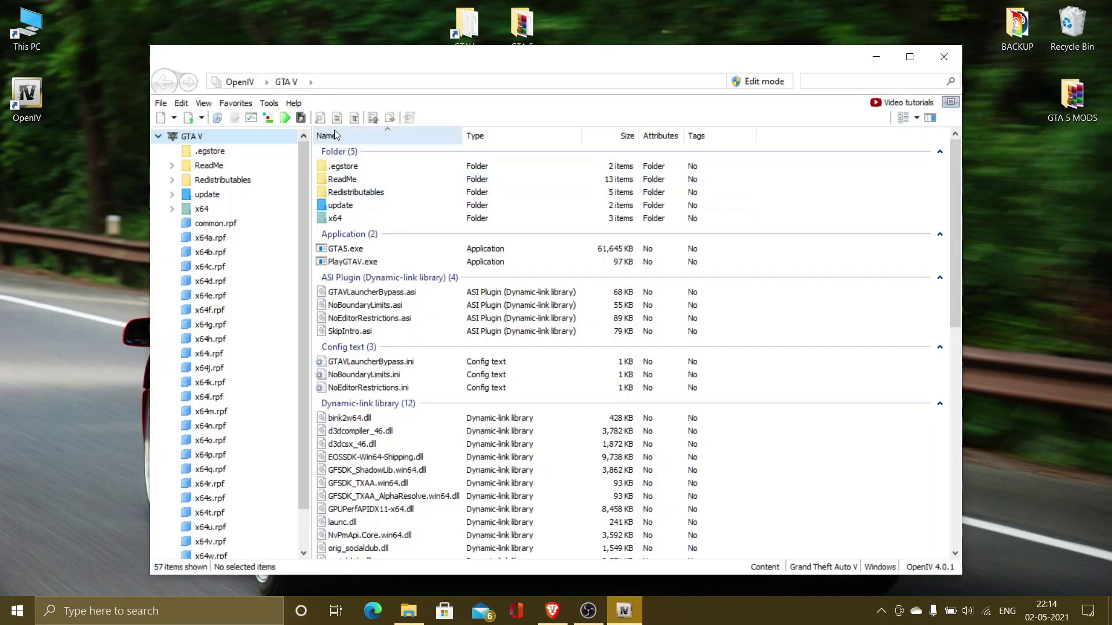
Install ASI Loader, OpenIV.ASI and openCamera with the ASI Manager, creating the "mods" folder, and minimize OpenIV when finished.
{"action": "scroll", "coordinate": [532, 207], "scroll_direction": "down", "scroll_amount": 4}
{"action": "scroll", "coordinate": [532, 206], "scroll_direction": "up", "scroll_amount": 4}
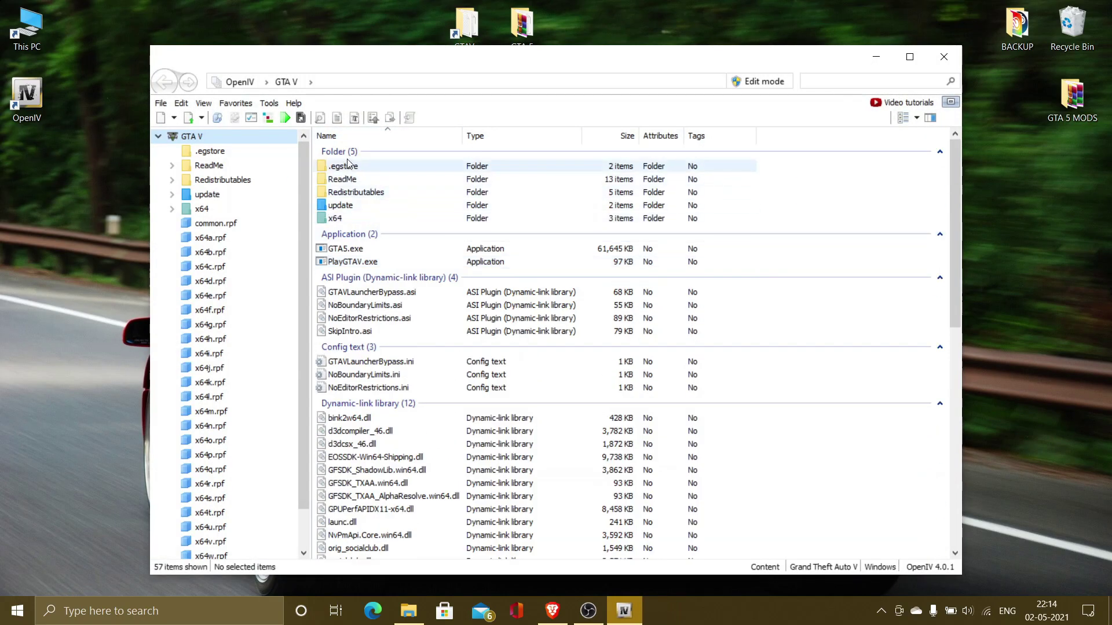
{"action": "left_click", "coordinate": [271, 103]}
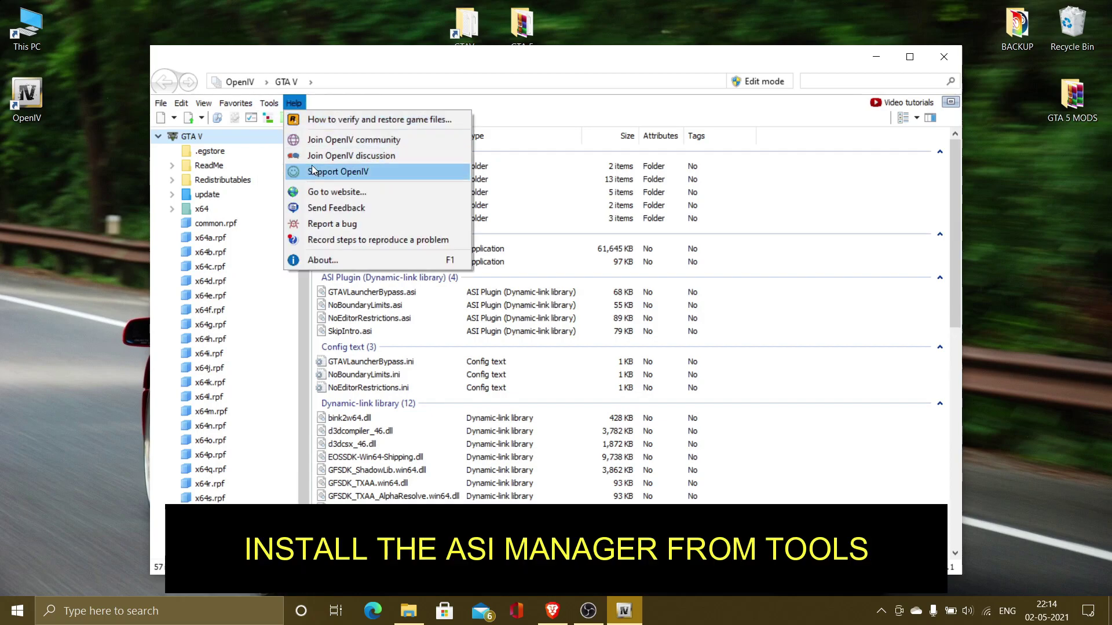
{"action": "left_click", "coordinate": [298, 188]}
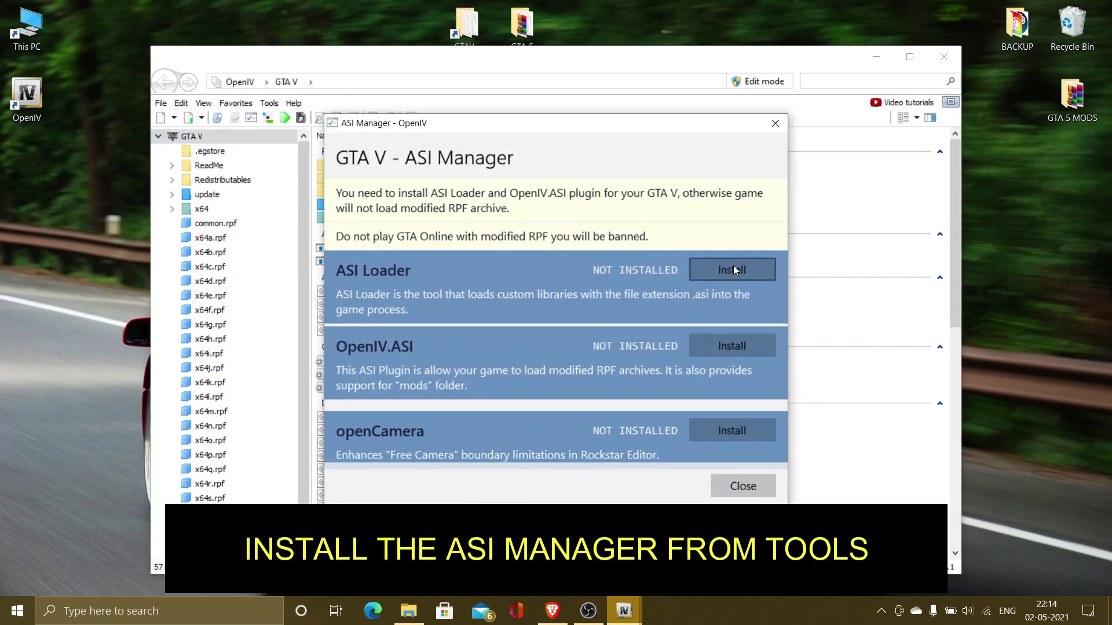
{"action": "left_click", "coordinate": [733, 270]}
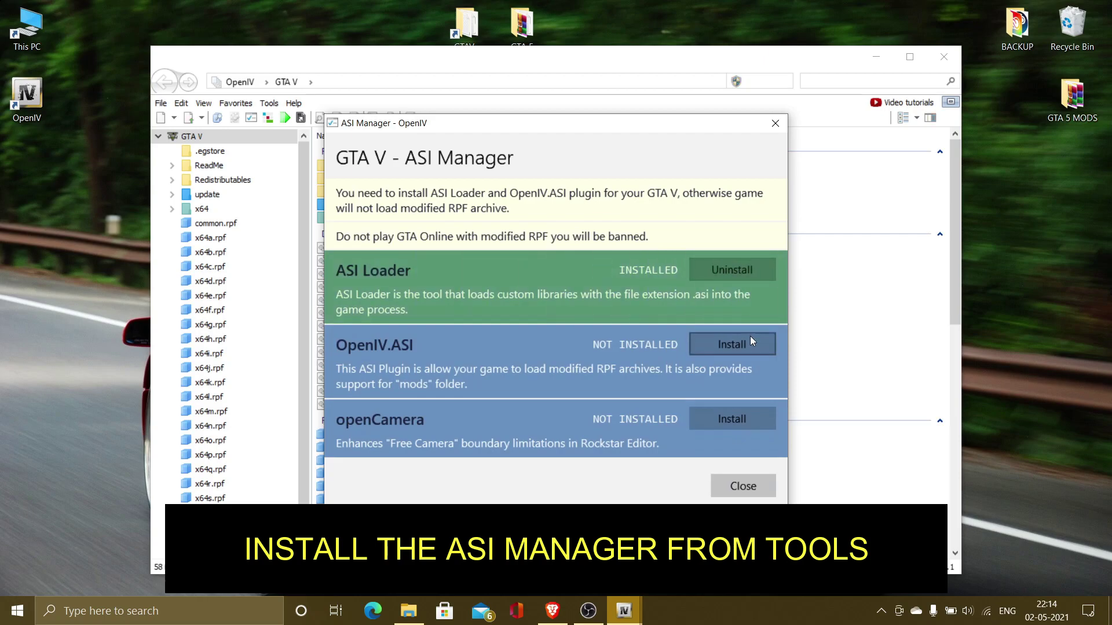
{"action": "left_click", "coordinate": [750, 337]}
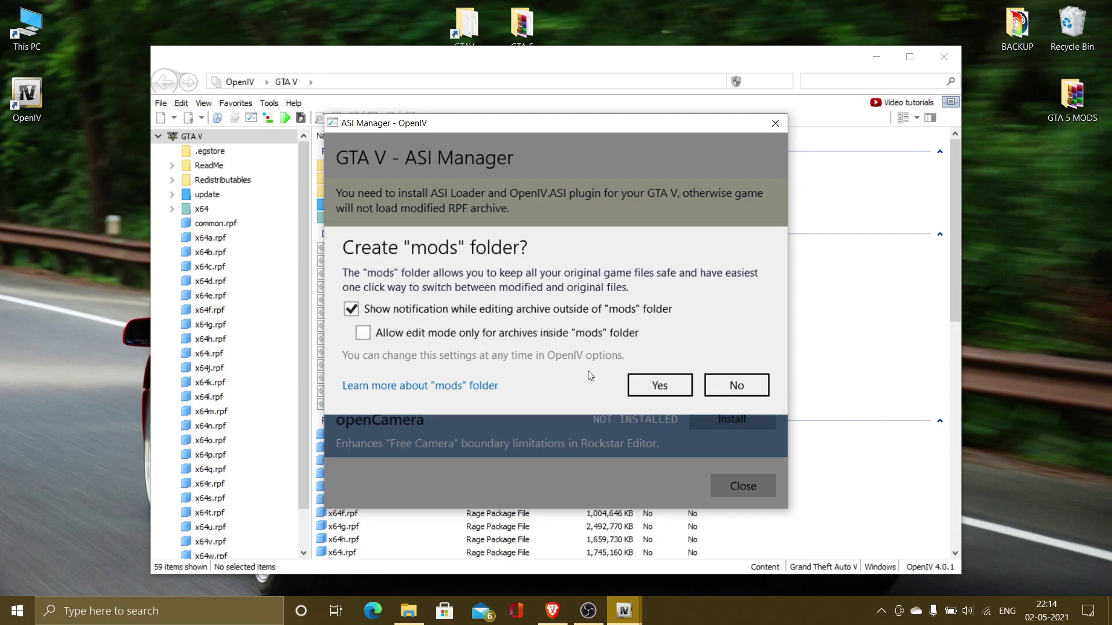
{"action": "left_click", "coordinate": [666, 385]}
{"action": "left_click", "coordinate": [705, 416]}
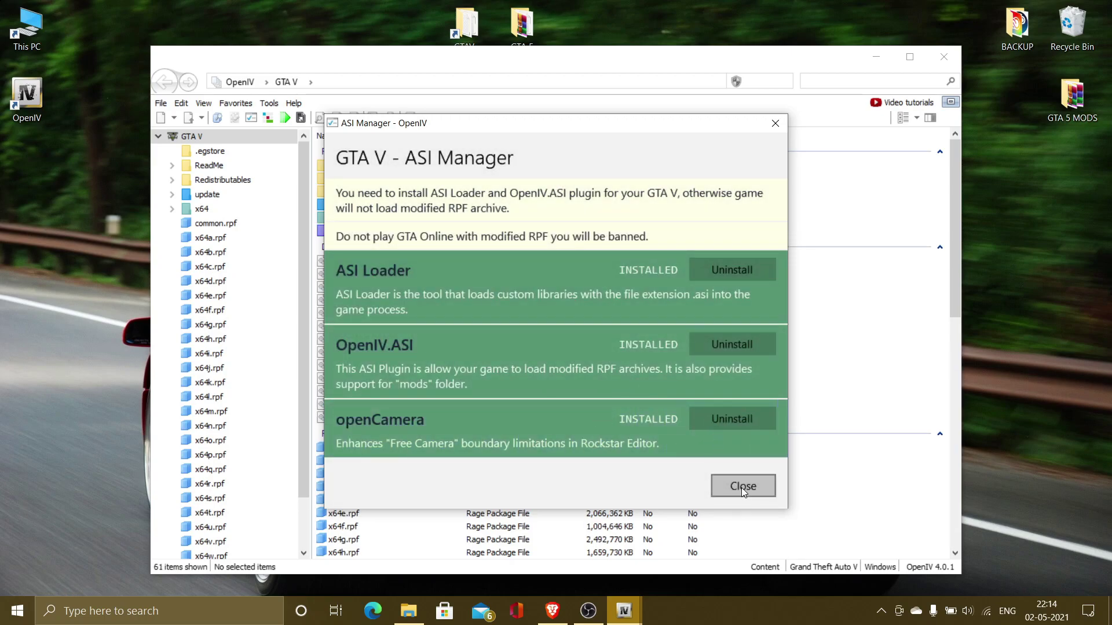
{"action": "left_click", "coordinate": [743, 487]}
{"action": "left_click", "coordinate": [427, 233]}
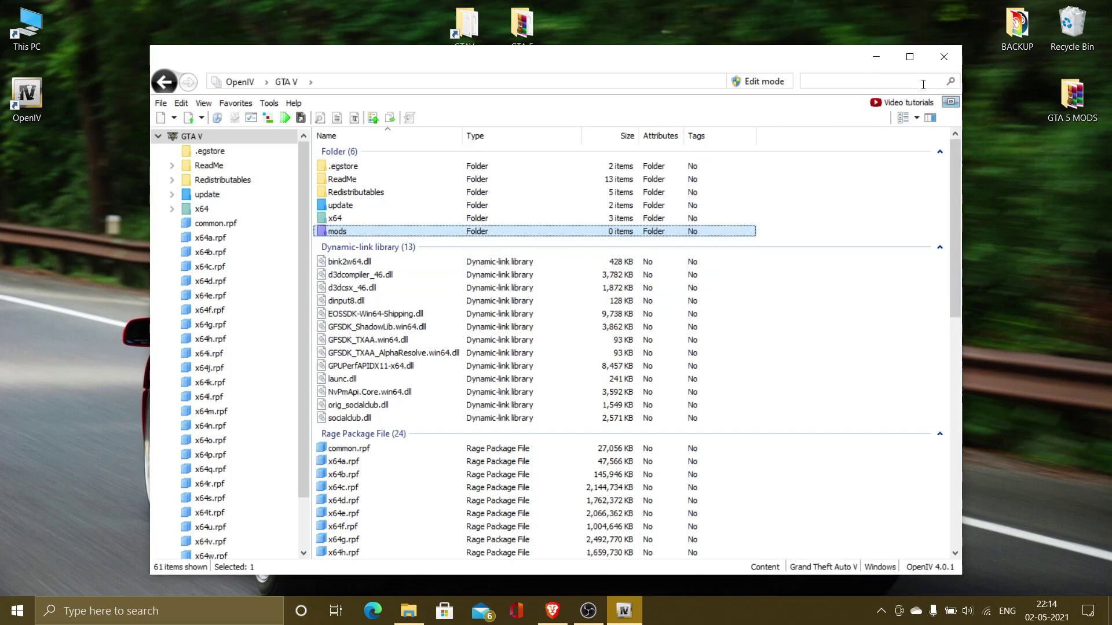
{"action": "left_click", "coordinate": [876, 57]}
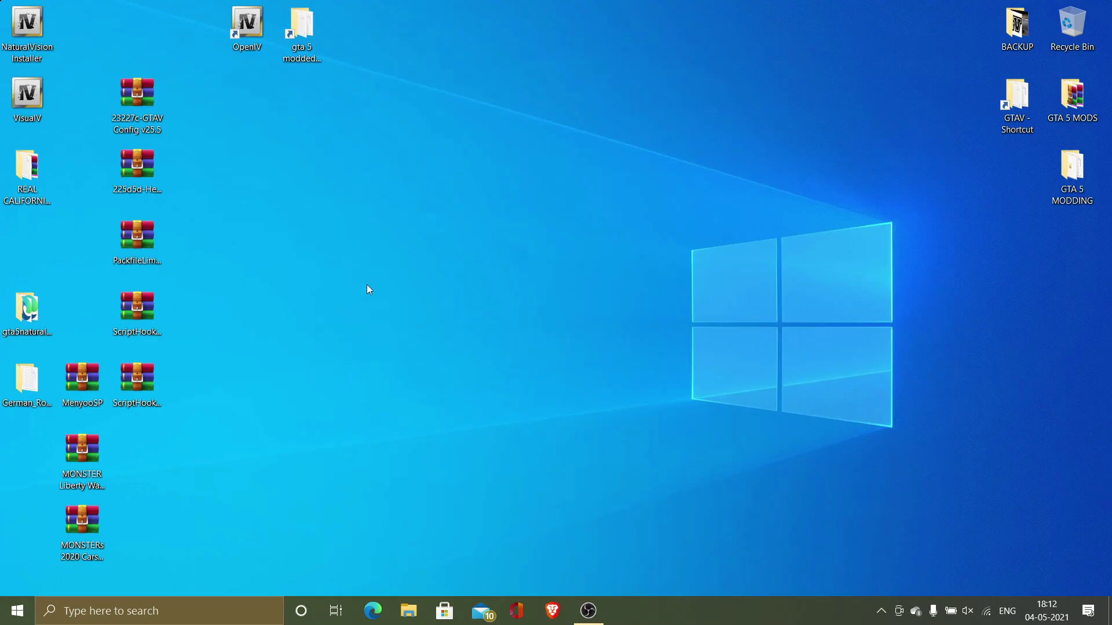
Move the MenyooSP archive on the desktop beside the HeapAdjuster archive, grouping it with the other mod archives.
{"action": "left_click_drag", "start_coordinate": [202, 429], "coordinate": [92, 43]}
{"action": "left_click", "coordinate": [88, 248]}
{"action": "left_click_drag", "start_coordinate": [67, 385], "coordinate": [160, 452]}
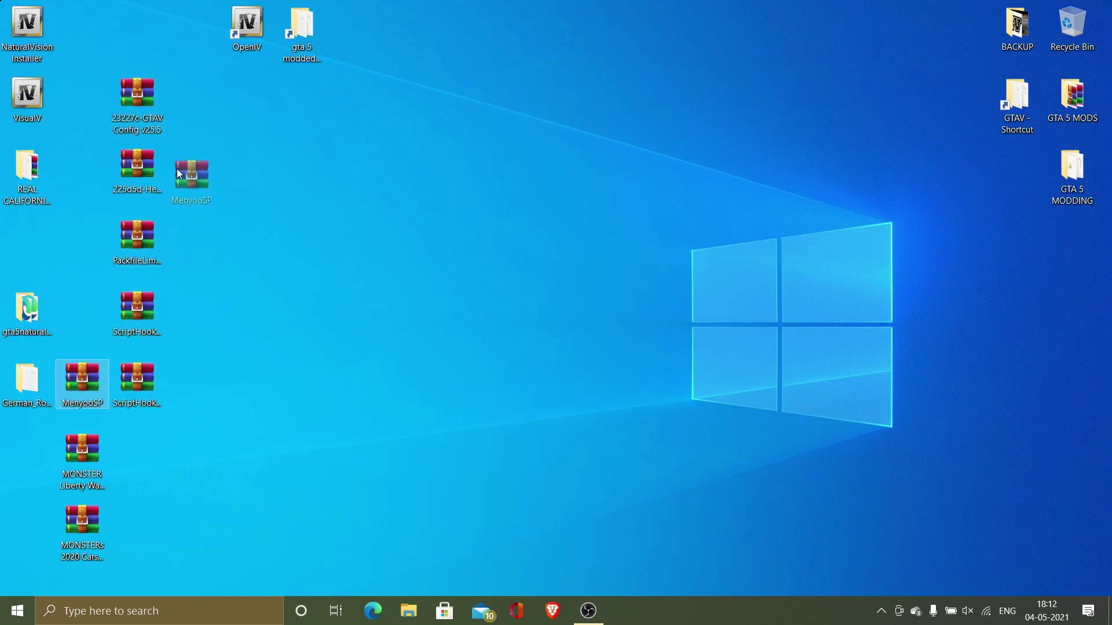
{"action": "left_click_drag", "start_coordinate": [176, 175], "coordinate": [176, 171]}
{"action": "left_click_drag", "start_coordinate": [211, 93], "coordinate": [134, 405]}
{"action": "left_click", "coordinate": [249, 174]}
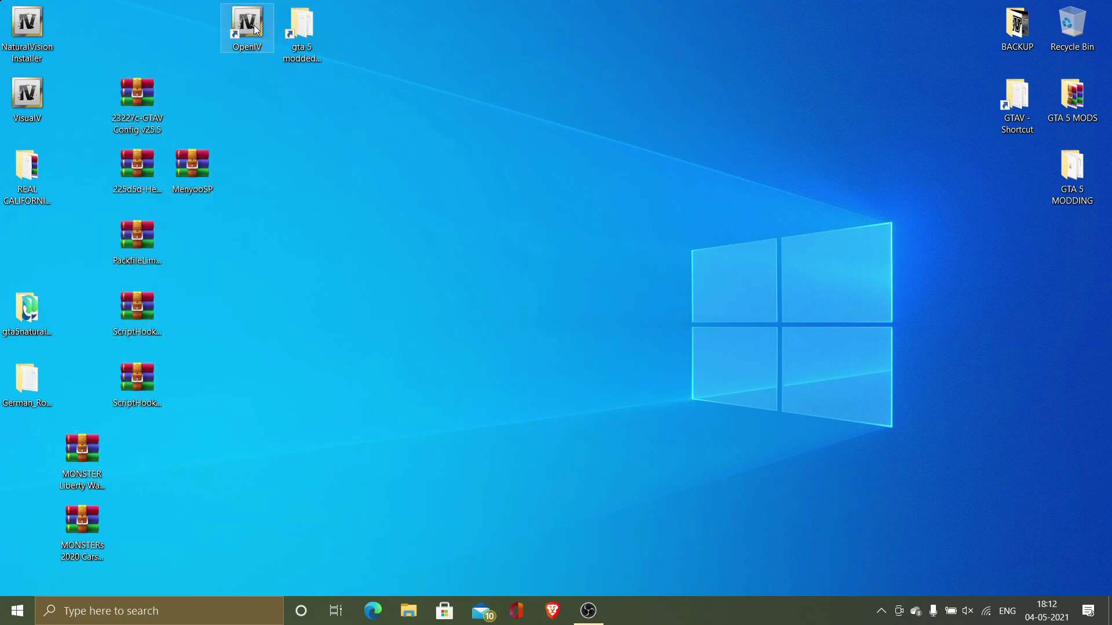
Open the gta 5 modded folder and start OpenIV for the Windows version of Grand Theft Auto V.
{"action": "double_click", "coordinate": [293, 25]}
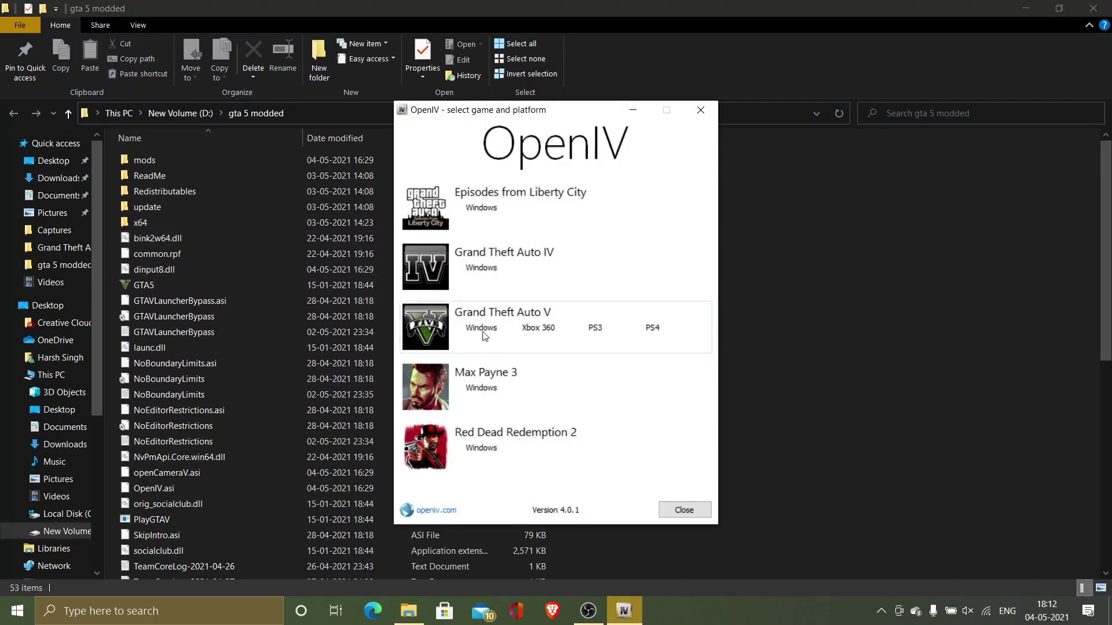
{"action": "left_click", "coordinate": [483, 329]}
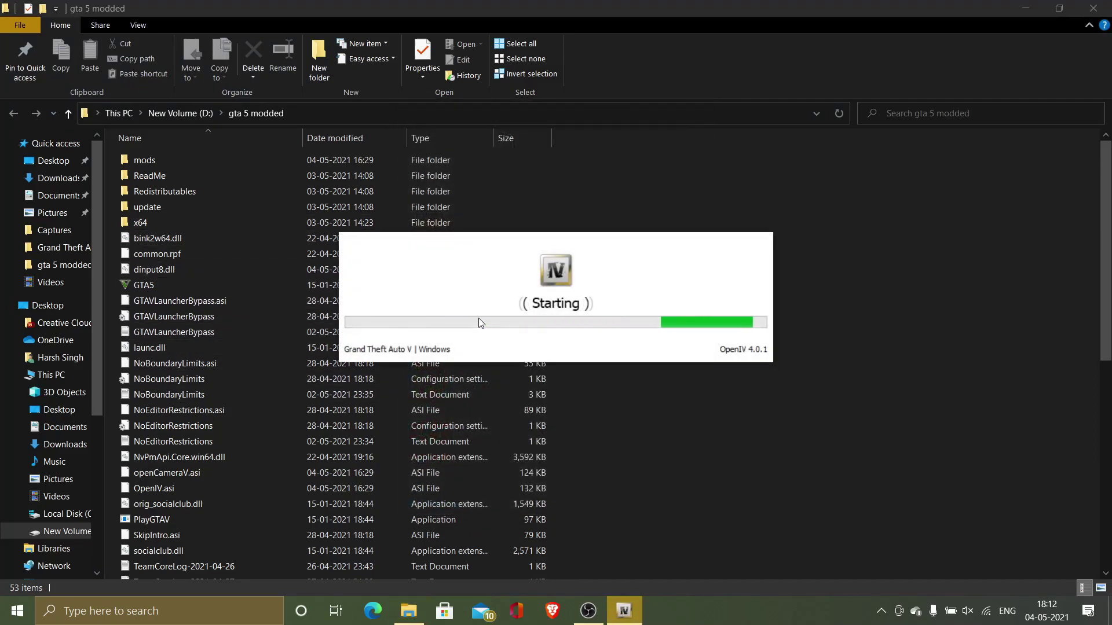
{"action": "scroll", "coordinate": [255, 373], "scroll_direction": "down", "scroll_amount": 8}
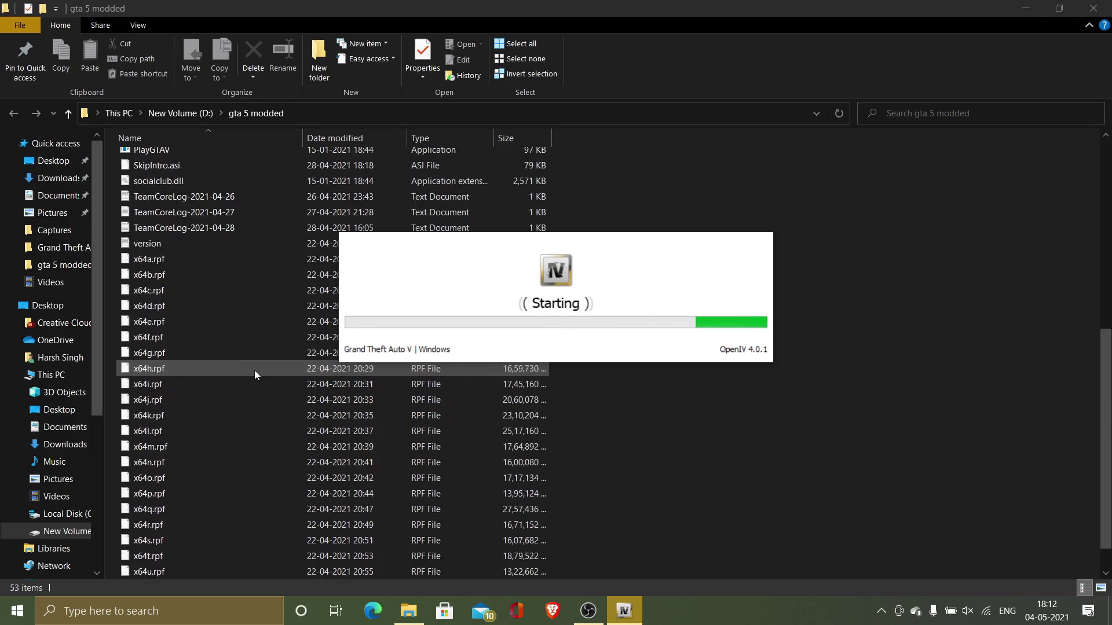
{"action": "scroll", "coordinate": [255, 370], "scroll_direction": "up", "scroll_amount": 7}
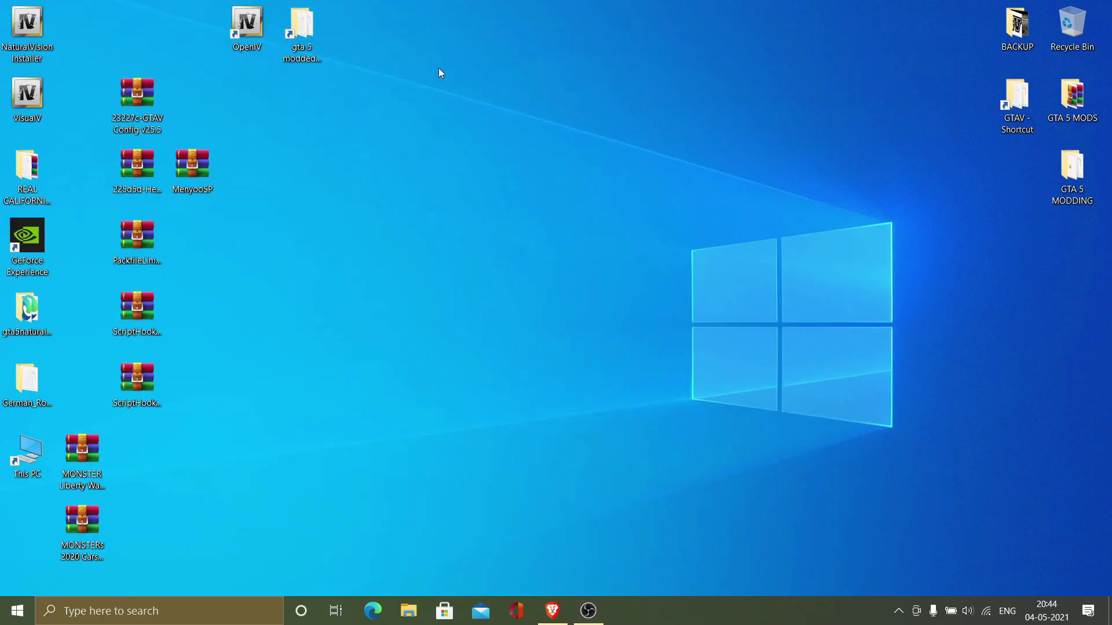
Open the gta5modded folder on New Volume (D:) and move its window clear of the mod archives on the desktop.
{"action": "double_click", "coordinate": [302, 32]}
{"action": "left_click", "coordinate": [644, 354]}
{"action": "double_click", "coordinate": [1017, 100]}
{"action": "left_click", "coordinate": [325, 137]}
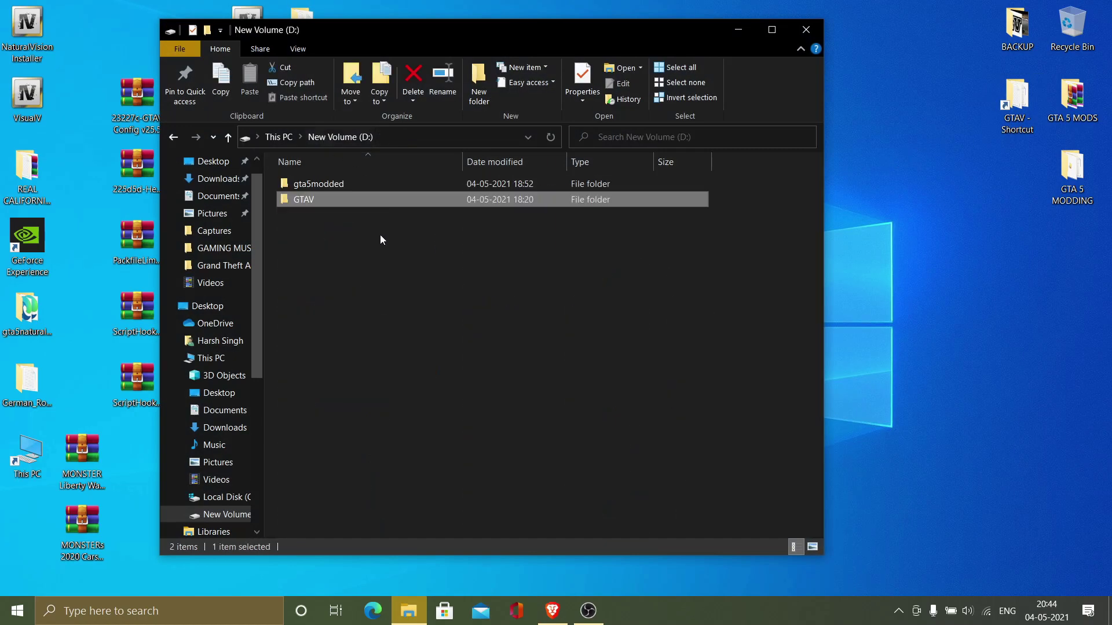
{"action": "double_click", "coordinate": [372, 186]}
{"action": "scroll", "coordinate": [468, 338], "scroll_direction": "down", "scroll_amount": 5}
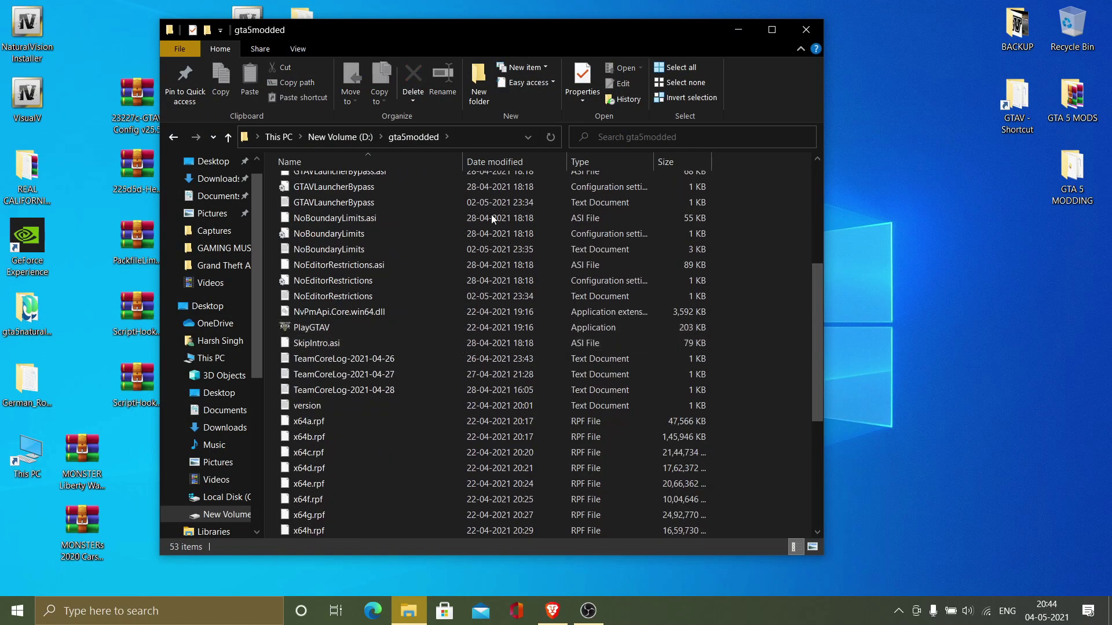
{"action": "left_click_drag", "start_coordinate": [522, 37], "coordinate": [749, 80]}
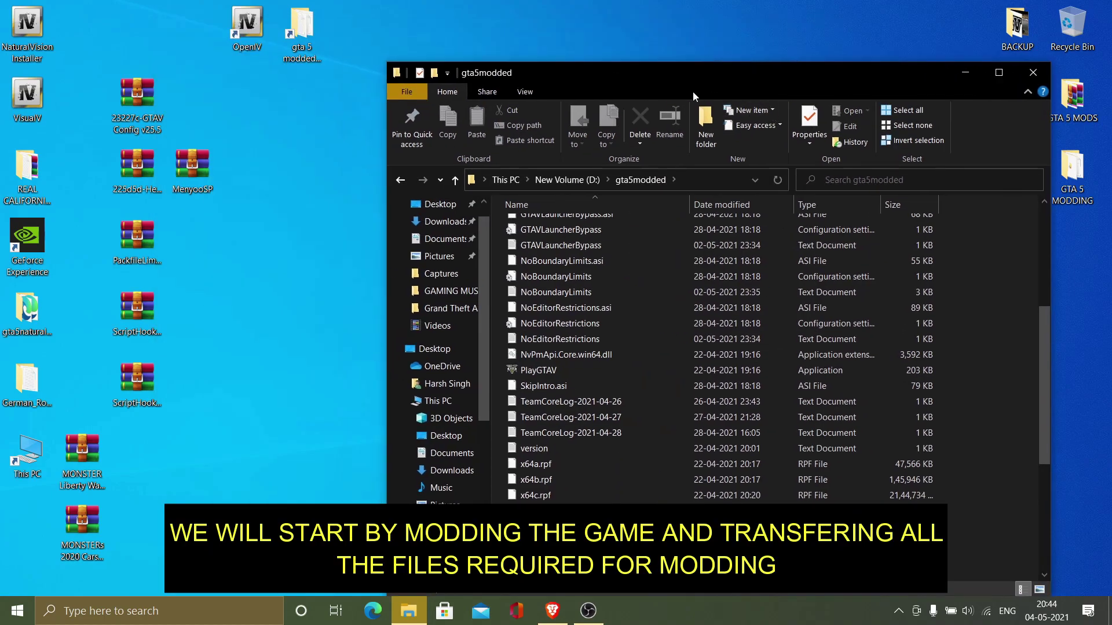
Copy the ASI file and both DLL files from ScriptHookVDotNet.zip into the gta5modded folder.
{"action": "left_click_drag", "start_coordinate": [241, 99], "coordinate": [188, 370]}
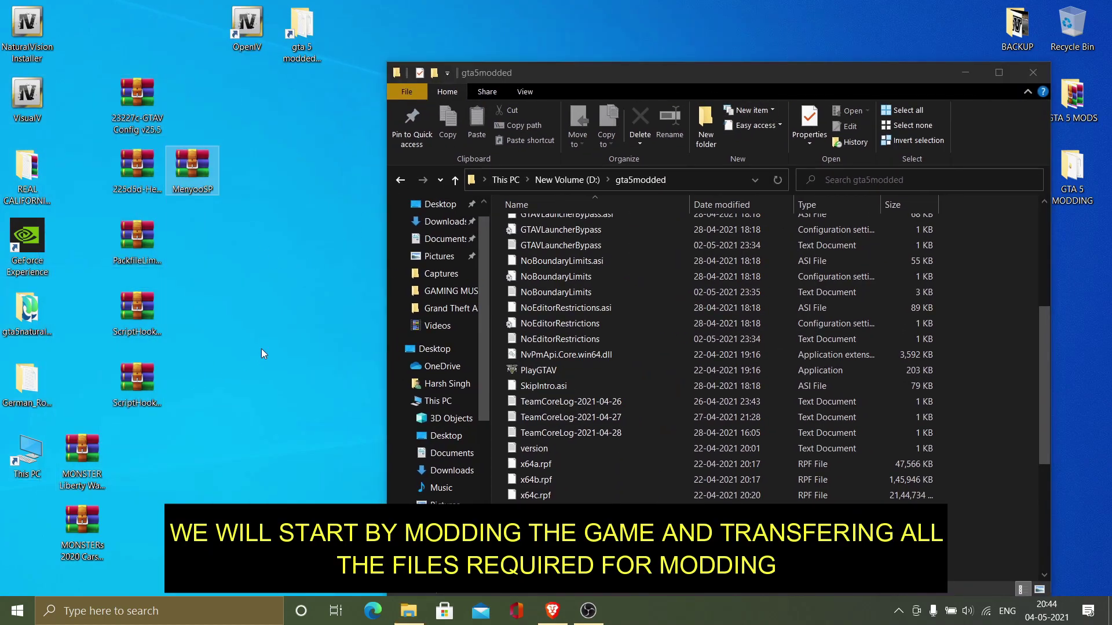
{"action": "double_click", "coordinate": [151, 394]}
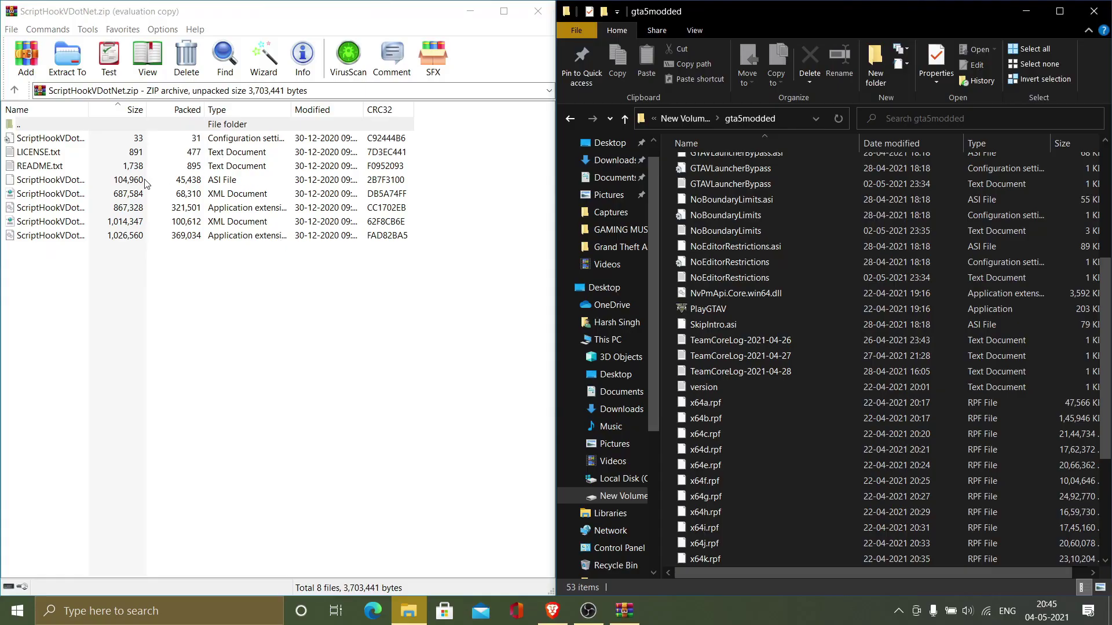
{"action": "left_click", "coordinate": [26, 183], "text": "ctrl"}
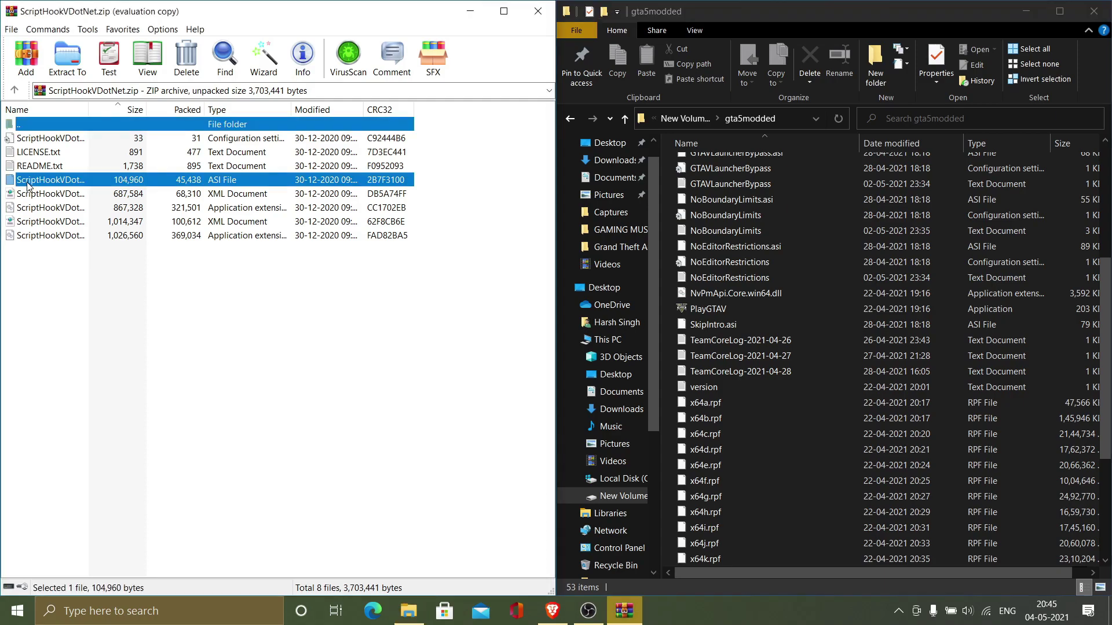
{"action": "left_click", "coordinate": [55, 210], "text": "ctrl"}
{"action": "left_click", "coordinate": [65, 237], "text": "ctrl"}
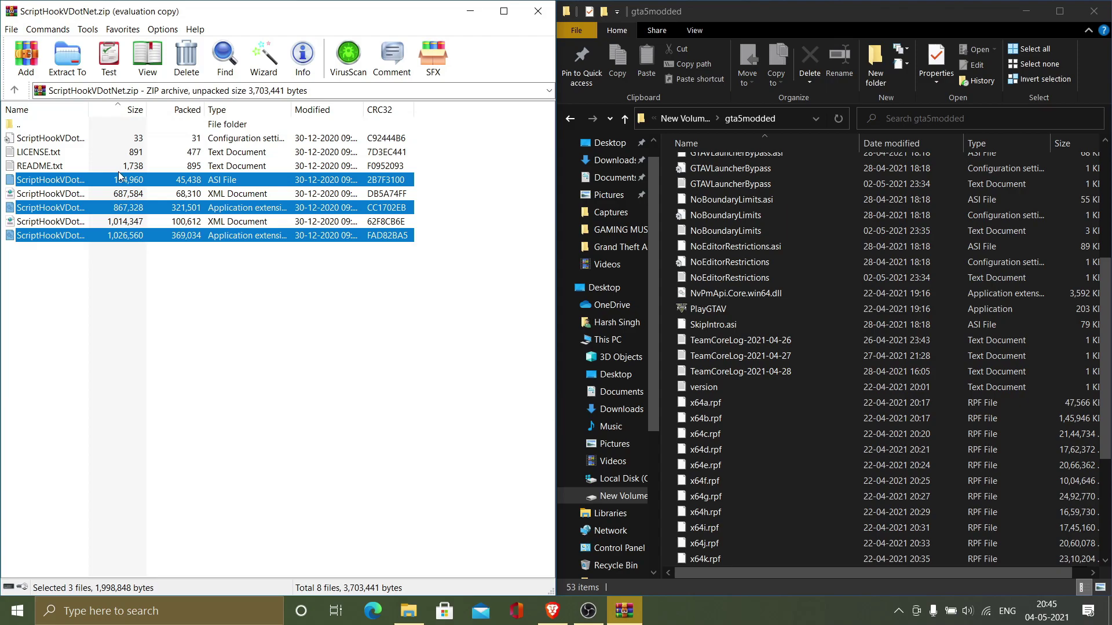
{"action": "left_click_drag", "start_coordinate": [452, 224], "coordinate": [664, 269]}
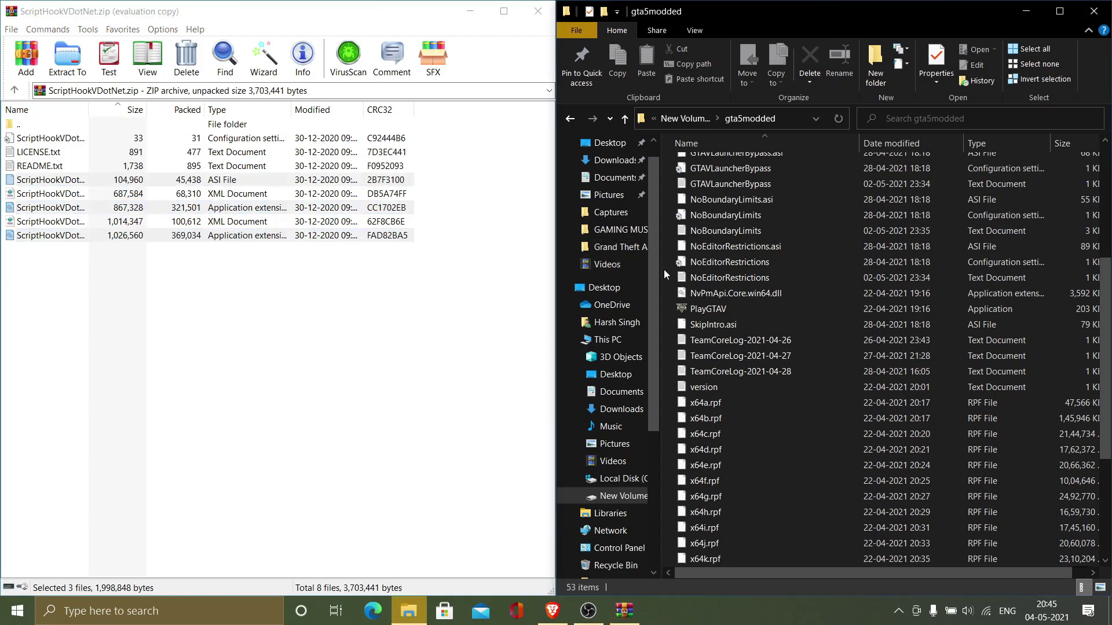
Copy dinput8.dll and ScriptHookV.dll from the bin folder of ScriptHookV_1.0.2245.0.zip into the gta5modded folder.
{"action": "double_click", "coordinate": [264, 125]}
{"action": "double_click", "coordinate": [101, 307]}
{"action": "double_click", "coordinate": [78, 141]}
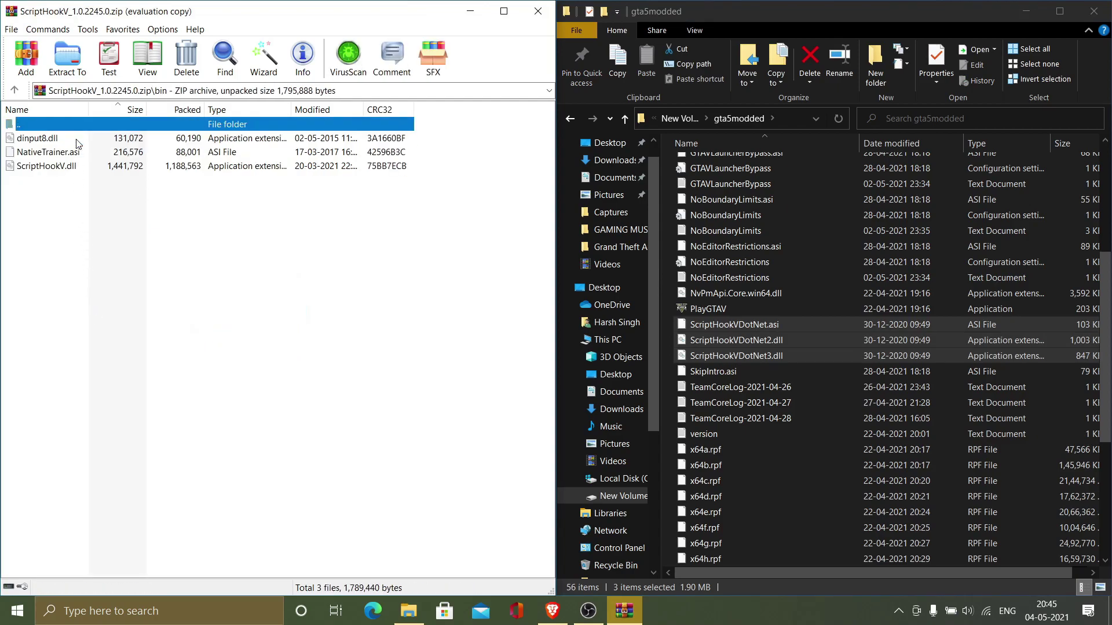
{"action": "left_click", "coordinate": [77, 140], "text": "shift"}
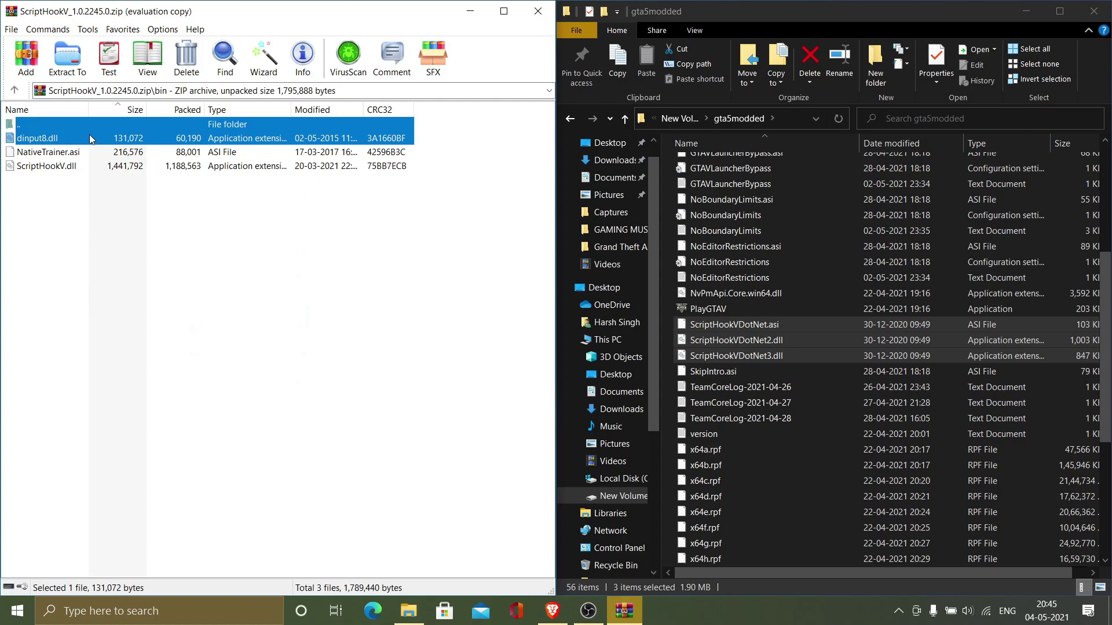
{"action": "left_click", "coordinate": [90, 138]}
{"action": "left_click", "coordinate": [92, 168], "text": "ctrl"}
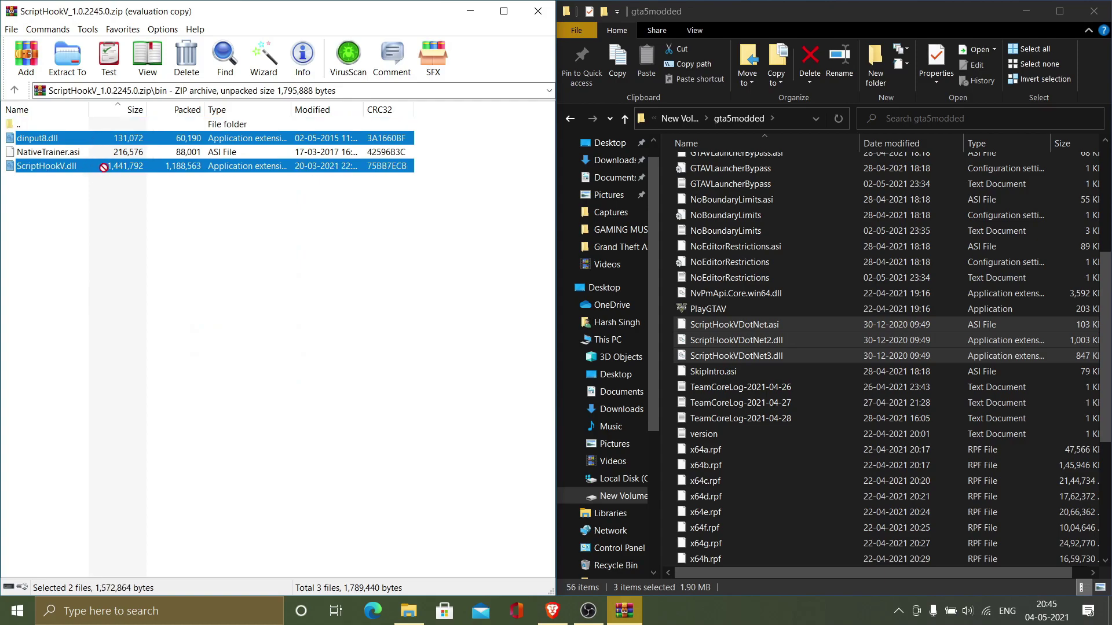
{"action": "left_click_drag", "start_coordinate": [665, 249], "coordinate": [666, 250]}
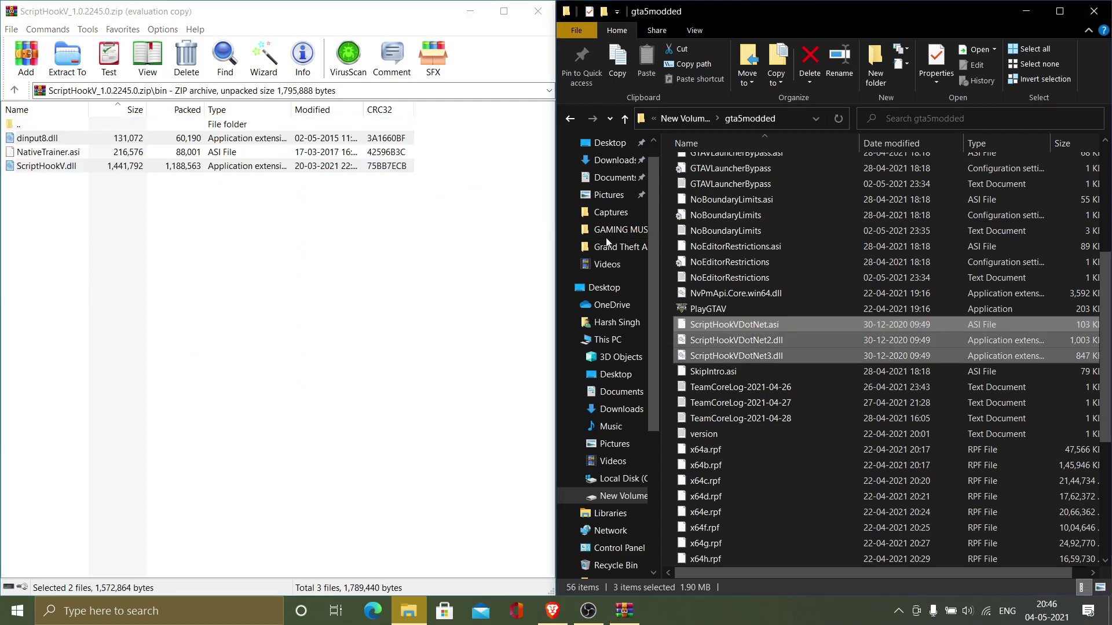
Copy the PackfileLimitAdjuster configuration file and ASI file from PackfileLimitAdjuster.rar into the gta5modded folder.
{"action": "double_click", "coordinate": [308, 125]}
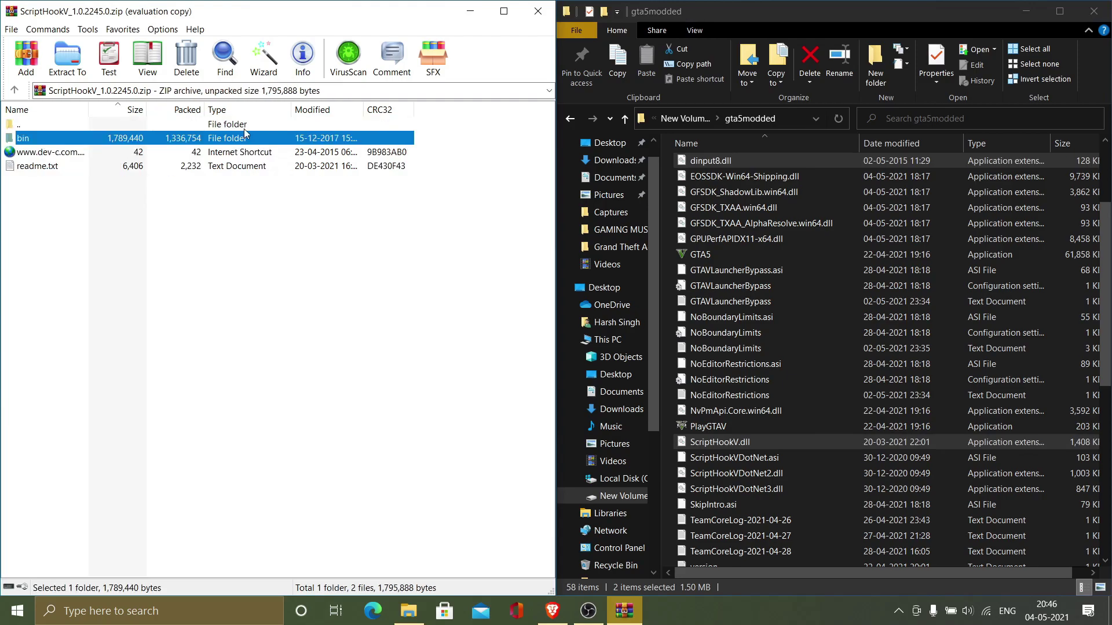
{"action": "double_click", "coordinate": [244, 127]}
{"action": "double_click", "coordinate": [121, 291]}
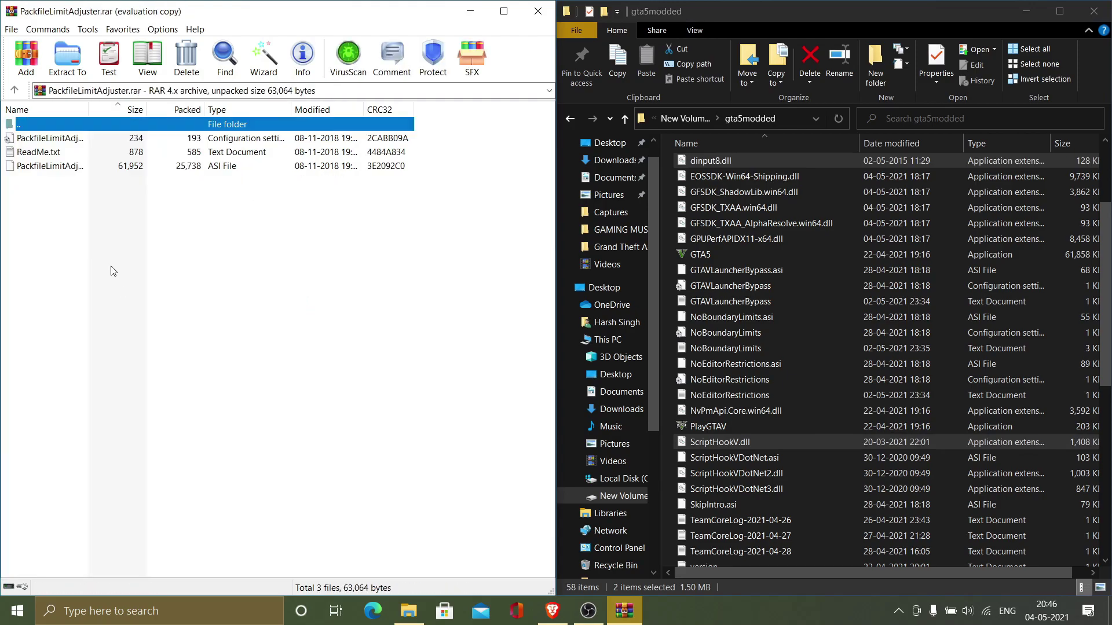
{"action": "left_click", "coordinate": [89, 140], "text": "ctrl"}
{"action": "left_click", "coordinate": [96, 166], "text": "ctrl"}
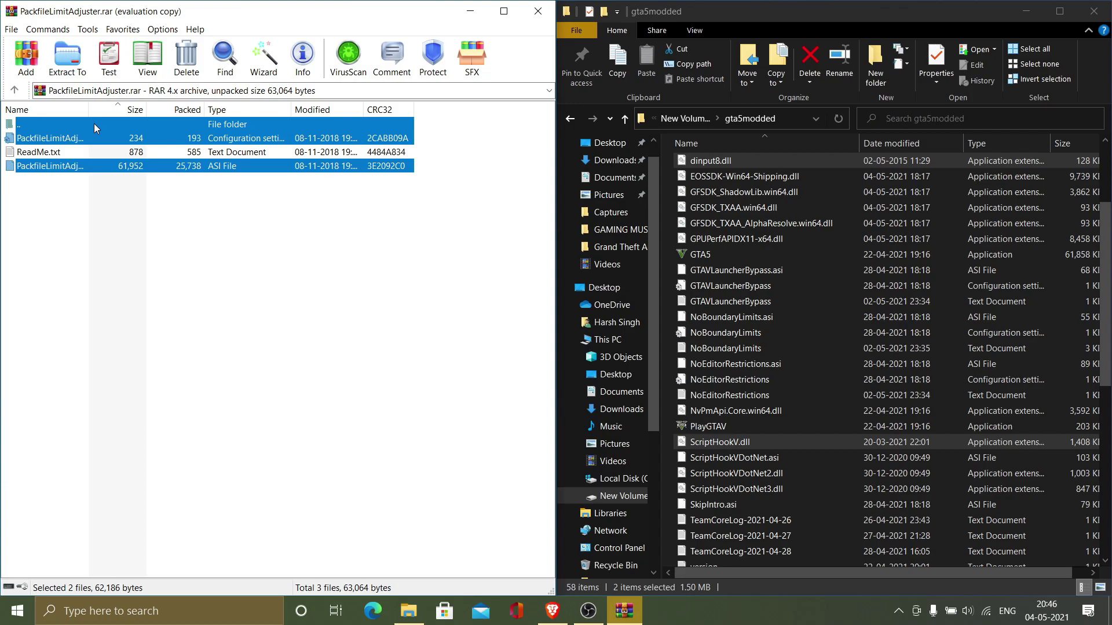
{"action": "left_click_drag", "start_coordinate": [95, 133], "coordinate": [531, 253]}
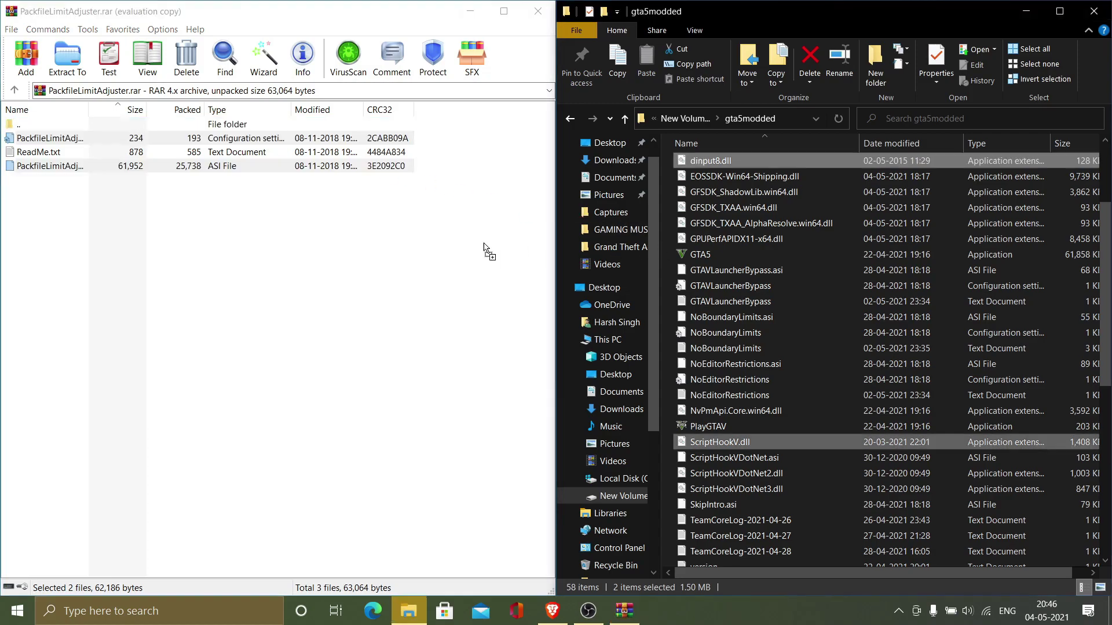
Copy the menyooStuff folder and Menyoo.asi from MenyooSP.zip into the gta5modded folder.
{"action": "double_click", "coordinate": [234, 124]}
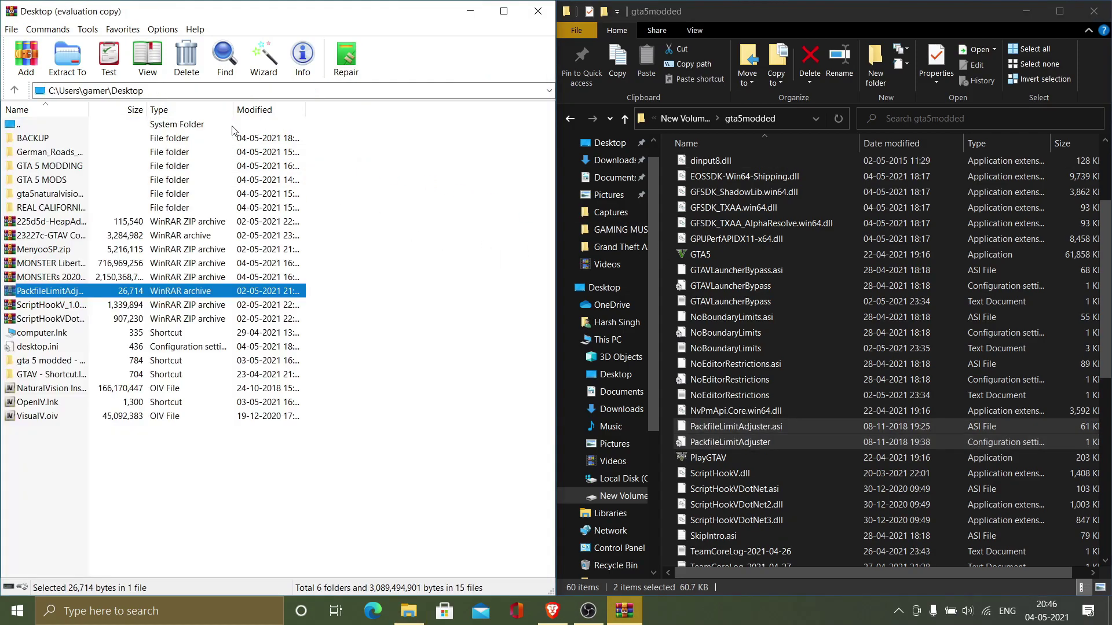
{"action": "double_click", "coordinate": [52, 252]}
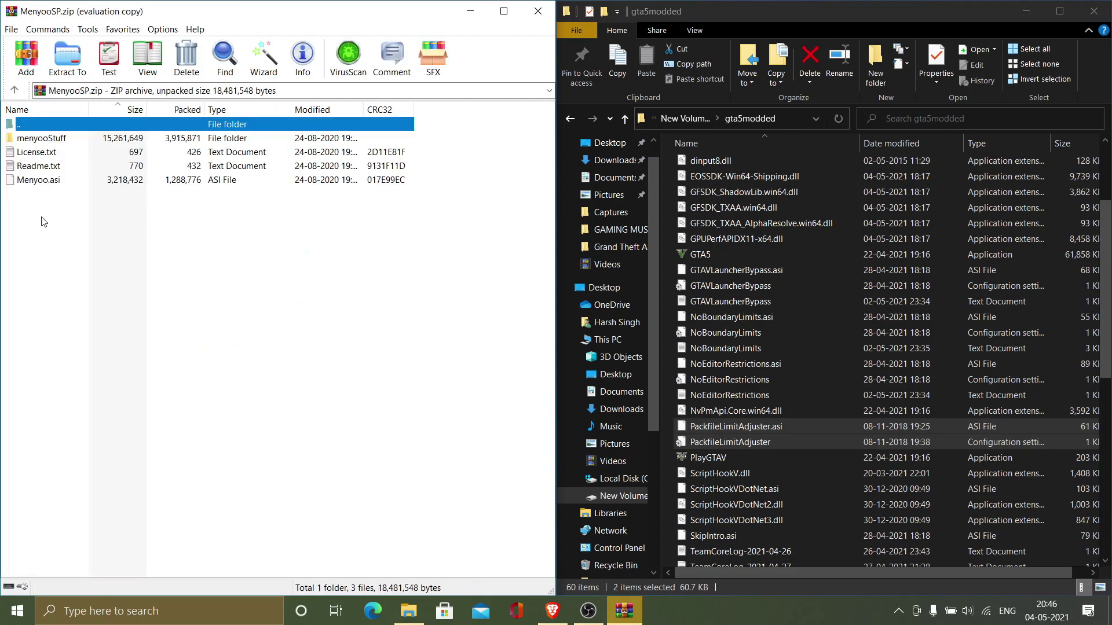
{"action": "left_click", "coordinate": [52, 140], "text": "ctrl"}
{"action": "left_click", "coordinate": [66, 180], "text": "ctrl"}
{"action": "left_click", "coordinate": [69, 125], "text": "ctrl"}
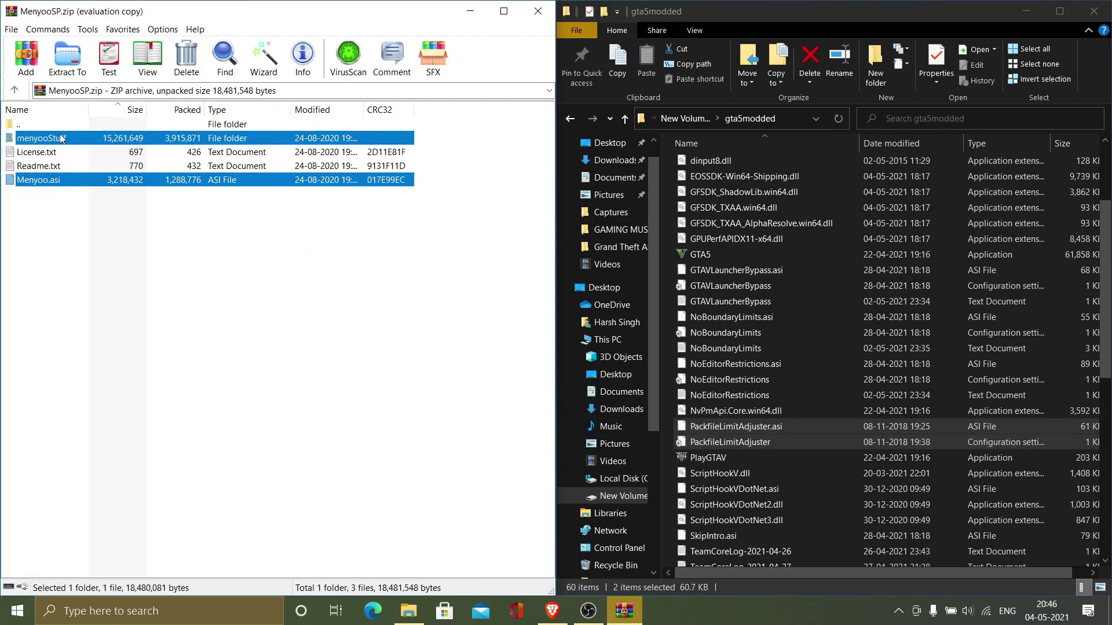
{"action": "left_click_drag", "start_coordinate": [663, 267], "coordinate": [662, 266]}
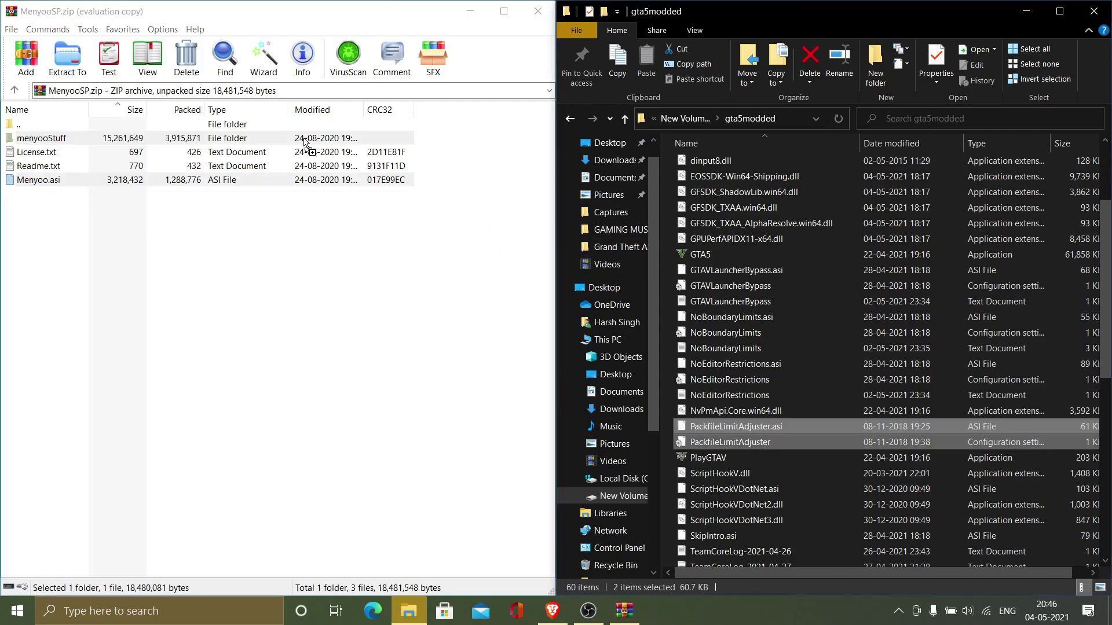
Copy HeapAdjuster.ini and HeapAdjuster.asi from 225d5d-HeapAdjuster-ini.zip into the gta5modded folder.
{"action": "double_click", "coordinate": [294, 125]}
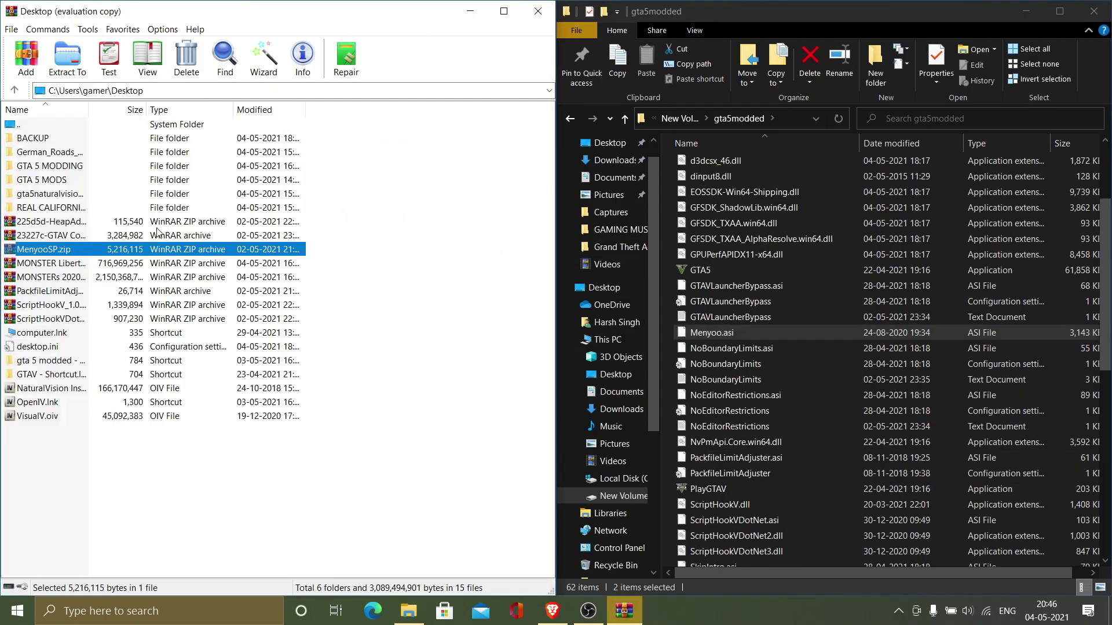
{"action": "double_click", "coordinate": [154, 224]}
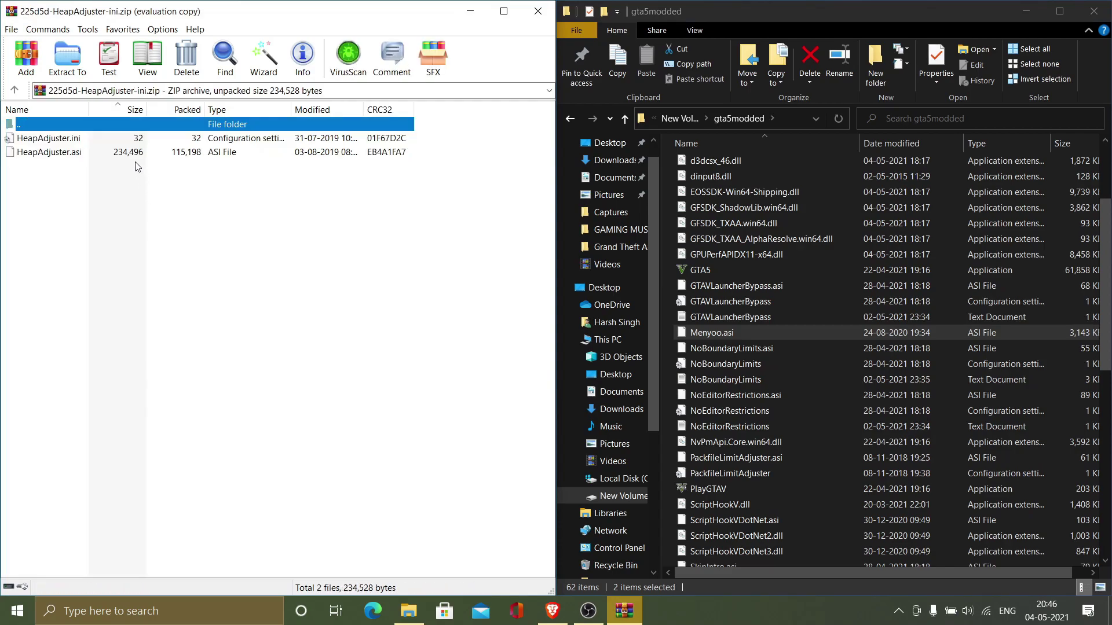
{"action": "left_click", "coordinate": [136, 139], "text": "shift"}
{"action": "left_click_drag", "start_coordinate": [148, 124], "coordinate": [153, 136]}
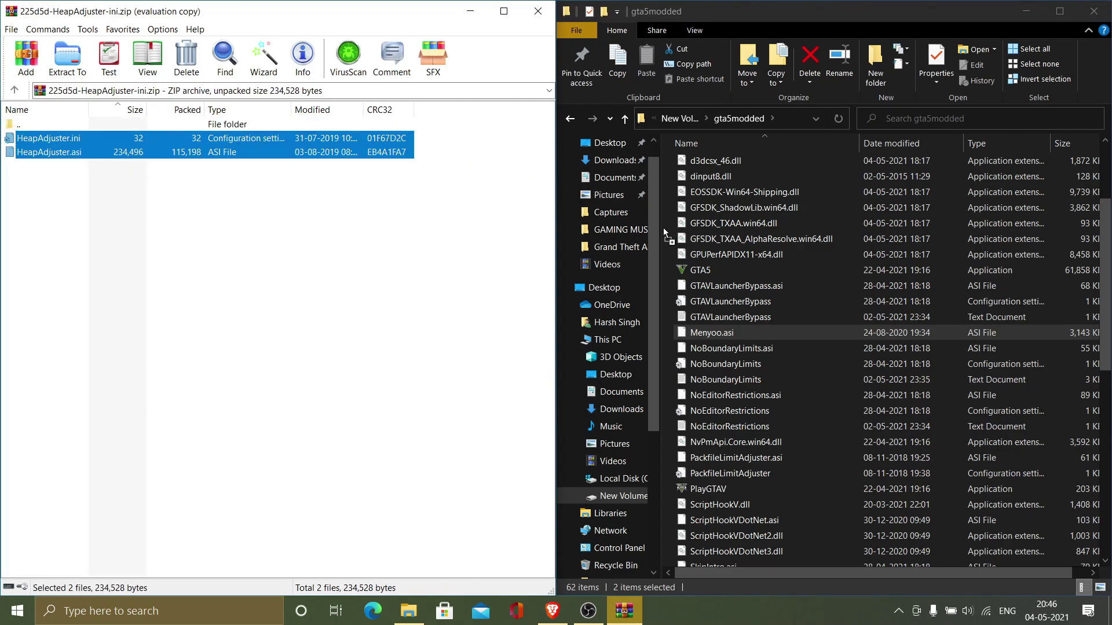
{"action": "left_click_drag", "start_coordinate": [665, 232], "coordinate": [663, 227]}
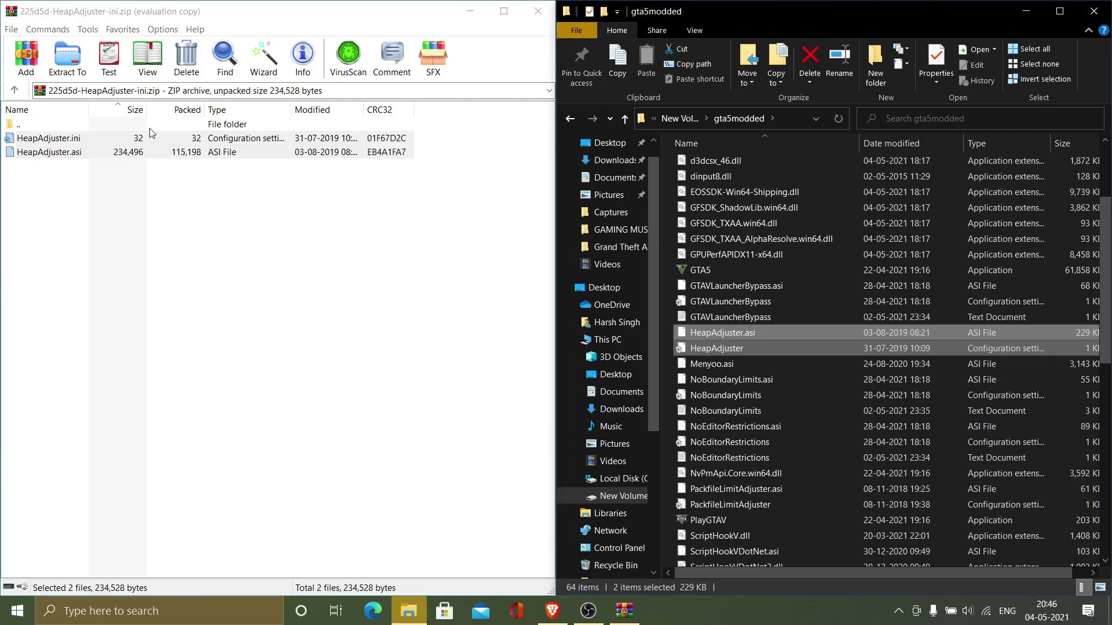
Open the 23227c-GTAV Config v25.5.rar archive, minimize the gta5modded window and dock the archive window in its place.
{"action": "double_click", "coordinate": [150, 129]}
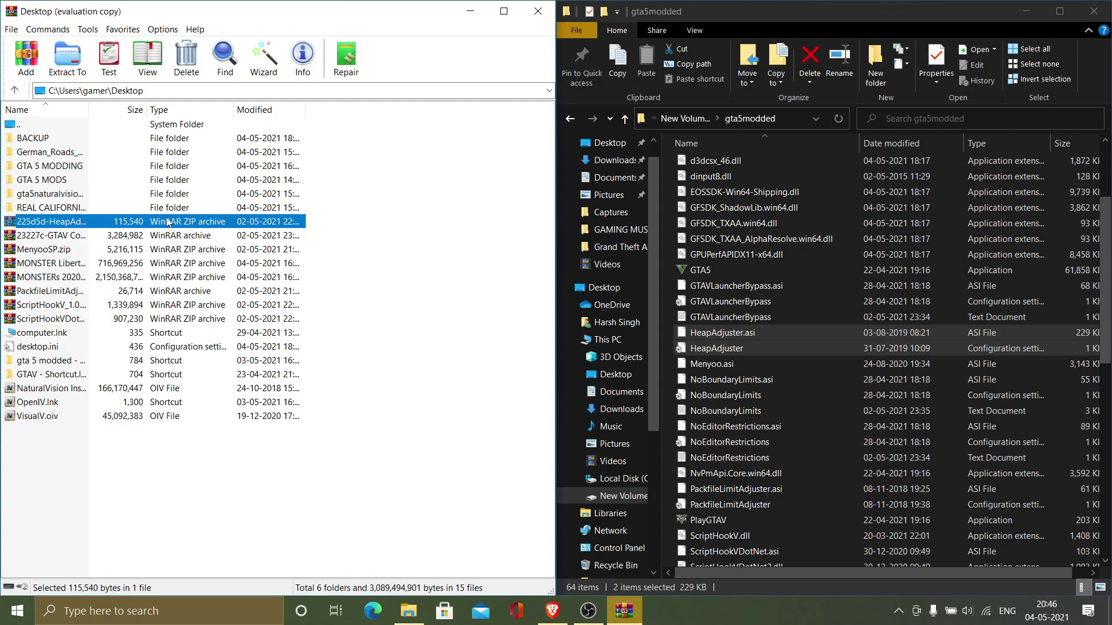
{"action": "double_click", "coordinate": [174, 235]}
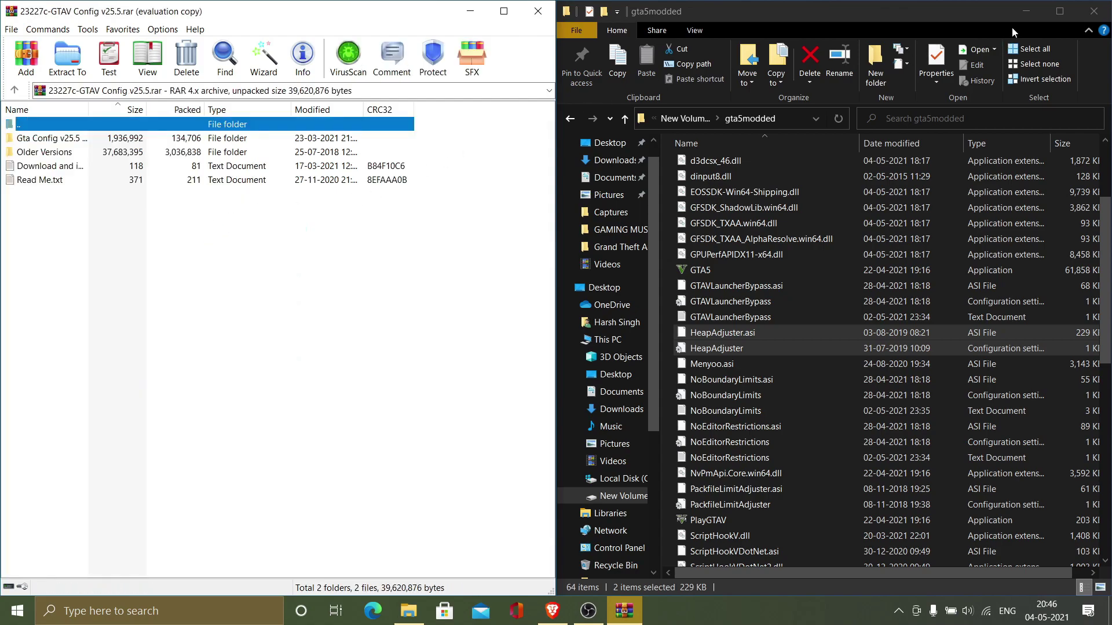
{"action": "left_click", "coordinate": [1024, 13]}
{"action": "left_click_drag", "start_coordinate": [382, 11], "coordinate": [1109, 102]}
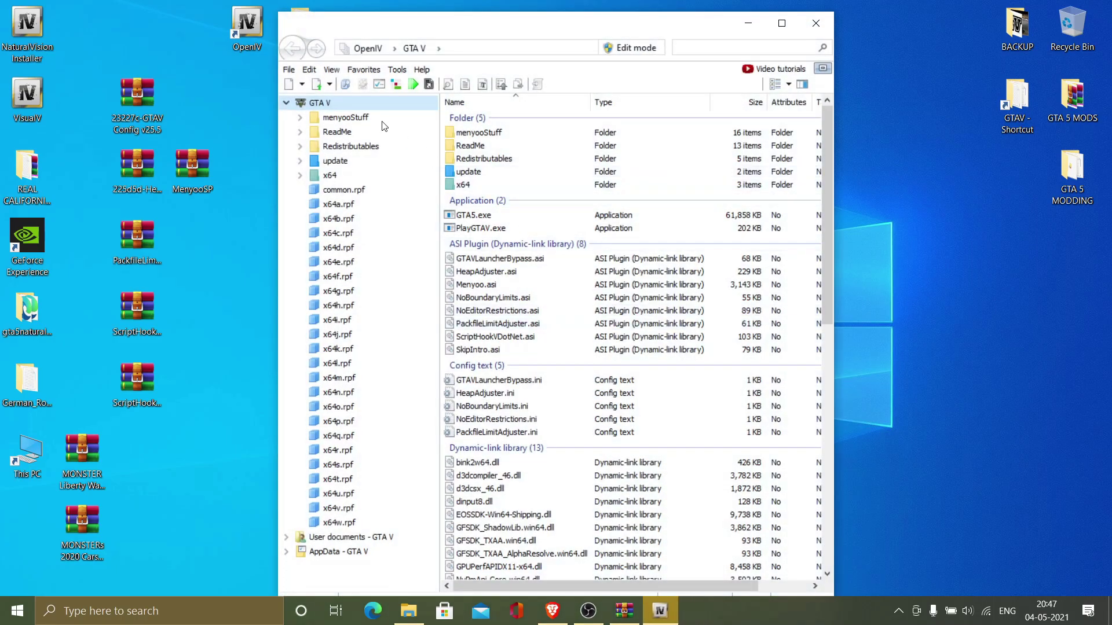
Install the OpenIV.ASI plugin through OpenIV's ASI Manager and accept creating the "mods" folder.
{"action": "left_click", "coordinate": [396, 70]}
{"action": "left_click", "coordinate": [426, 154]}
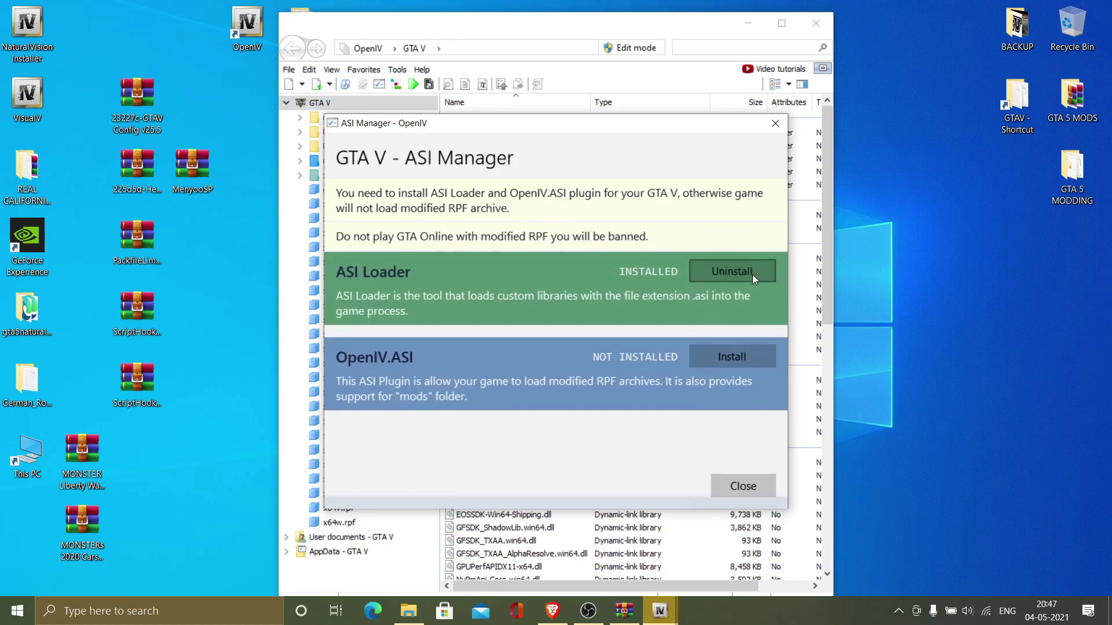
{"action": "left_click", "coordinate": [755, 343]}
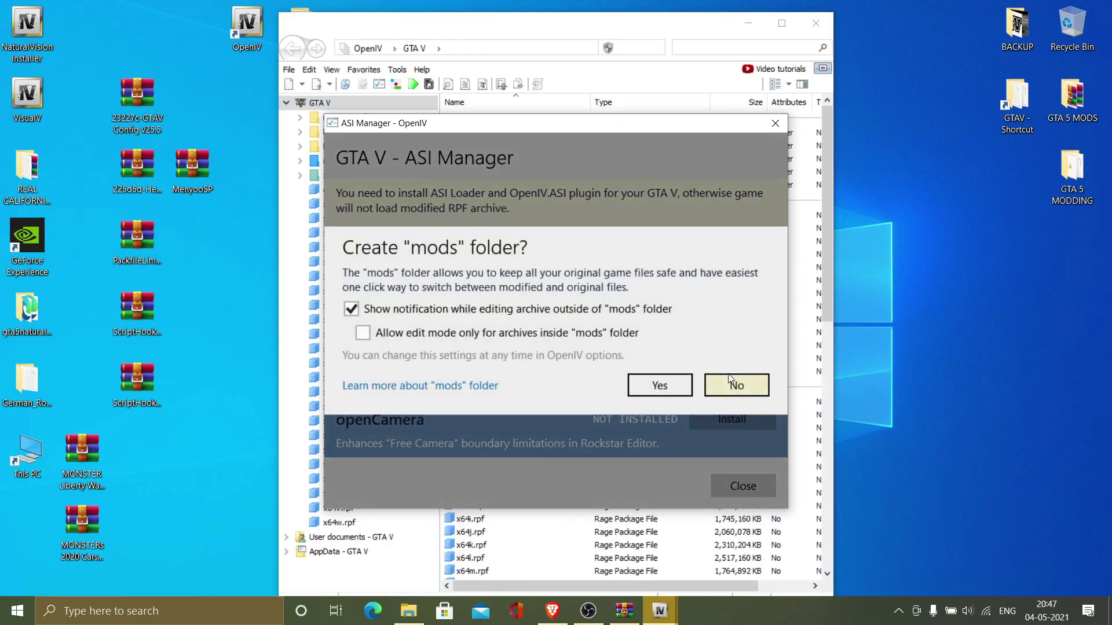
{"action": "key", "text": "Return"}
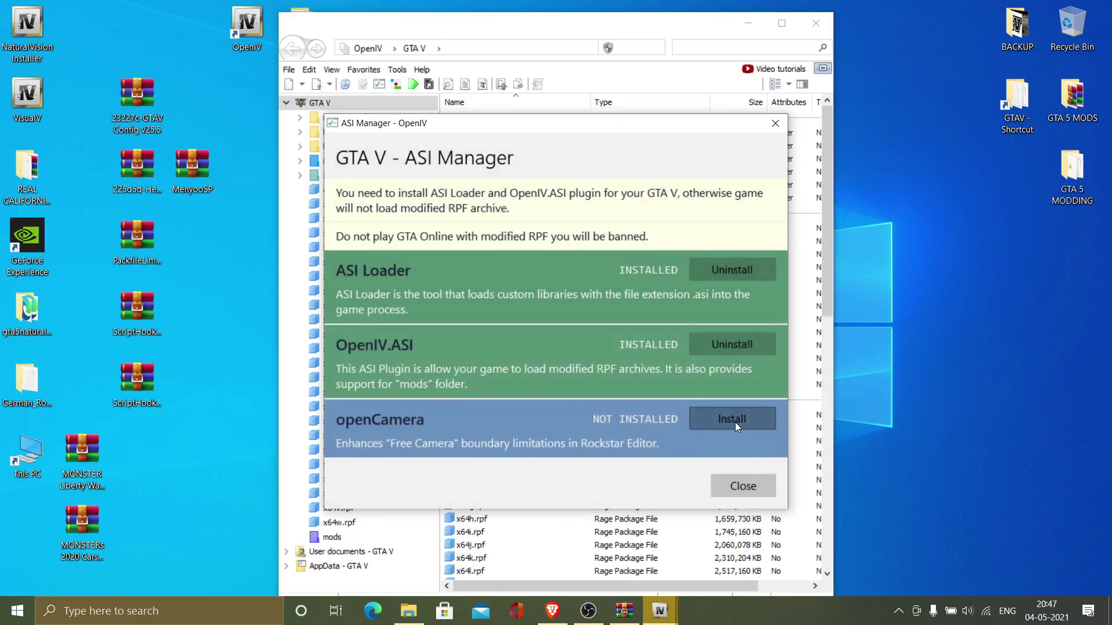
{"action": "left_click", "coordinate": [753, 486]}
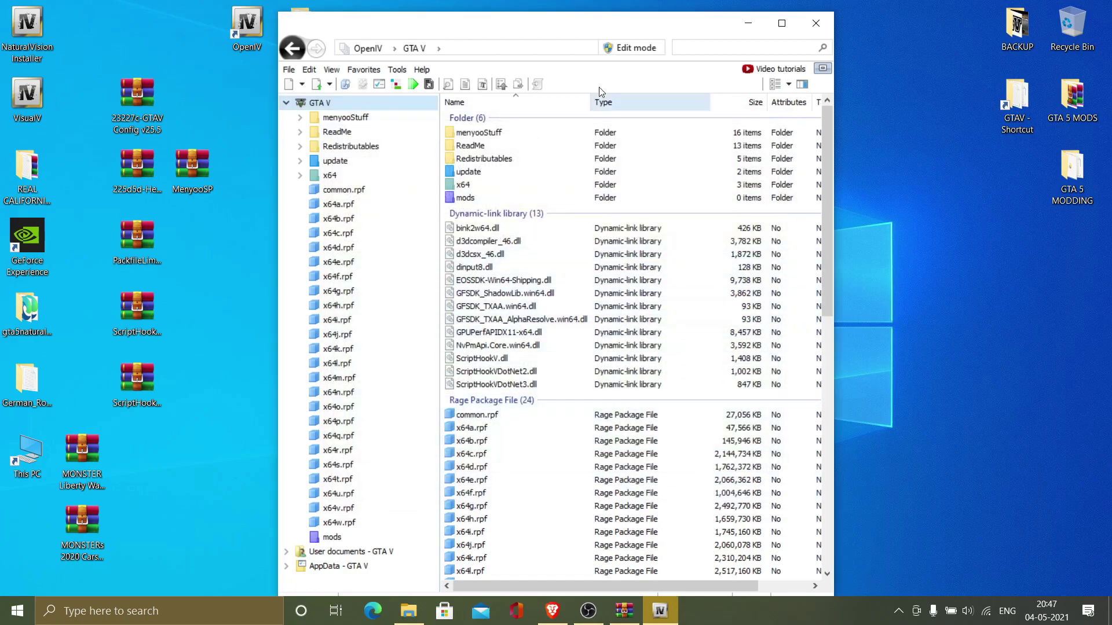
Move the OpenIV window aside, open the Gta Config v25.5 folder in the config archive, and minimize the archive window.
{"action": "left_click_drag", "start_coordinate": [606, 30], "coordinate": [414, 51]}
{"action": "left_click", "coordinate": [625, 611]}
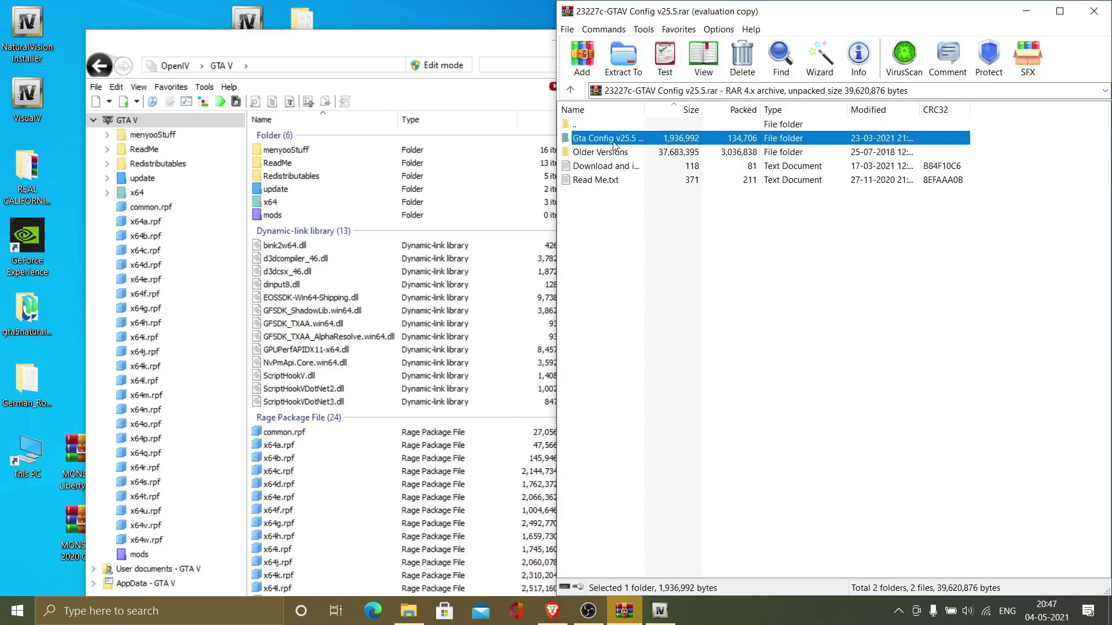
{"action": "double_click", "coordinate": [614, 145]}
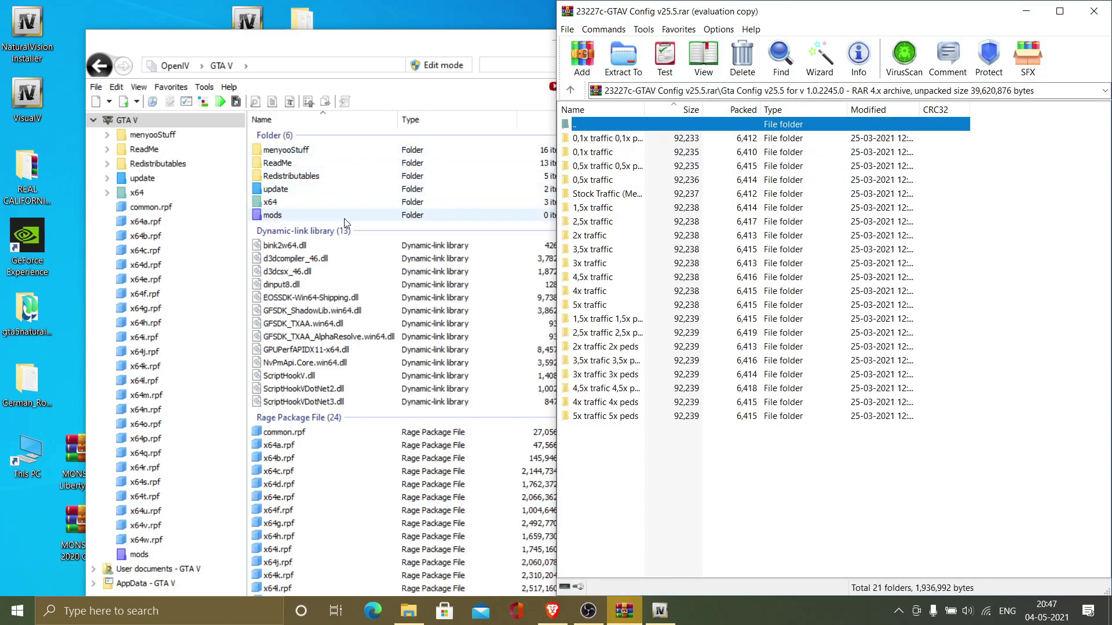
{"action": "left_click", "coordinate": [1026, 11]}
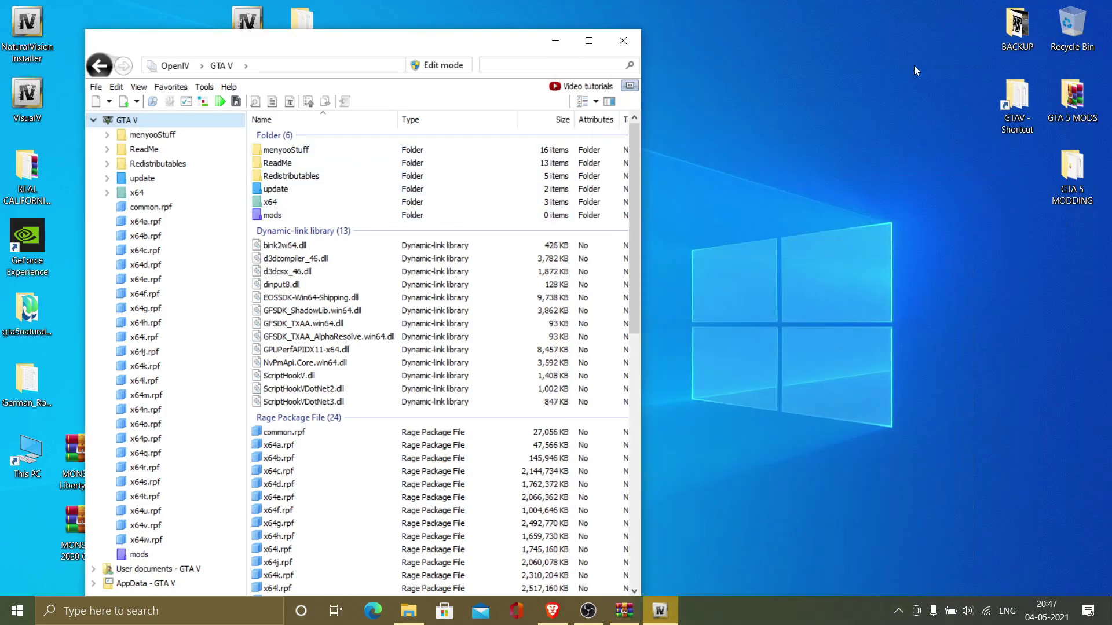
Create a folder named update inside the mods folder of gta5modded.
{"action": "left_click", "coordinate": [409, 611]}
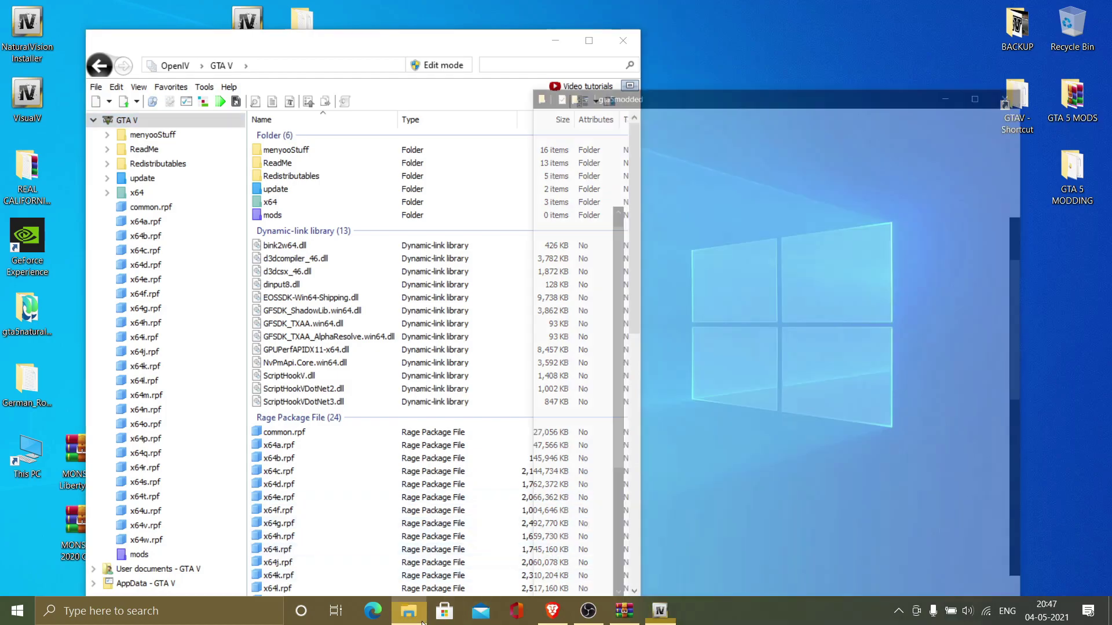
{"action": "scroll", "coordinate": [850, 243], "scroll_direction": "up", "scroll_amount": 3}
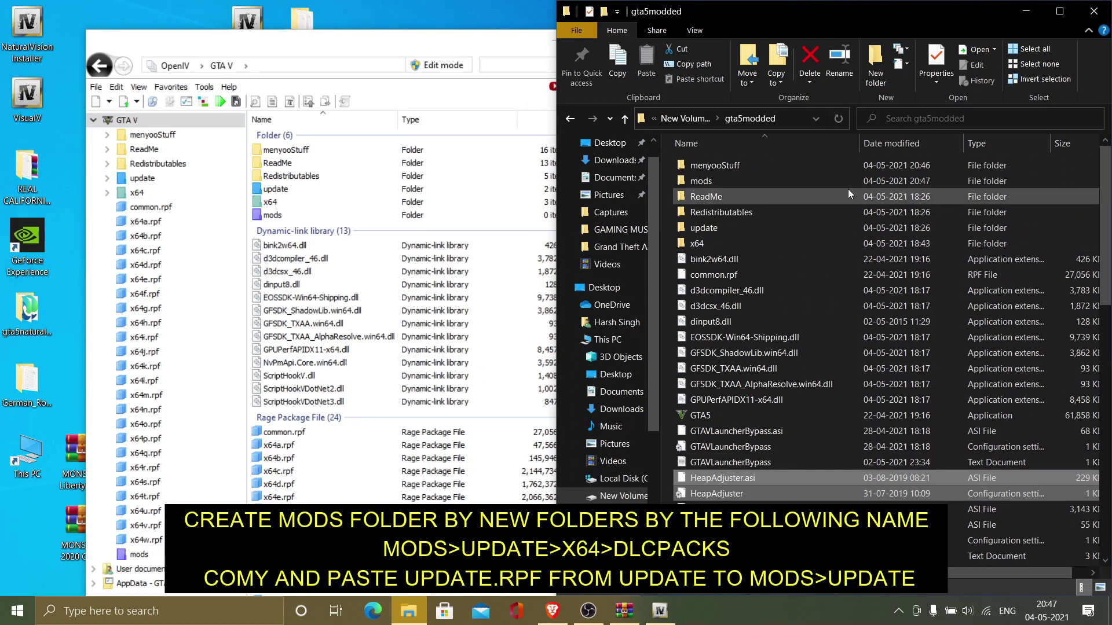
{"action": "left_click", "coordinate": [847, 177]}
{"action": "double_click", "coordinate": [847, 180]}
{"action": "right_click", "coordinate": [837, 228]}
{"action": "mouse_move", "coordinate": [915, 411]}
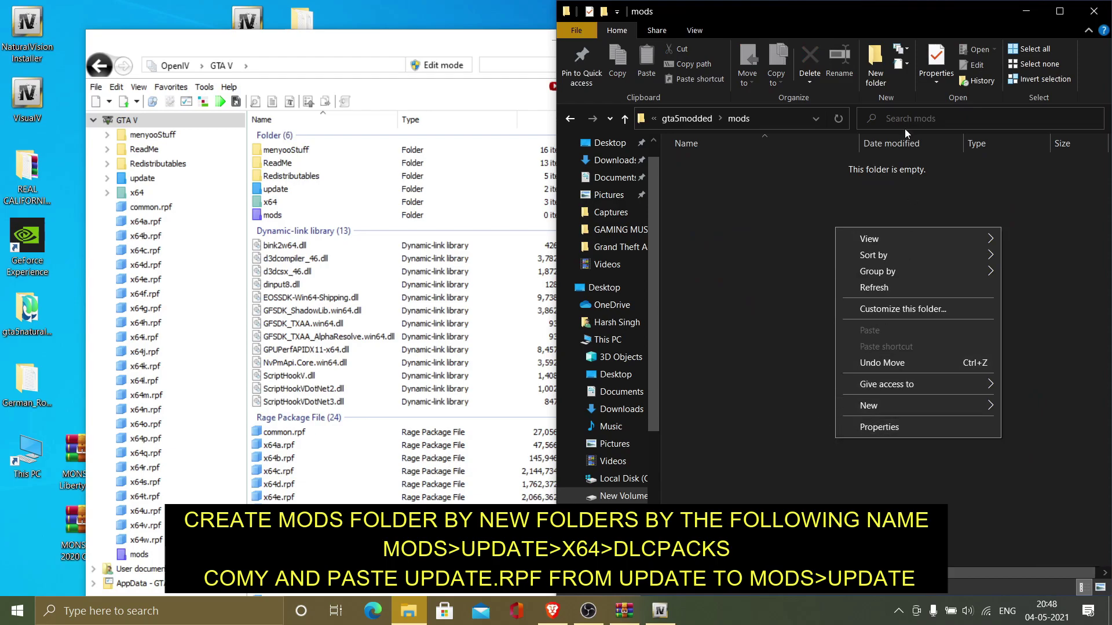
{"action": "left_click", "coordinate": [876, 75]}
{"action": "type", "text": "u"}
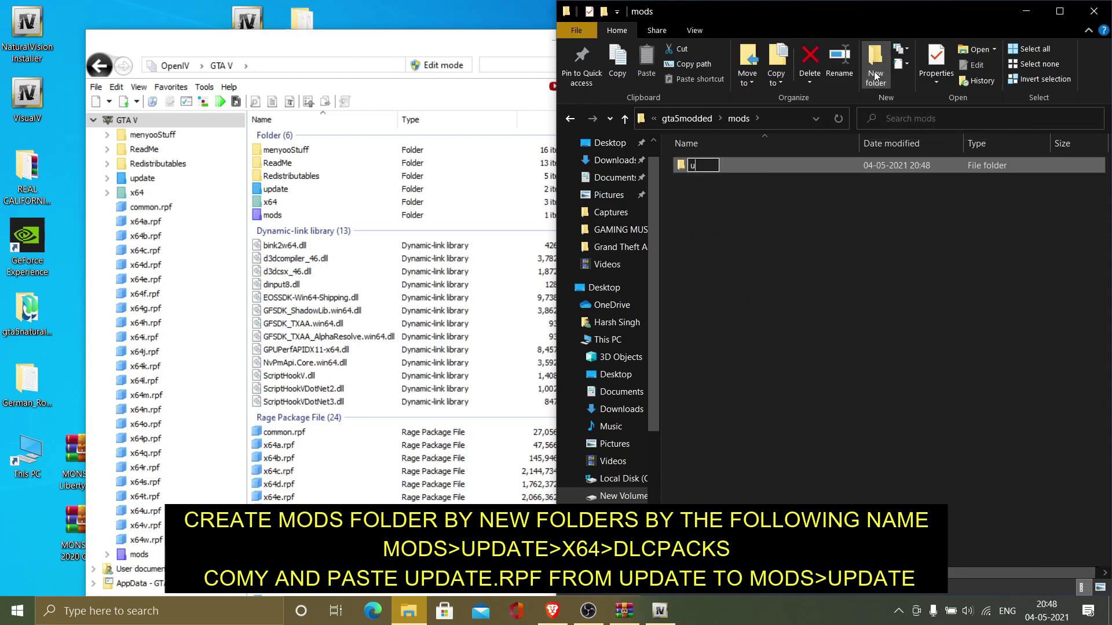
{"action": "type", "text": "pdate"}
{"action": "left_click", "coordinate": [871, 169]}
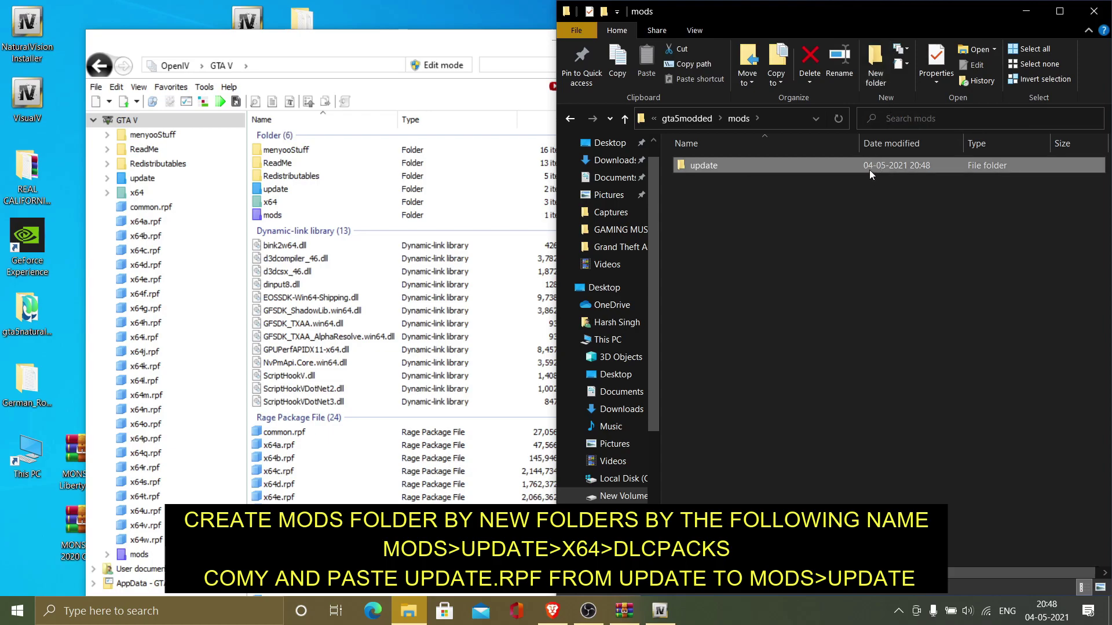
Create a folder named x64 inside the mods update folder.
{"action": "double_click", "coordinate": [860, 165]}
{"action": "right_click", "coordinate": [812, 177]}
{"action": "left_click", "coordinate": [858, 71]}
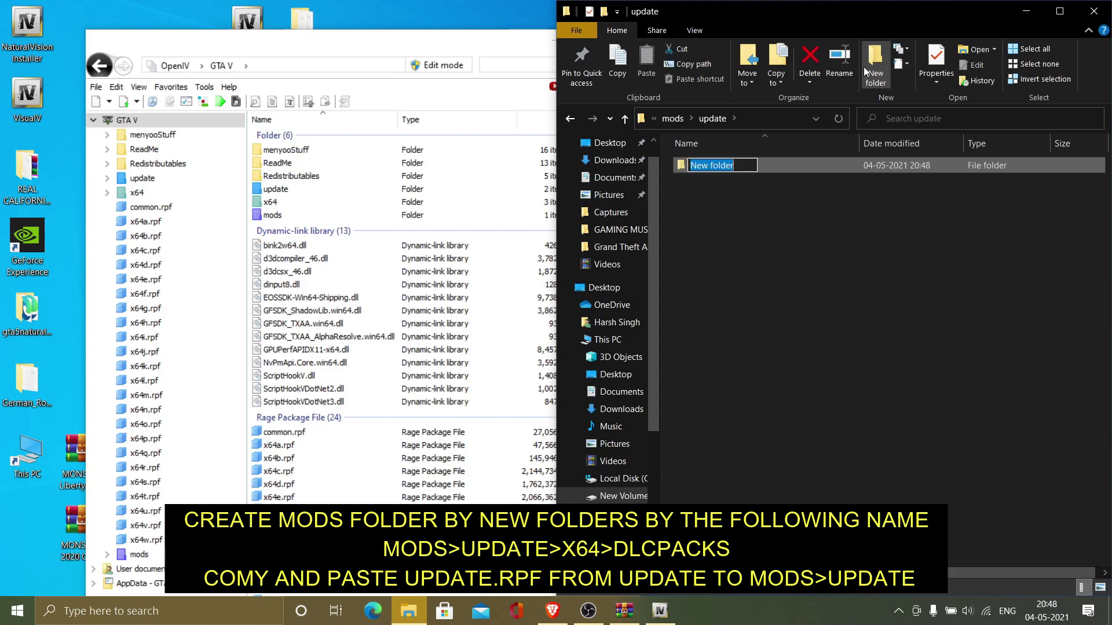
{"action": "type", "text": "x64"}
{"action": "key", "text": "Return"}
Create a folder named dlcpacks inside the new x64 folder and go back to the gta5modded folder.
{"action": "double_click", "coordinate": [851, 165]}
{"action": "left_click", "coordinate": [876, 71]}
{"action": "type", "text": "dlc"}
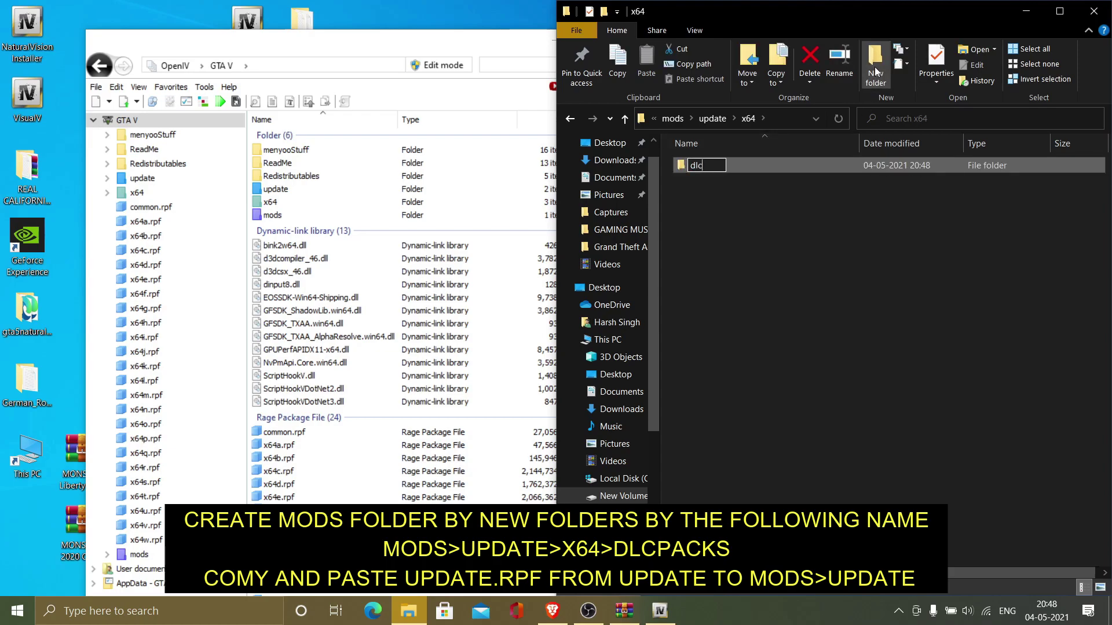
{"action": "type", "text": "packs"}
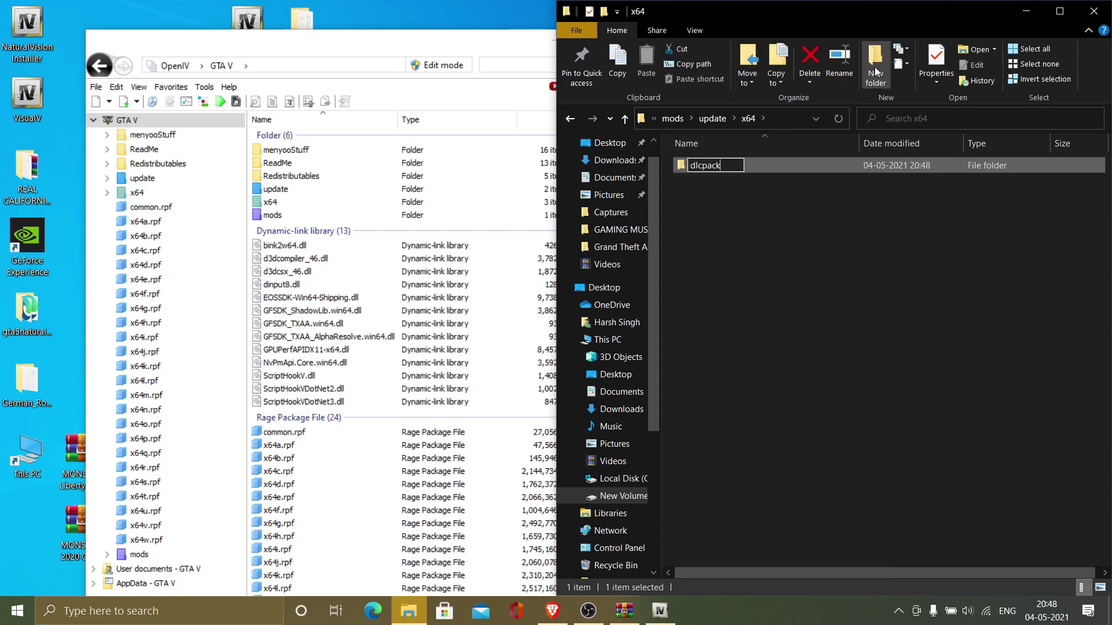
{"action": "left_click", "coordinate": [887, 200]}
{"action": "key", "text": "alt+Up"}
{"action": "key", "text": "alt+Up"}
{"action": "key", "text": "alt+Up"}
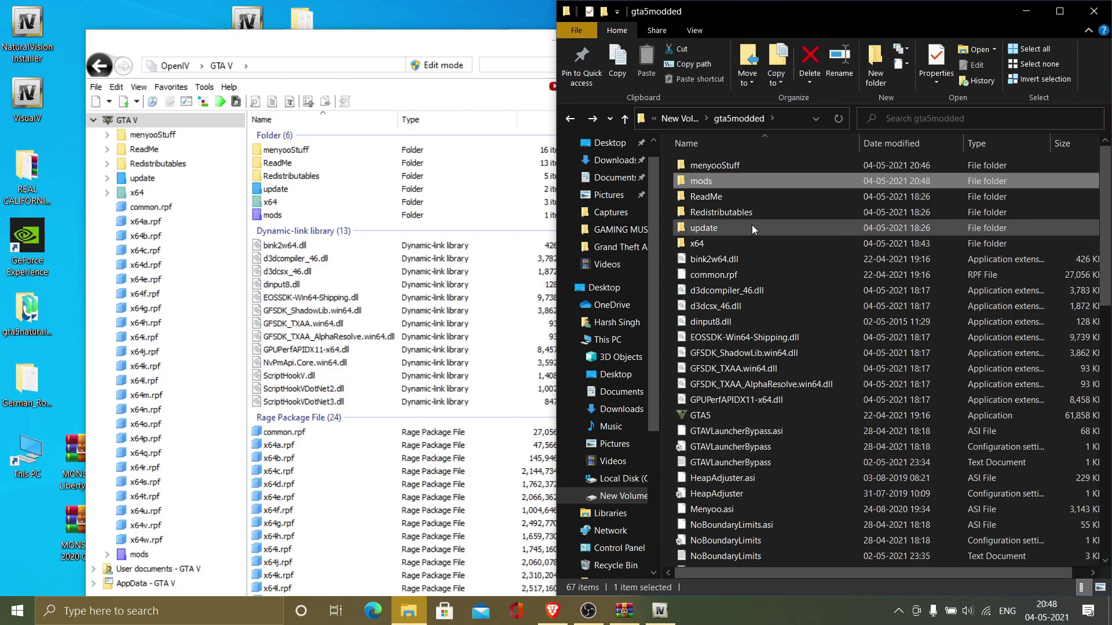
Copy update.rpf from the gta5modded update folder into the mods update folder.
{"action": "double_click", "coordinate": [751, 223]}
{"action": "right_click", "coordinate": [749, 182]}
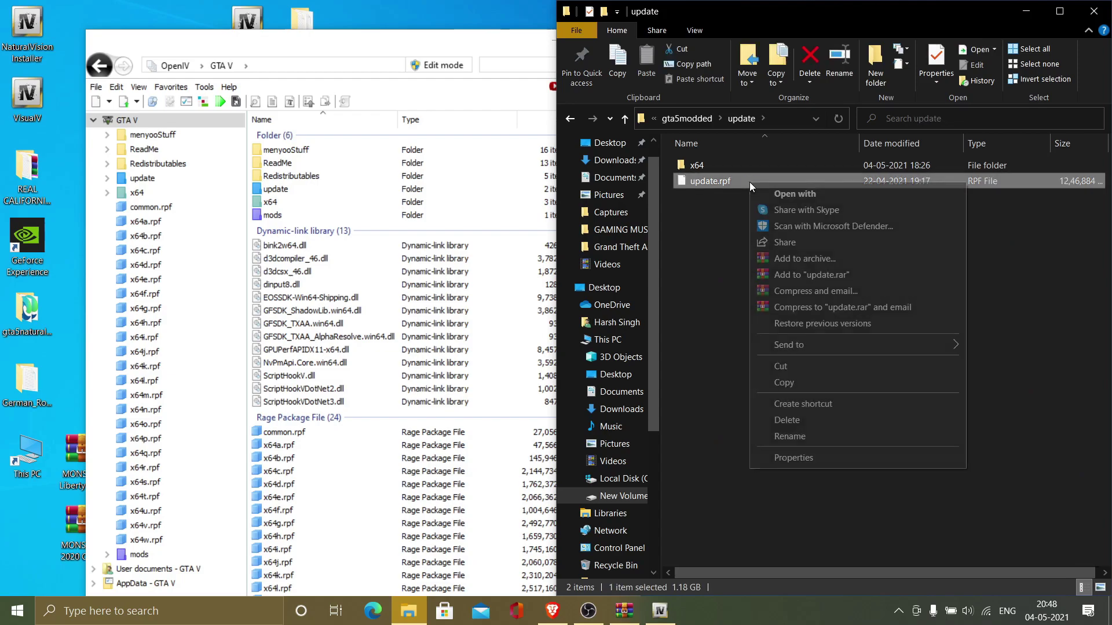
{"action": "left_click", "coordinate": [821, 387]}
{"action": "key", "text": "alt+Up"}
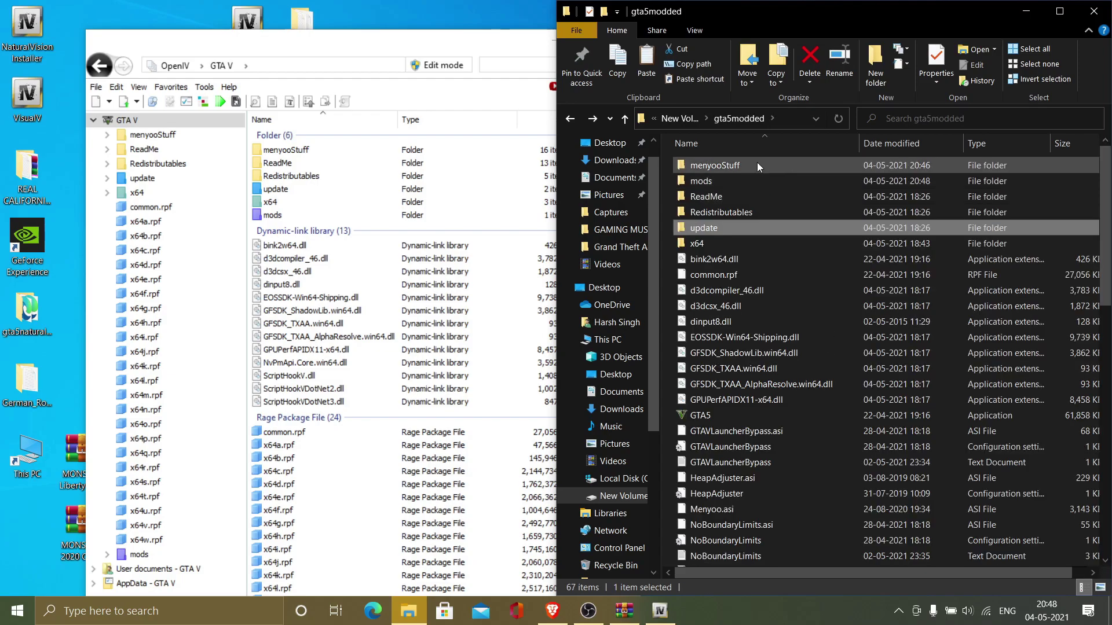
{"action": "double_click", "coordinate": [760, 172]}
{"action": "double_click", "coordinate": [753, 164]}
{"action": "right_click", "coordinate": [739, 240]}
{"action": "left_click", "coordinate": [772, 343]}
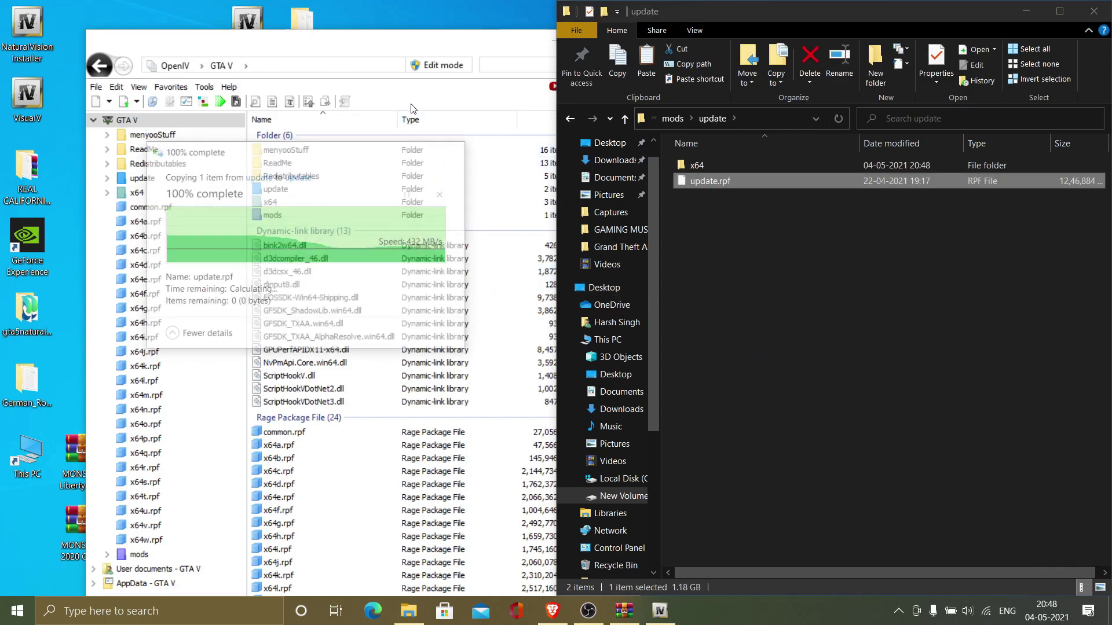
Enable edit mode in OpenIV and open the data folder under common in the mods copy of update.rpf.
{"action": "left_click", "coordinate": [438, 65]}
{"action": "left_click", "coordinate": [603, 353]}
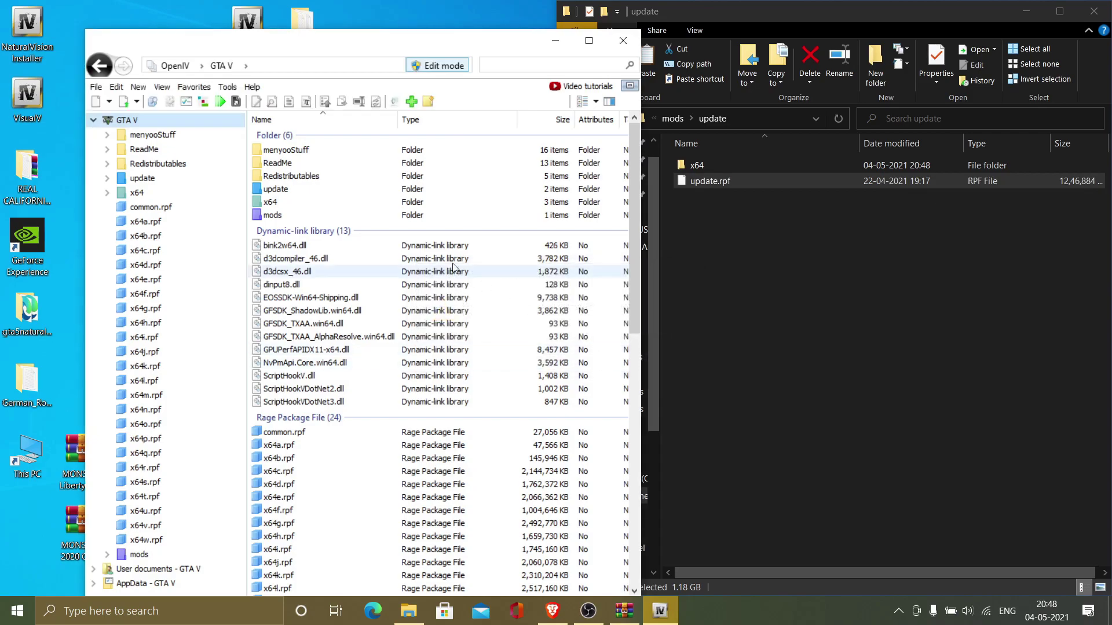
{"action": "double_click", "coordinate": [409, 215]}
{"action": "double_click", "coordinate": [392, 151]}
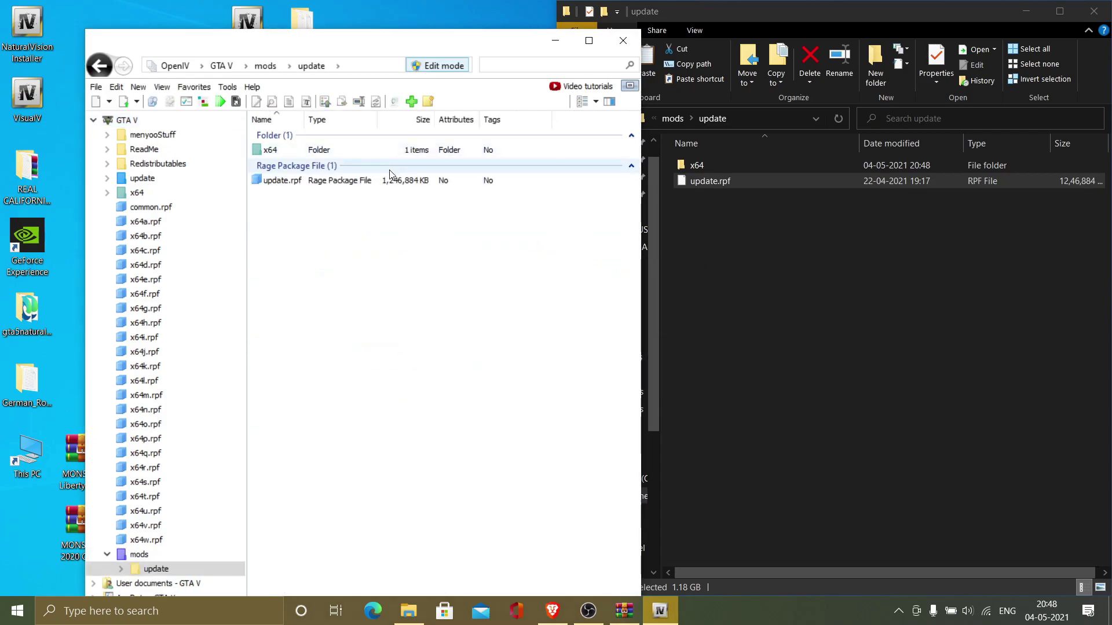
{"action": "double_click", "coordinate": [392, 178]}
{"action": "double_click", "coordinate": [391, 151]}
{"action": "double_click", "coordinate": [386, 152]}
Copy gameconfig.xml from the config archive's 0,1x traffic 0,1x peds folder into the OpenIV data folder, and close the archive.
{"action": "left_click_drag", "start_coordinate": [415, 47], "coordinate": [336, 45]}
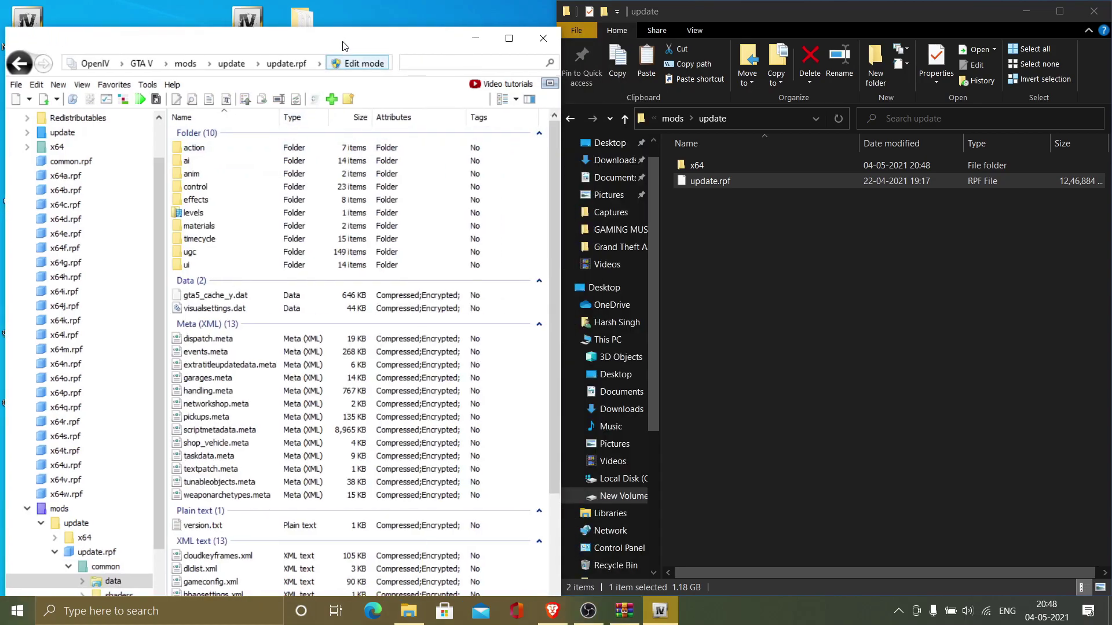
{"action": "left_click", "coordinate": [1026, 11]}
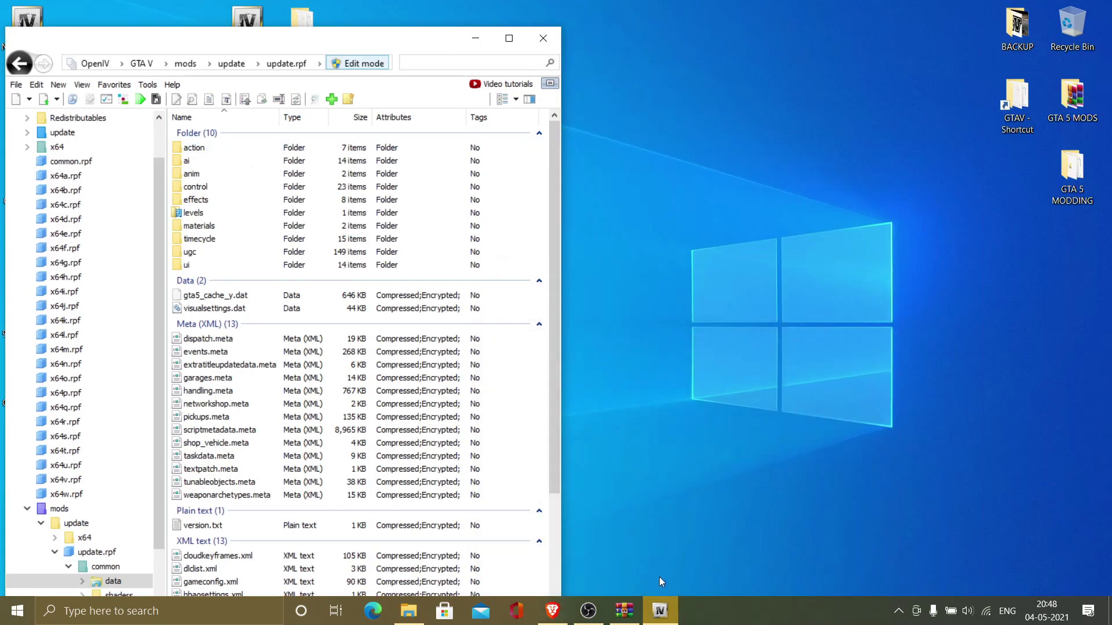
{"action": "left_click", "coordinate": [624, 611]}
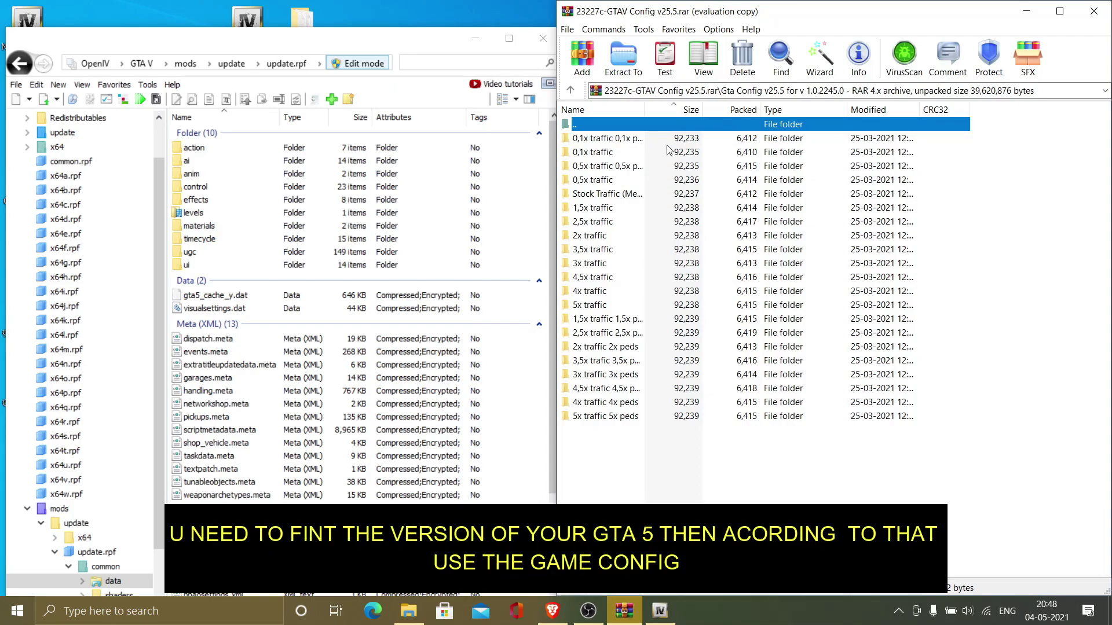
{"action": "double_click", "coordinate": [668, 143]}
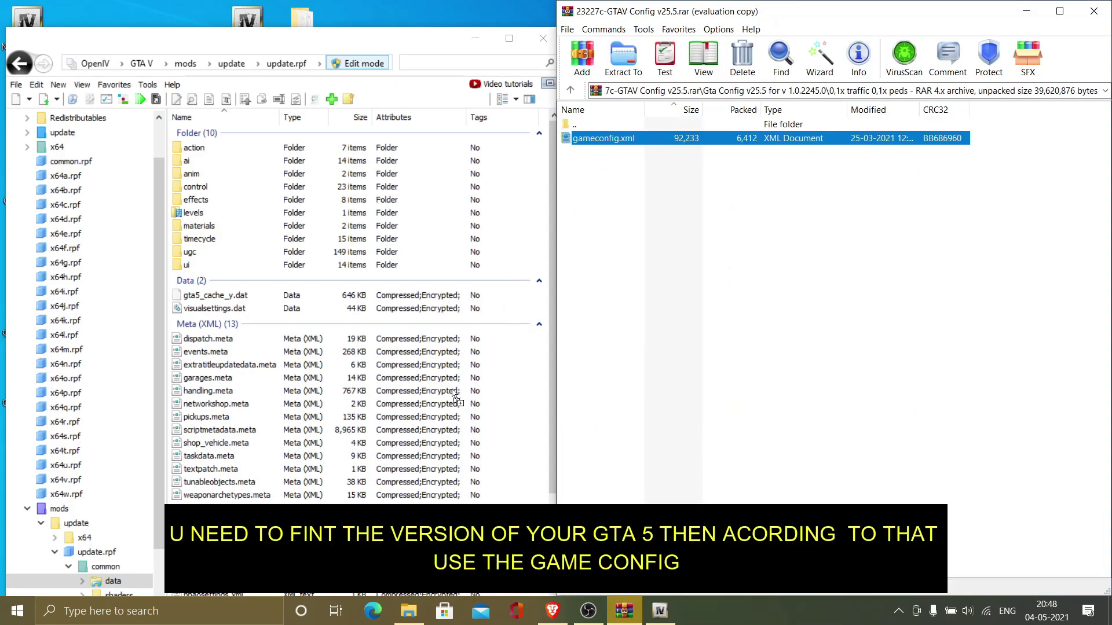
{"action": "left_click", "coordinate": [1081, 15]}
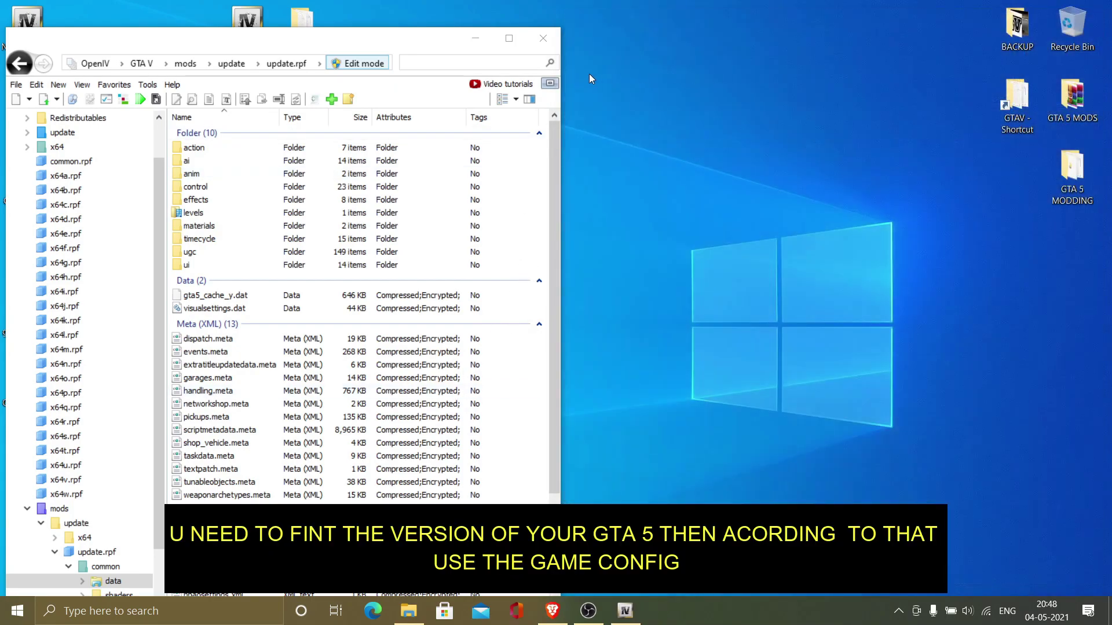
Return OpenIV to the GTA V root and install the NaturalVision Remastered package from the desktop into the mods folder.
{"action": "key", "text": "super+Right"}
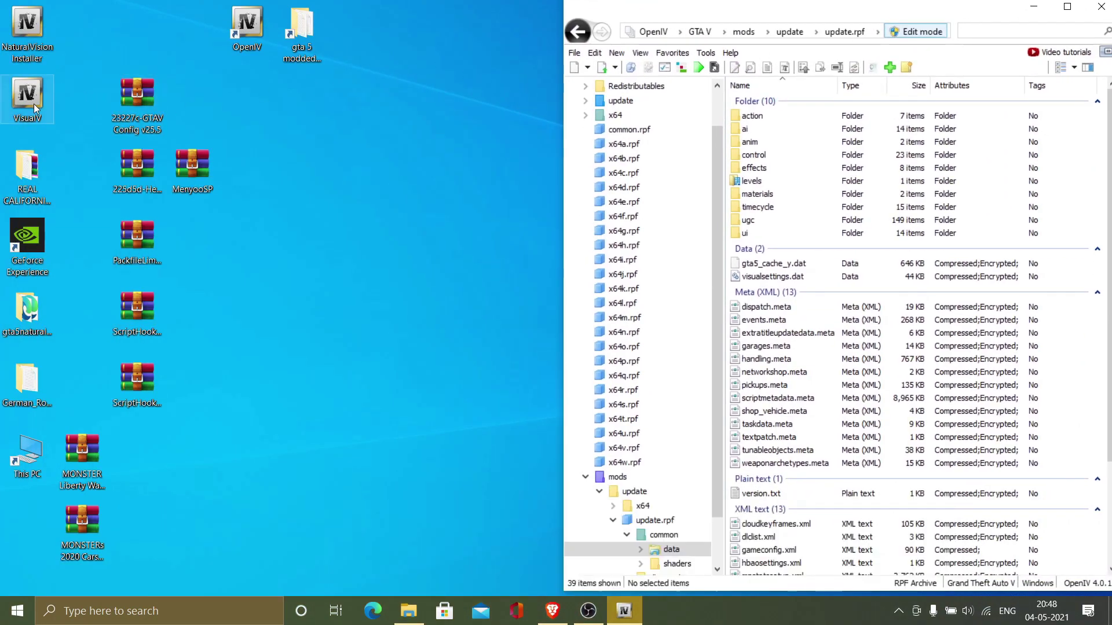
{"action": "left_click", "coordinate": [700, 32]}
{"action": "left_click_drag", "start_coordinate": [23, 35], "coordinate": [767, 255]}
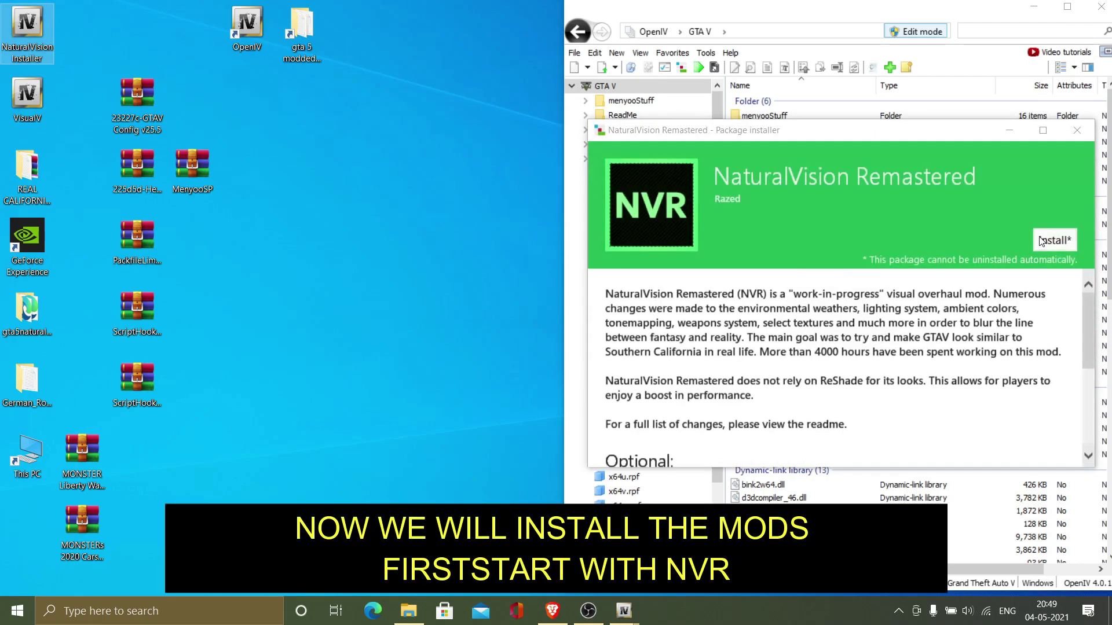
{"action": "left_click", "coordinate": [1051, 242]}
{"action": "left_click", "coordinate": [918, 284]}
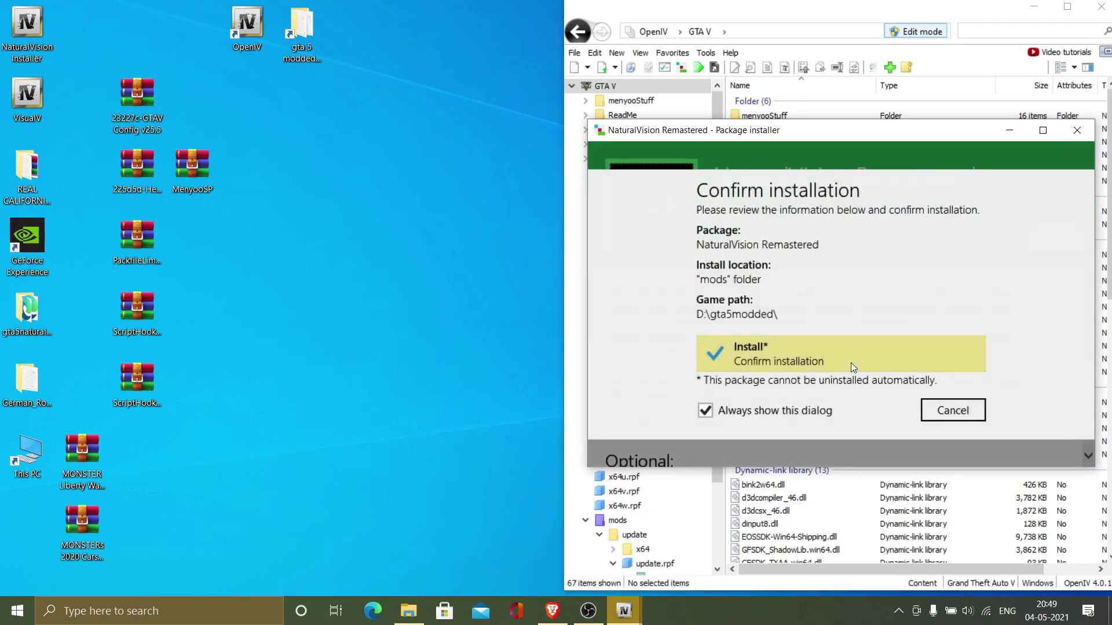
{"action": "left_click", "coordinate": [849, 363]}
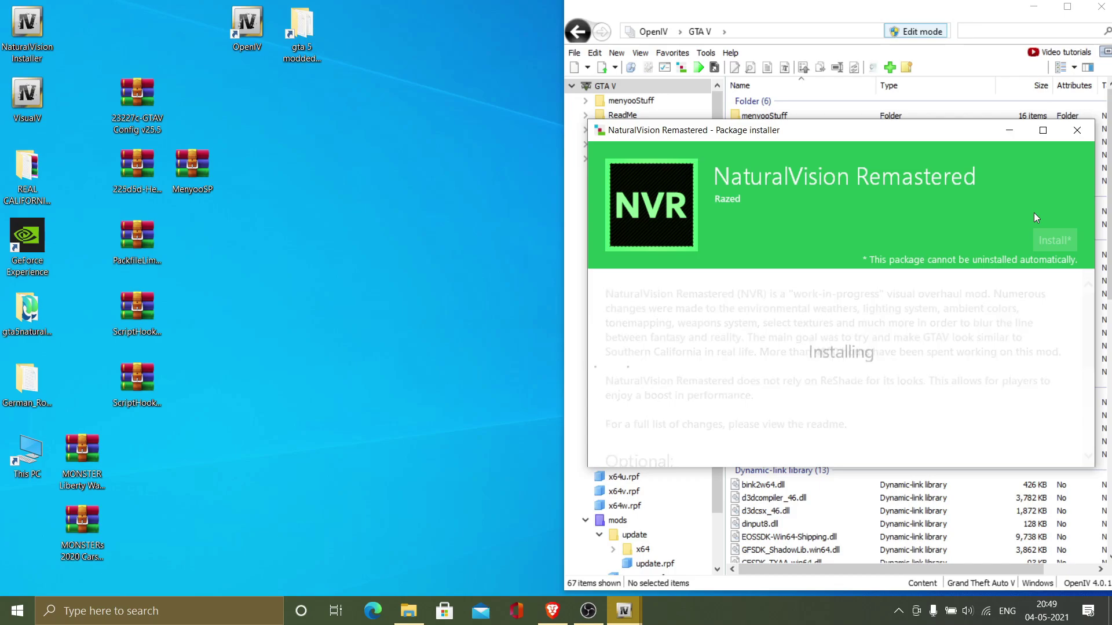
{"action": "left_click", "coordinate": [1039, 439]}
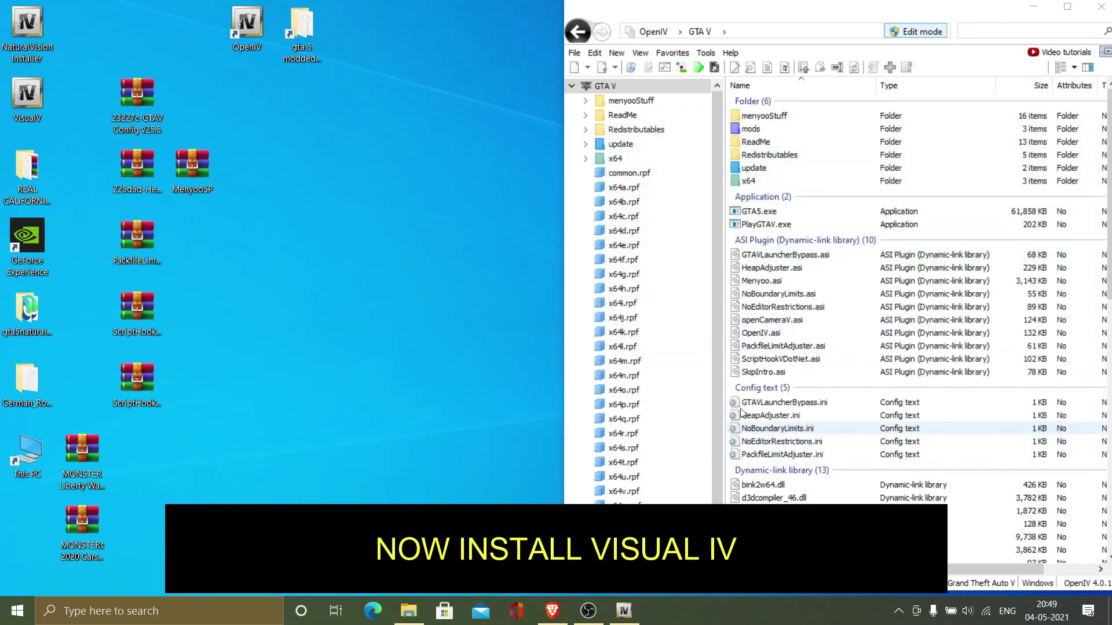
Install the VisualV 1.0.510 package from the desktop into the mods folder.
{"action": "double_click", "coordinate": [9, 93]}
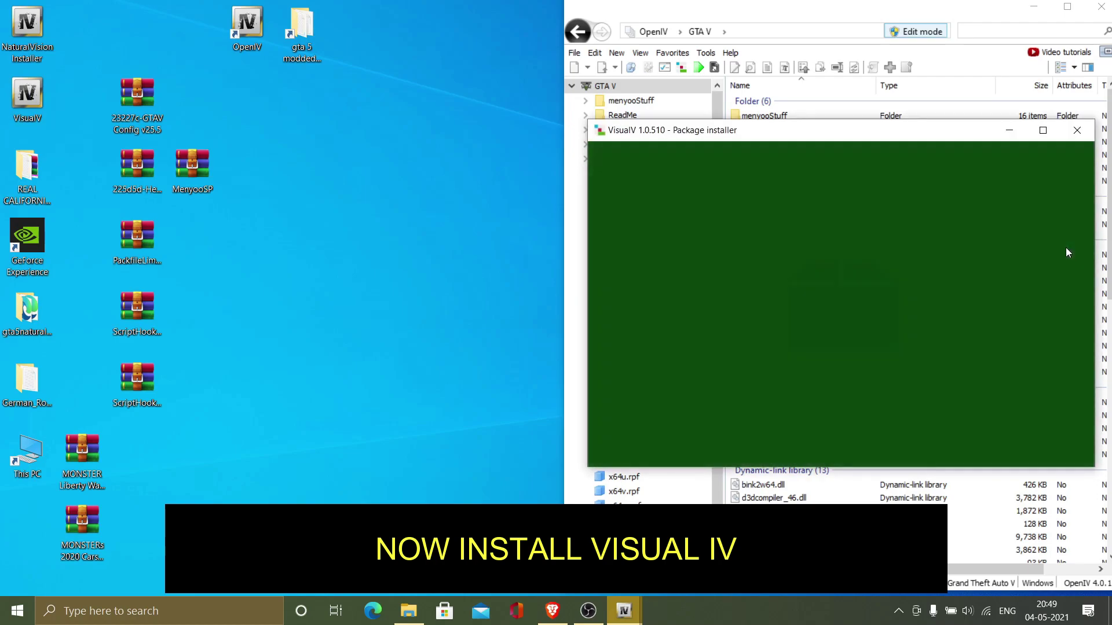
{"action": "left_click", "coordinate": [1065, 247]}
{"action": "left_click", "coordinate": [843, 273]}
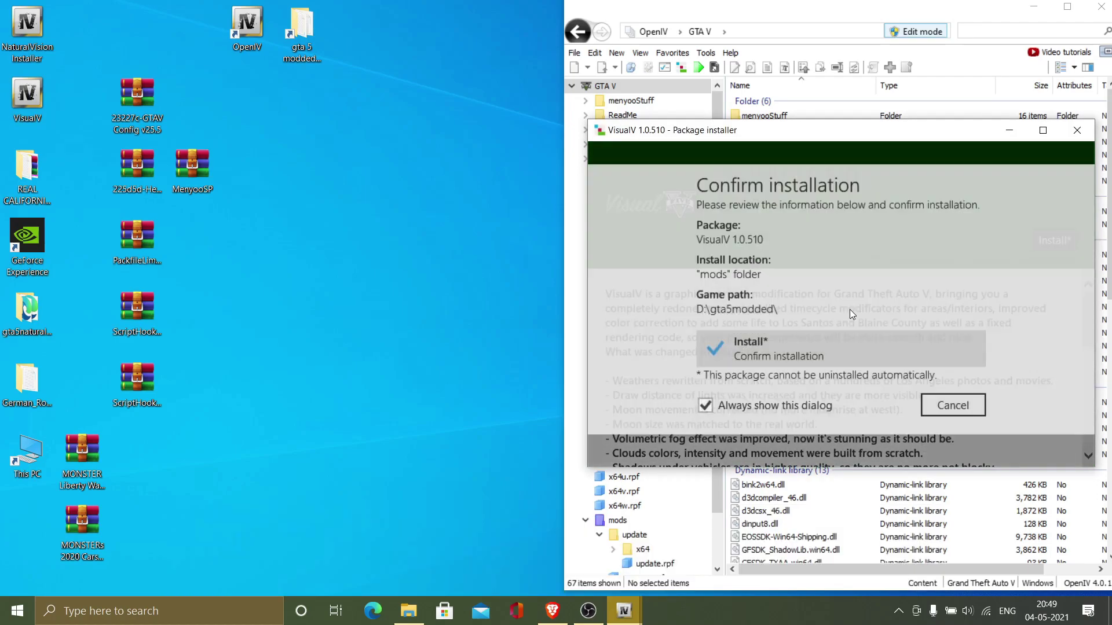
{"action": "left_click", "coordinate": [802, 347]}
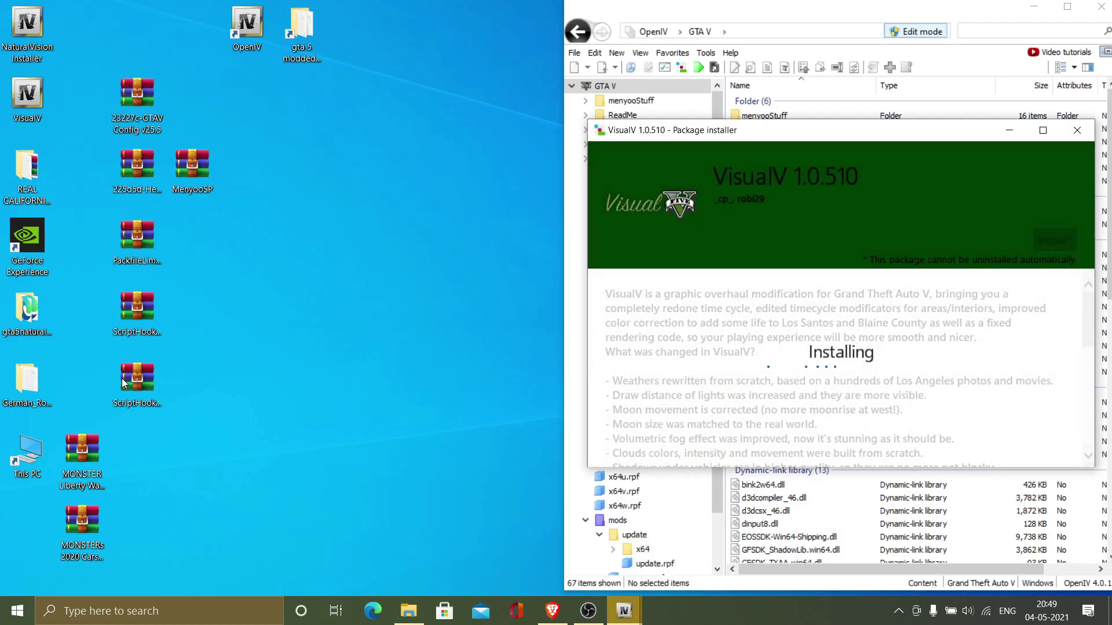
Open the 11. Weapon Overhaul Pack folder in gta5naturalvisionremaster24102018's Optional Add-Ons, and close the VisualV installer.
{"action": "double_click", "coordinate": [27, 313]}
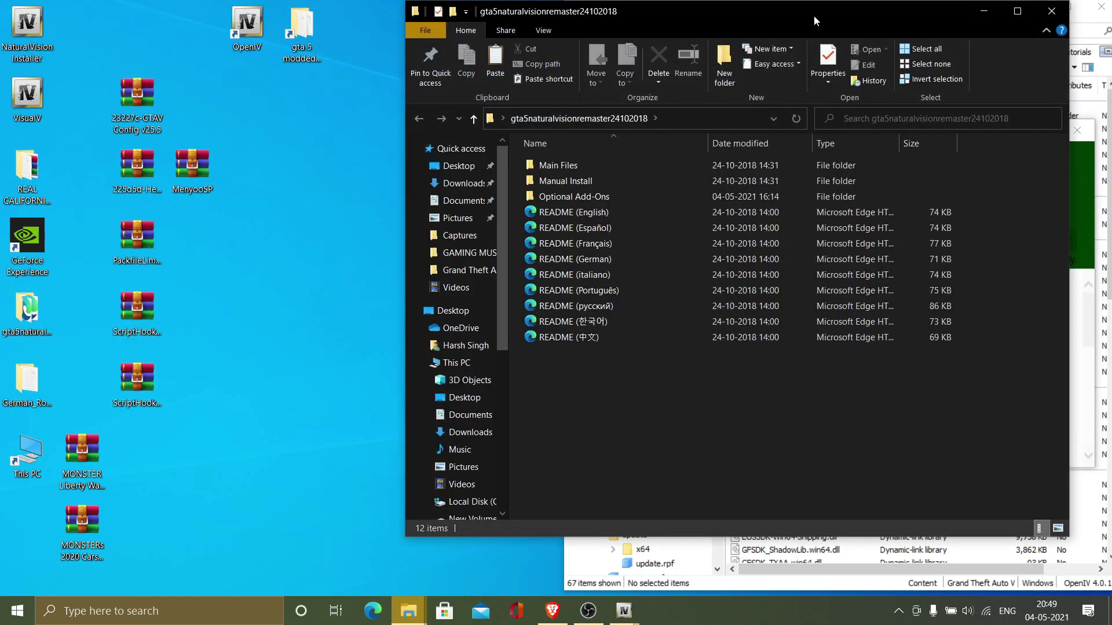
{"action": "left_click_drag", "start_coordinate": [814, 15], "coordinate": [341, 77]}
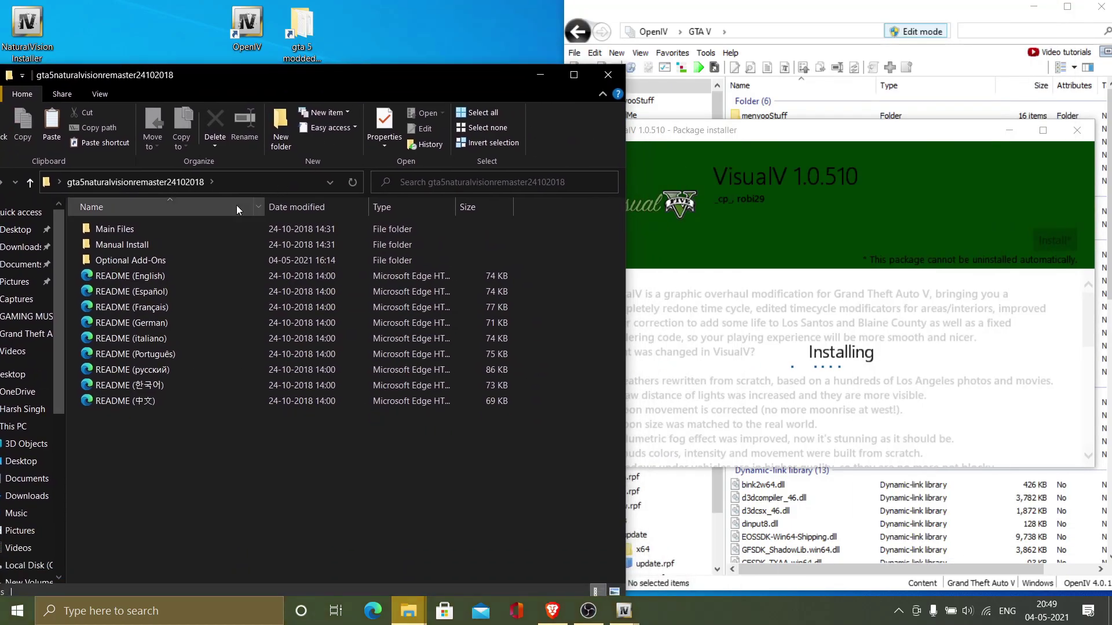
{"action": "double_click", "coordinate": [137, 262]}
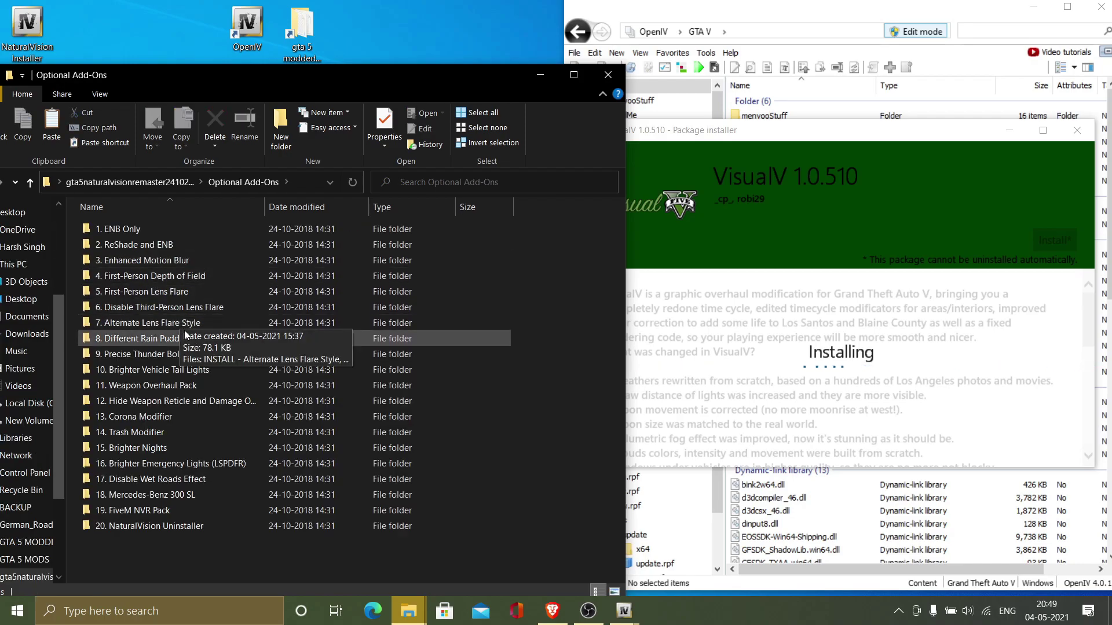
{"action": "double_click", "coordinate": [193, 380]}
{"action": "left_click", "coordinate": [1041, 438]}
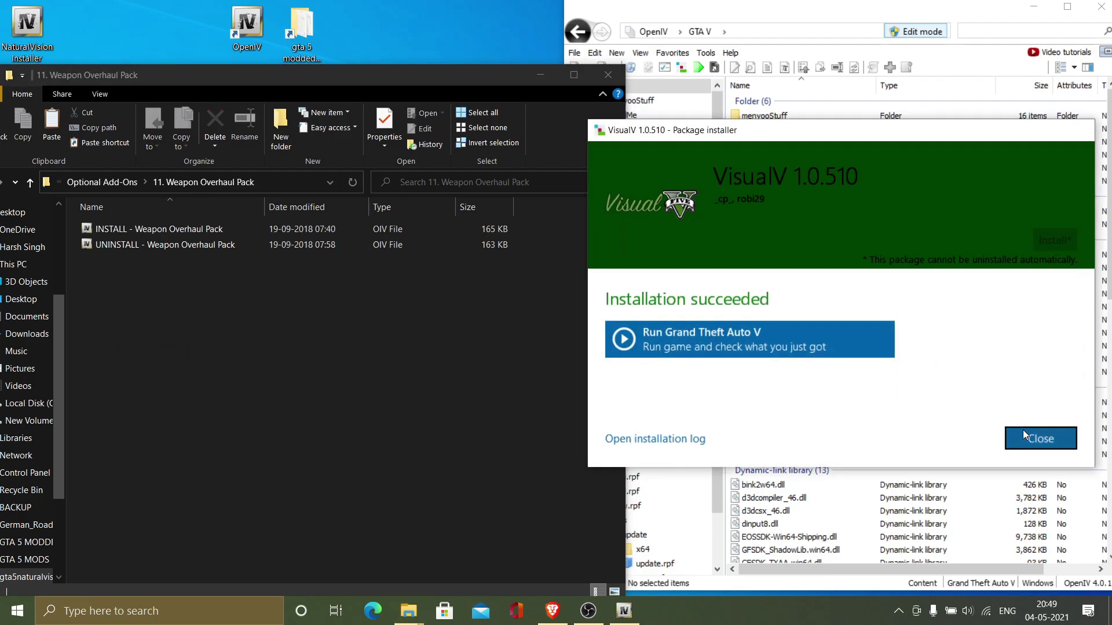
Install the INSTALL - Weapon Overhaul Pack package into the mods folder.
{"action": "left_click", "coordinate": [191, 230]}
{"action": "double_click", "coordinate": [191, 230]}
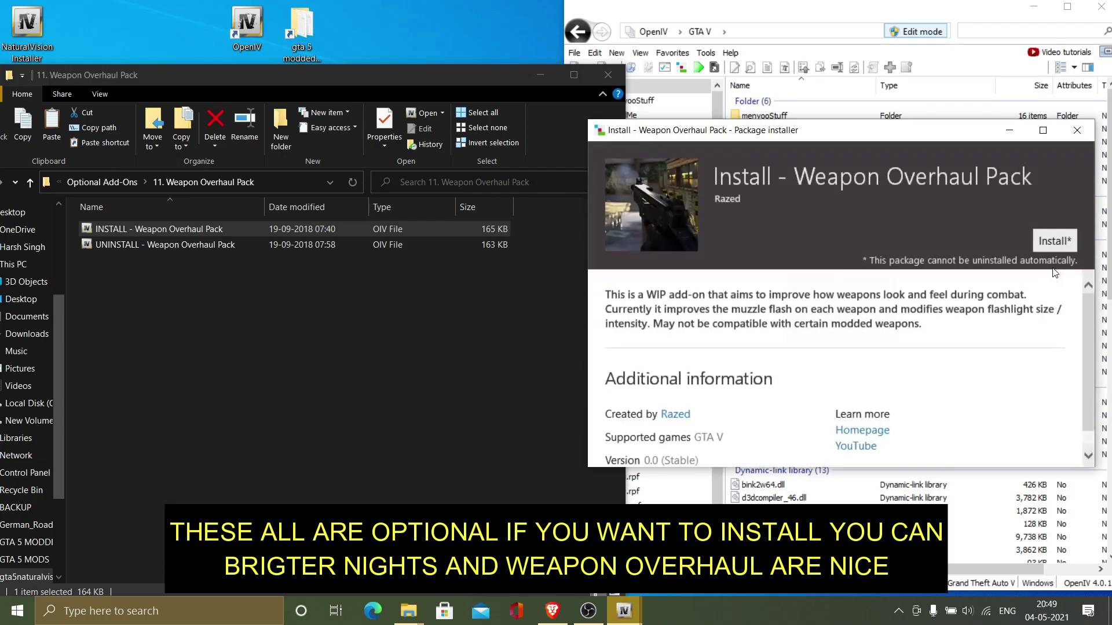
{"action": "left_click", "coordinate": [1054, 242]}
{"action": "left_click", "coordinate": [846, 284]}
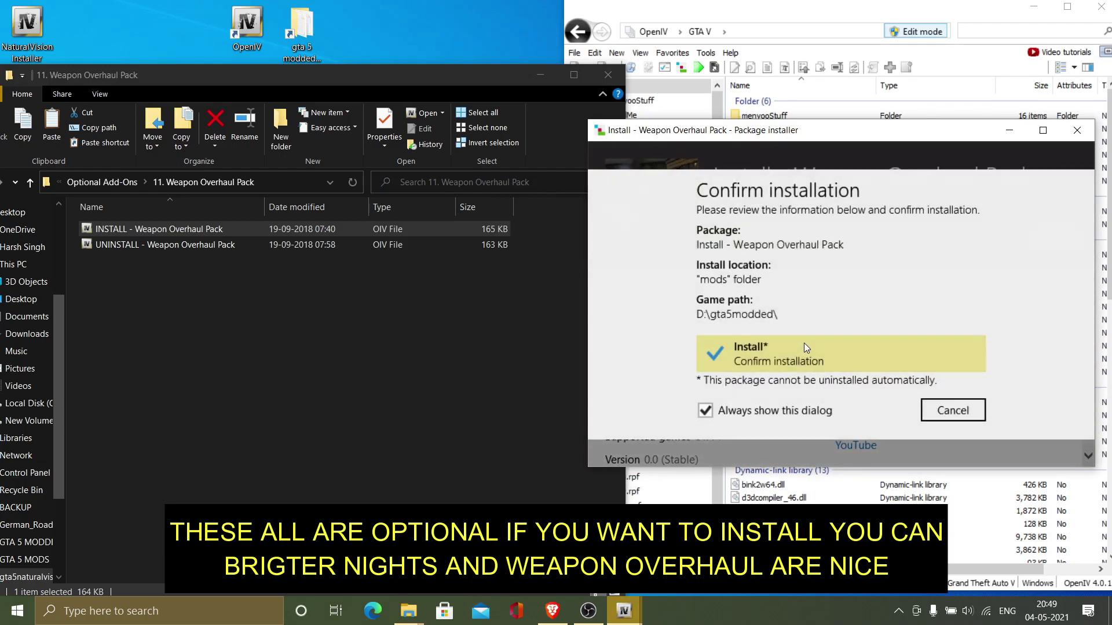
{"action": "left_click", "coordinate": [803, 343]}
Open the 15. Brighter Nights add-on folder, select its INSTALL package, and close the Weapon Overhaul Pack installer.
{"action": "left_click", "coordinate": [217, 313]}
{"action": "key", "text": "BackSpace"}
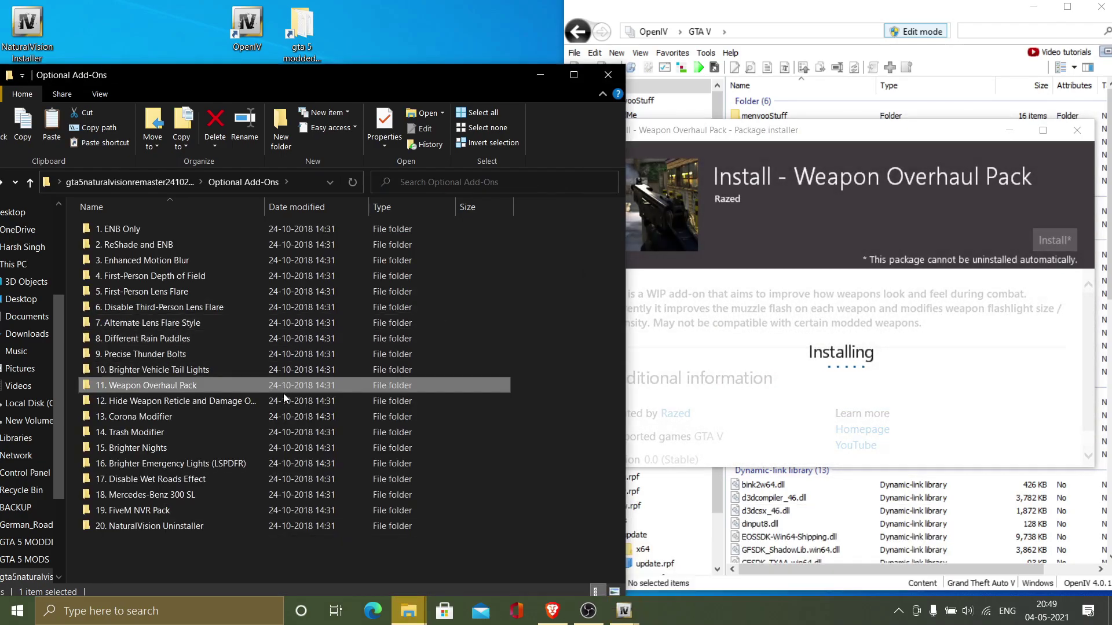
{"action": "left_click", "coordinate": [267, 446]}
{"action": "double_click", "coordinate": [266, 447]}
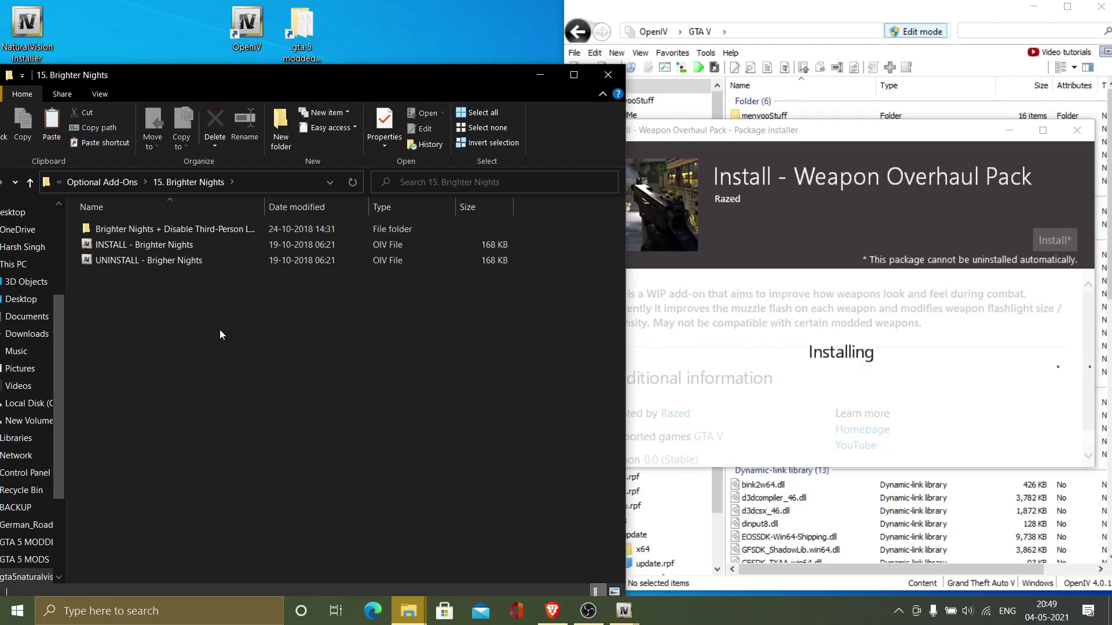
{"action": "left_click", "coordinate": [220, 244]}
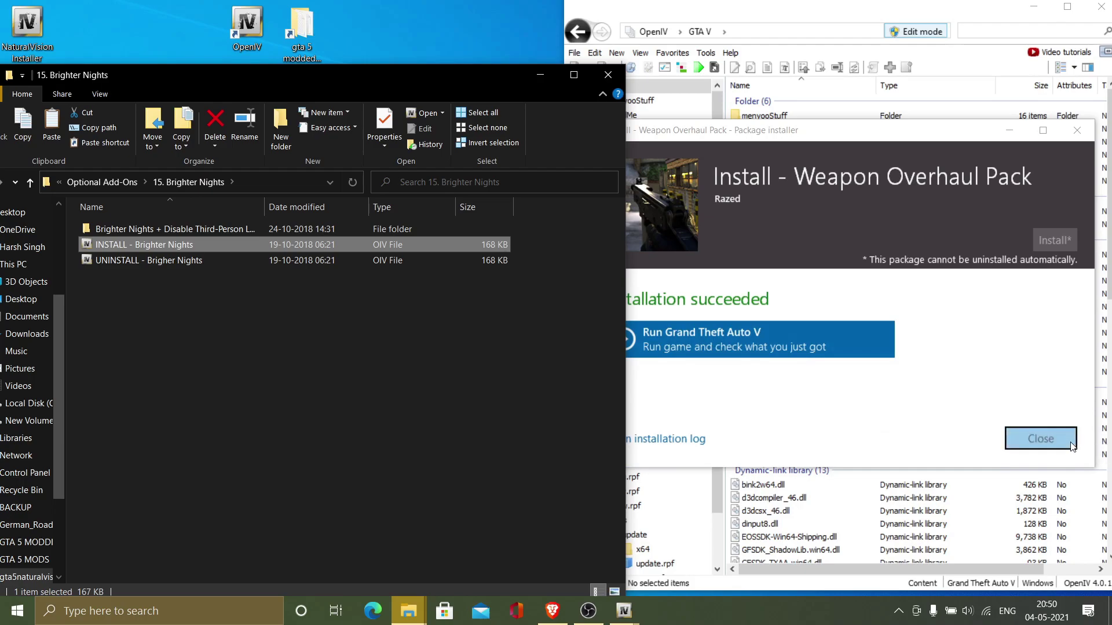
{"action": "left_click", "coordinate": [1041, 439]}
Install the Brighter Nights package into the mods folder, return to Optional Add-Ons, and close the installer.
{"action": "left_click_drag", "start_coordinate": [695, 287], "coordinate": [696, 288]}
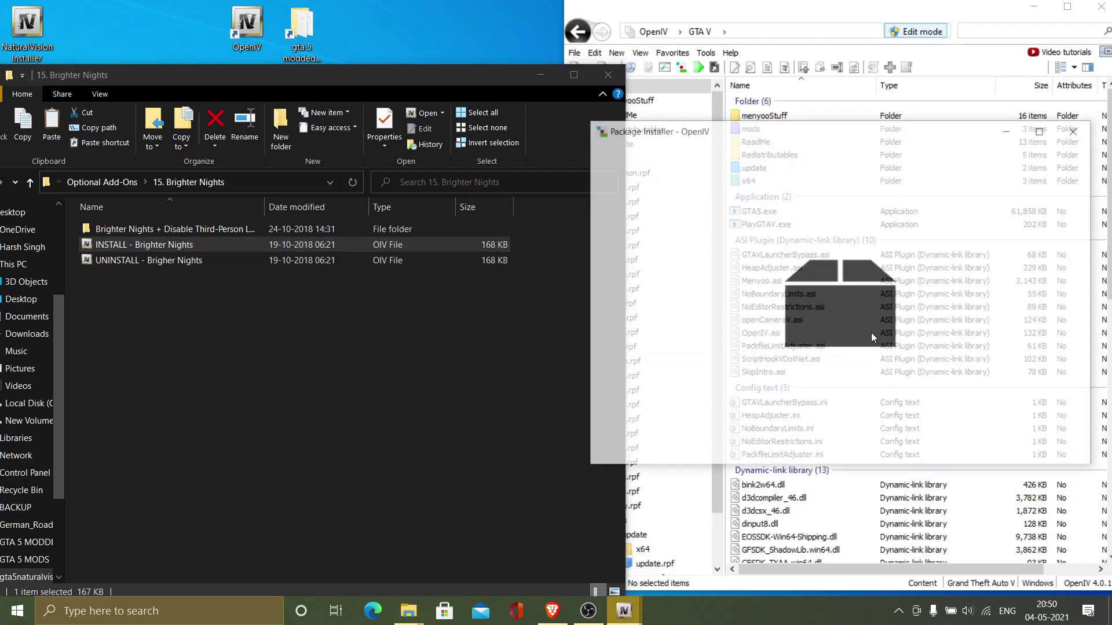
{"action": "left_click", "coordinate": [1054, 246]}
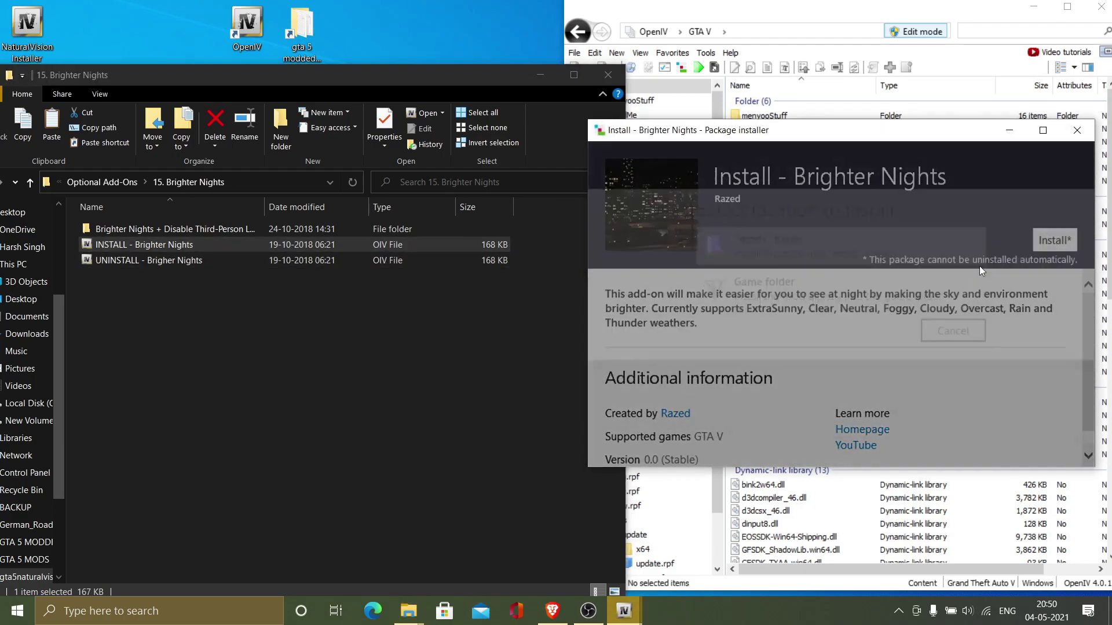
{"action": "left_click", "coordinate": [878, 286]}
{"action": "left_click", "coordinate": [846, 355]}
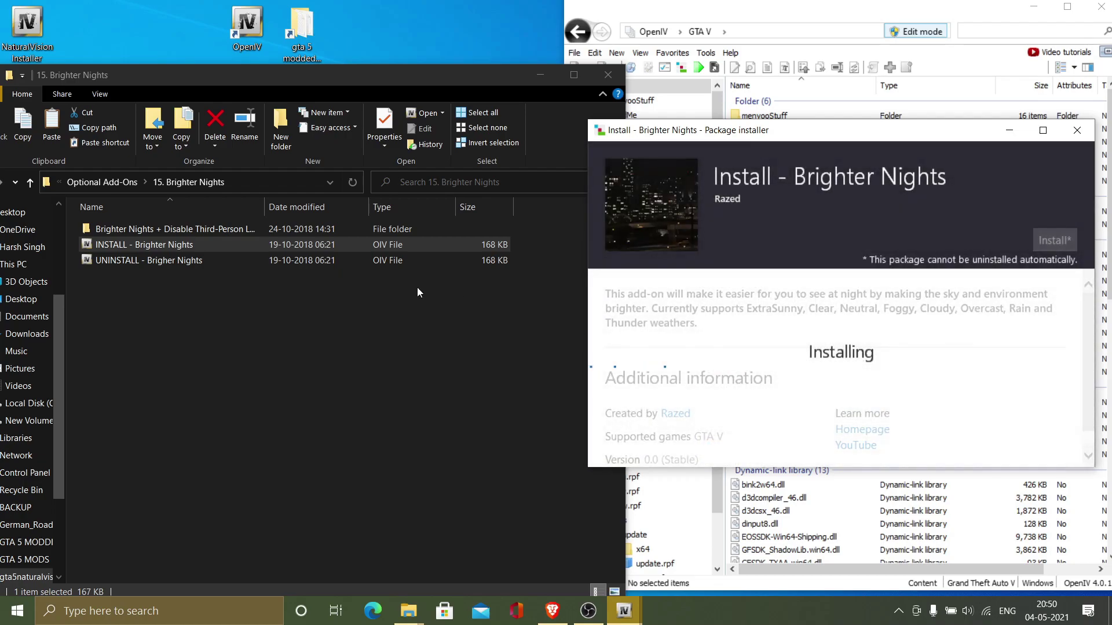
{"action": "left_click", "coordinate": [376, 314]}
{"action": "key", "text": "alt+Up"}
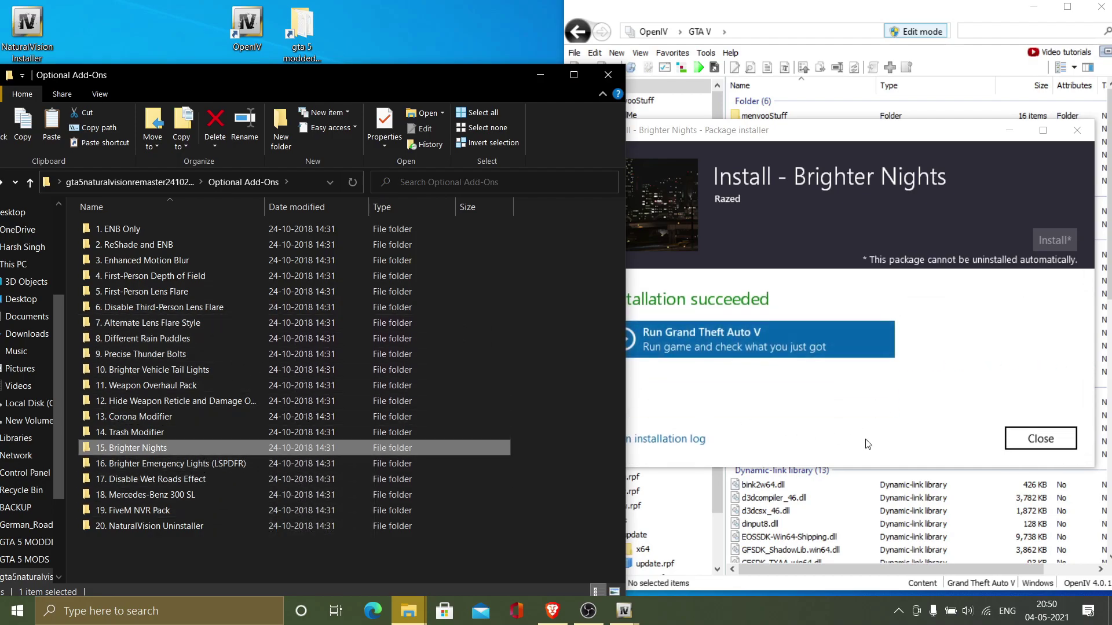
{"action": "left_click", "coordinate": [1024, 447]}
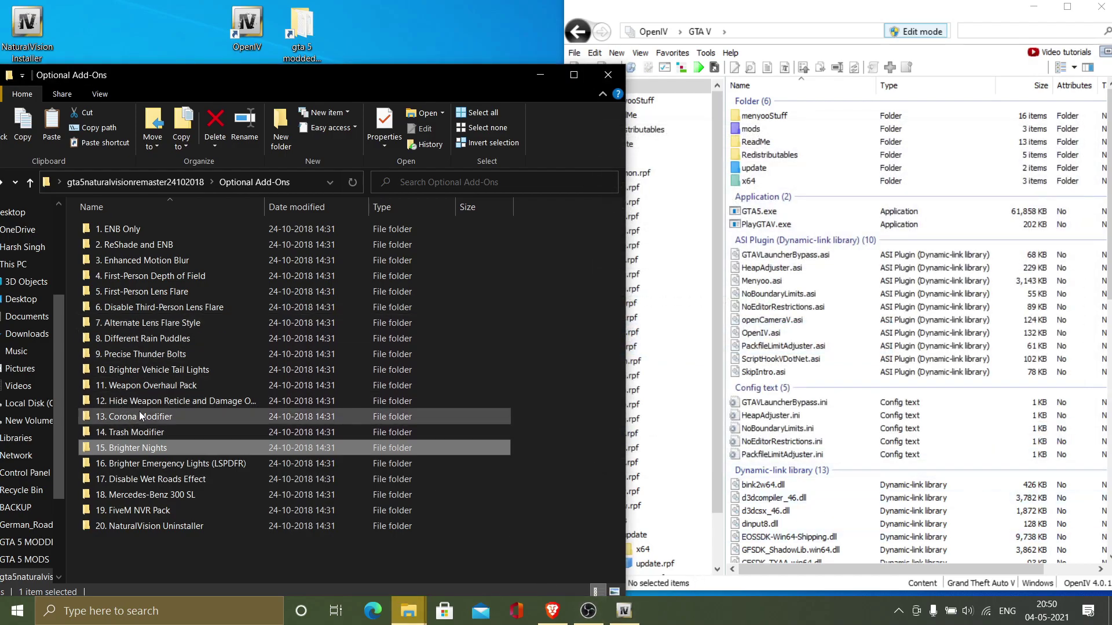
Install the INSTALL - Brighter Vehicle Tail Lights package from its optional add-on folder into the mods folder.
{"action": "double_click", "coordinate": [141, 373]}
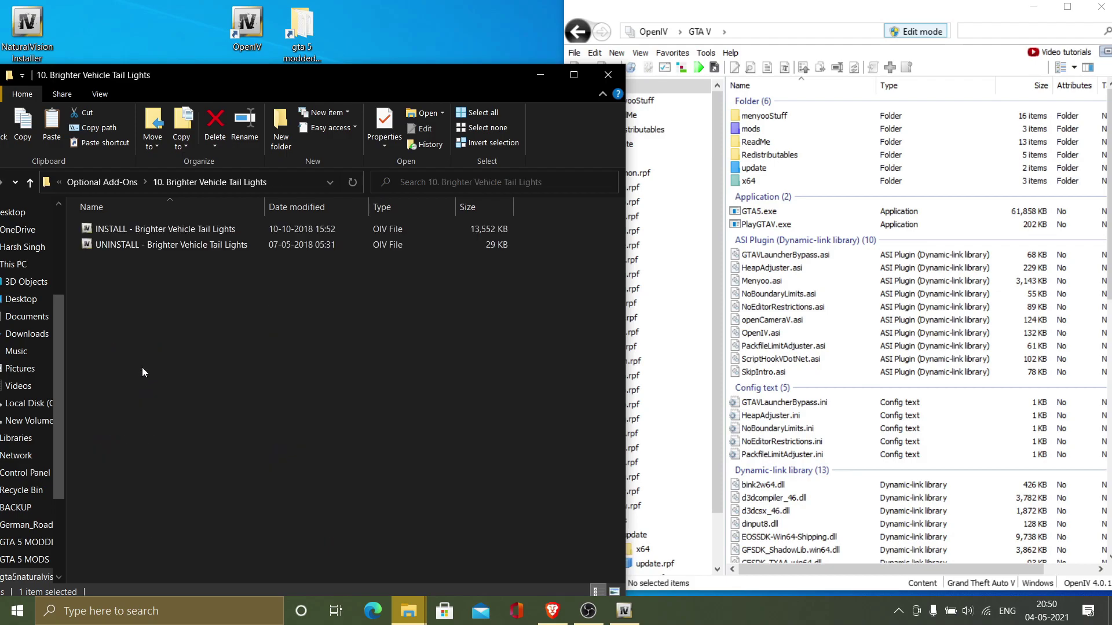
{"action": "left_click", "coordinate": [201, 232]}
{"action": "left_click_drag", "start_coordinate": [184, 231], "coordinate": [665, 279]}
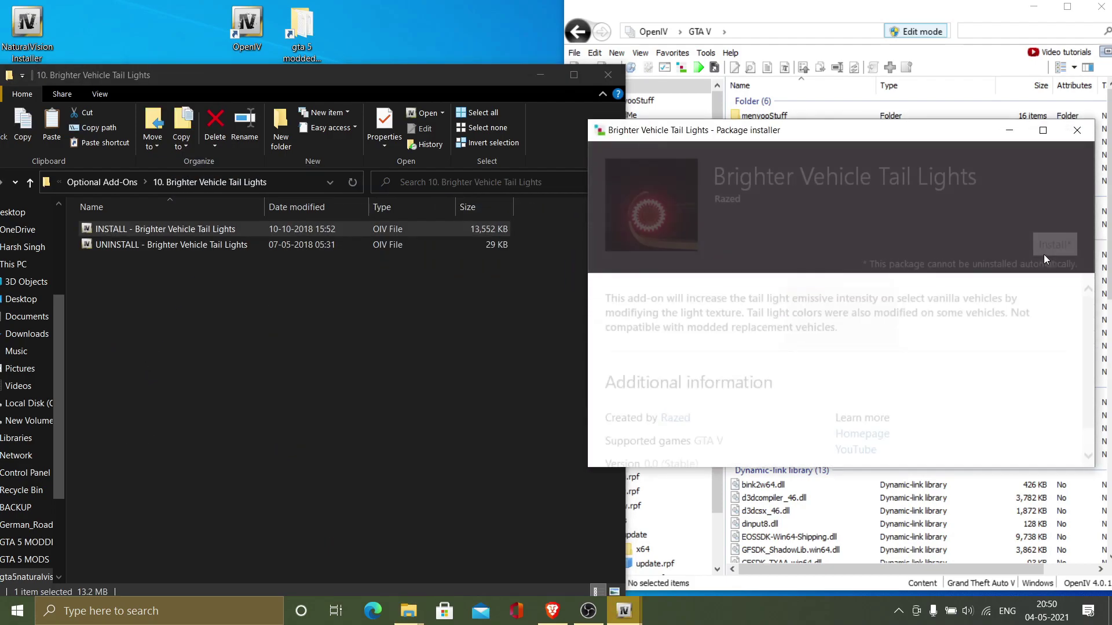
{"action": "left_click", "coordinate": [1052, 243]}
{"action": "left_click", "coordinate": [895, 282]}
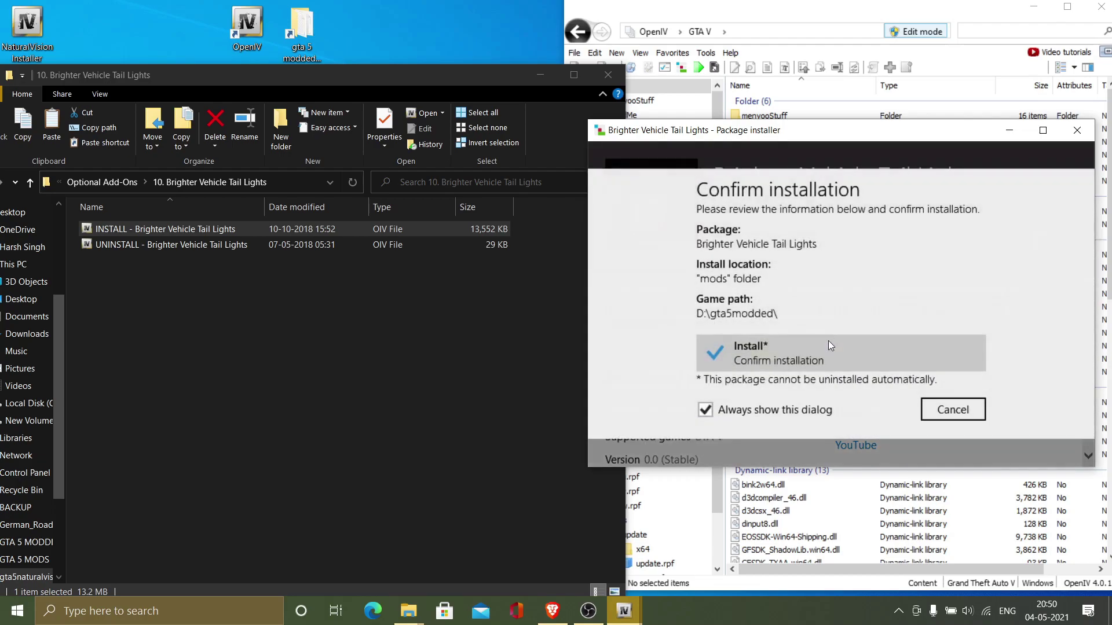
{"action": "left_click", "coordinate": [827, 347]}
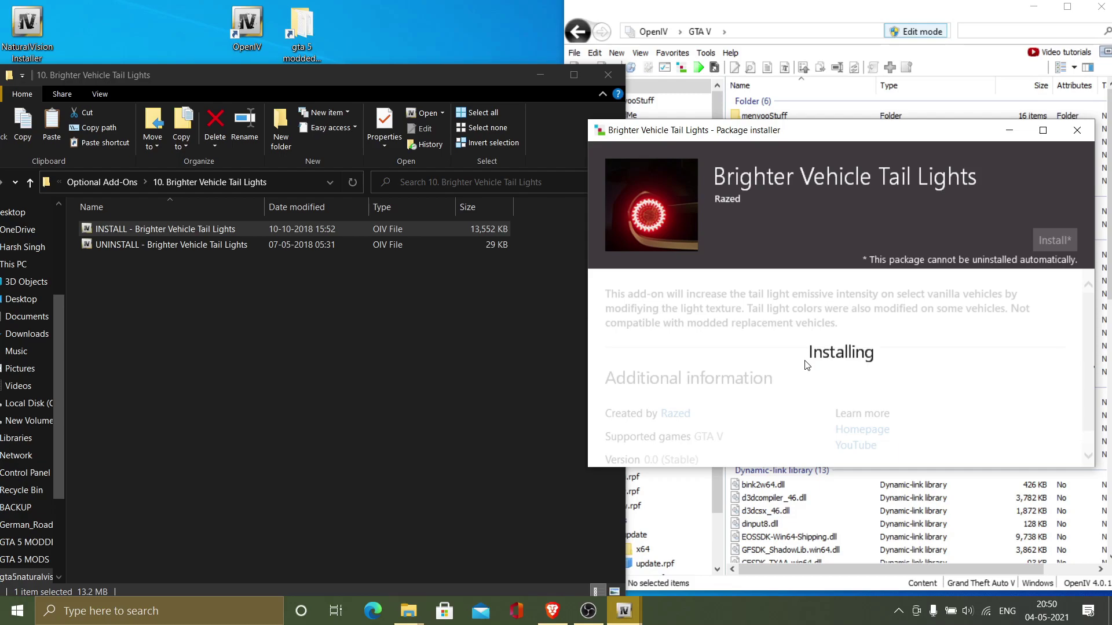
Close the gta5naturalvisionremaster24102018 folder window and the Brighter Vehicle Tail Lights installer.
{"action": "left_click", "coordinate": [469, 348]}
{"action": "key", "text": "BackSpace"}
{"action": "key", "text": "BackSpace"}
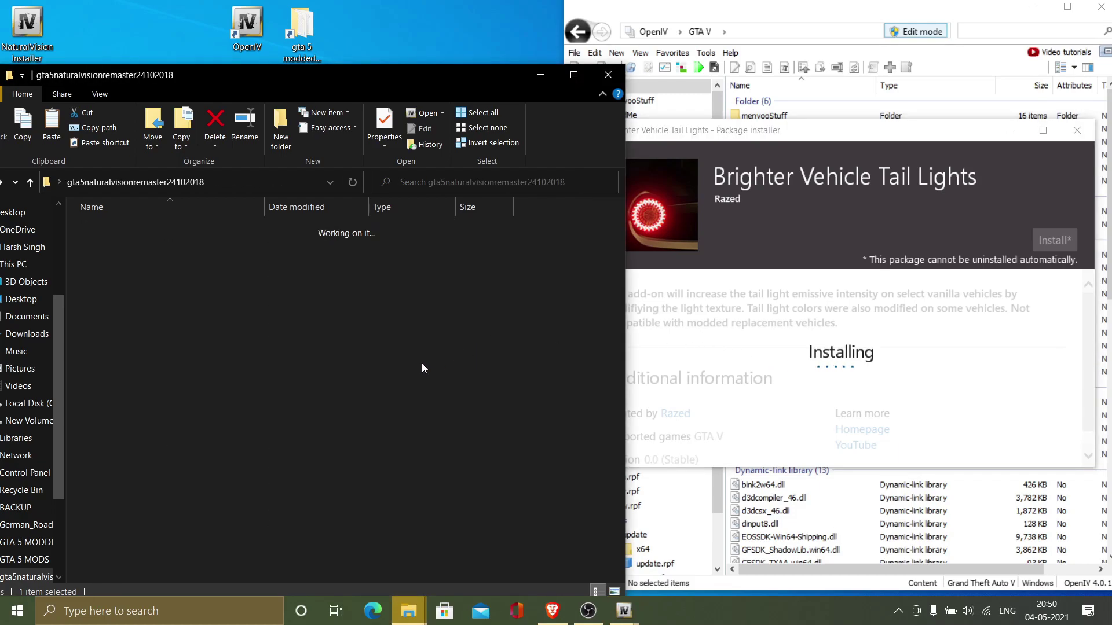
{"action": "left_click", "coordinate": [607, 75]}
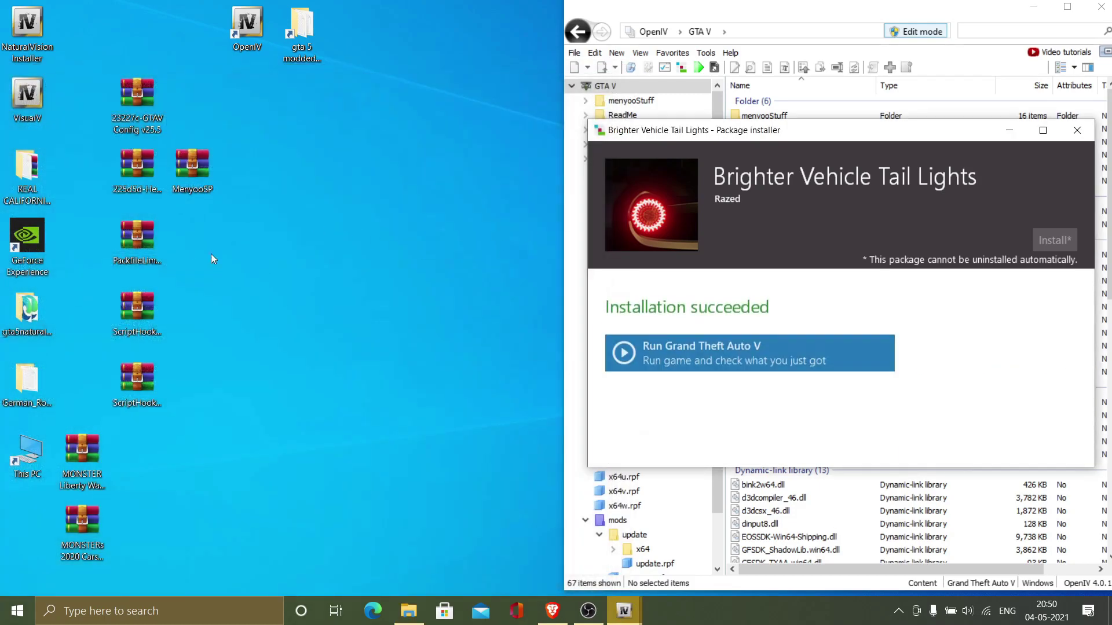
{"action": "left_click", "coordinate": [1043, 440]}
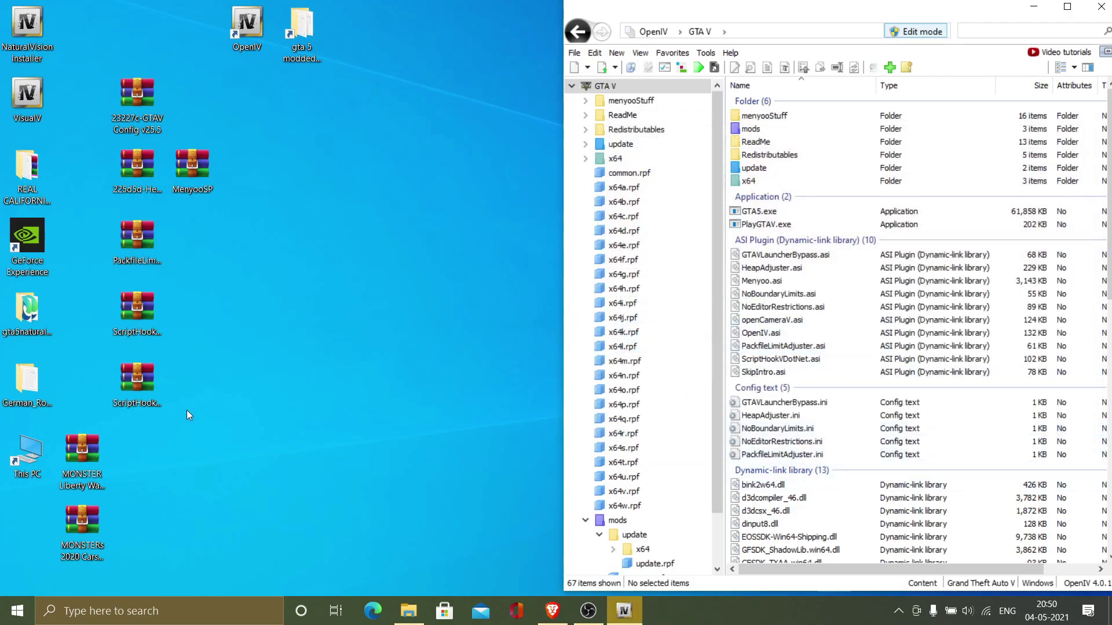
{"action": "left_click_drag", "start_coordinate": [274, 386], "coordinate": [192, 320]}
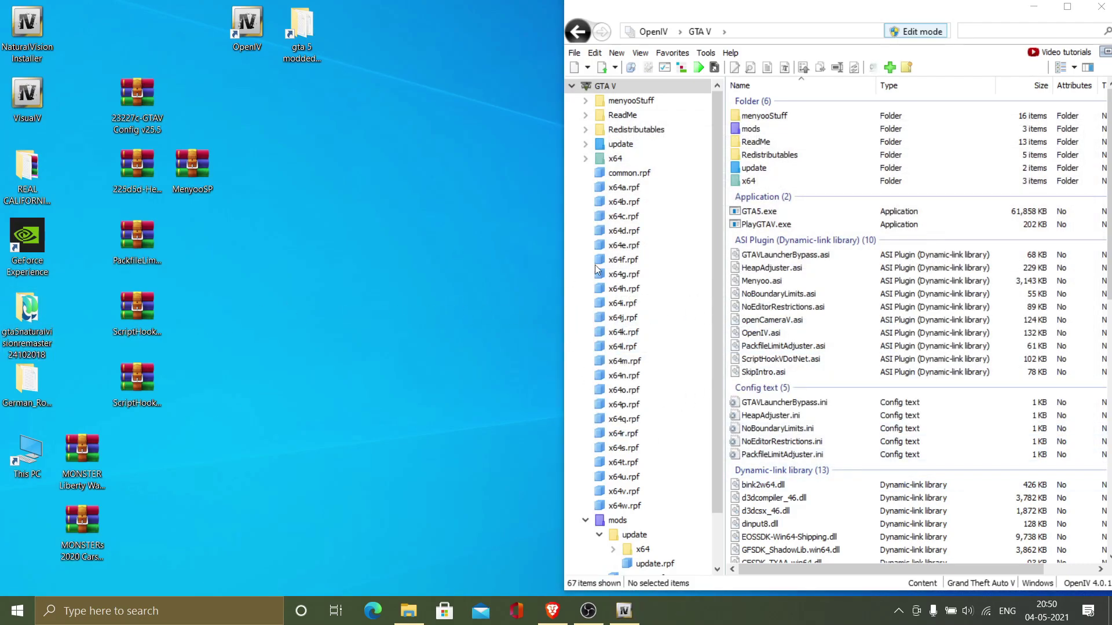
{"action": "double_click", "coordinate": [23, 365]}
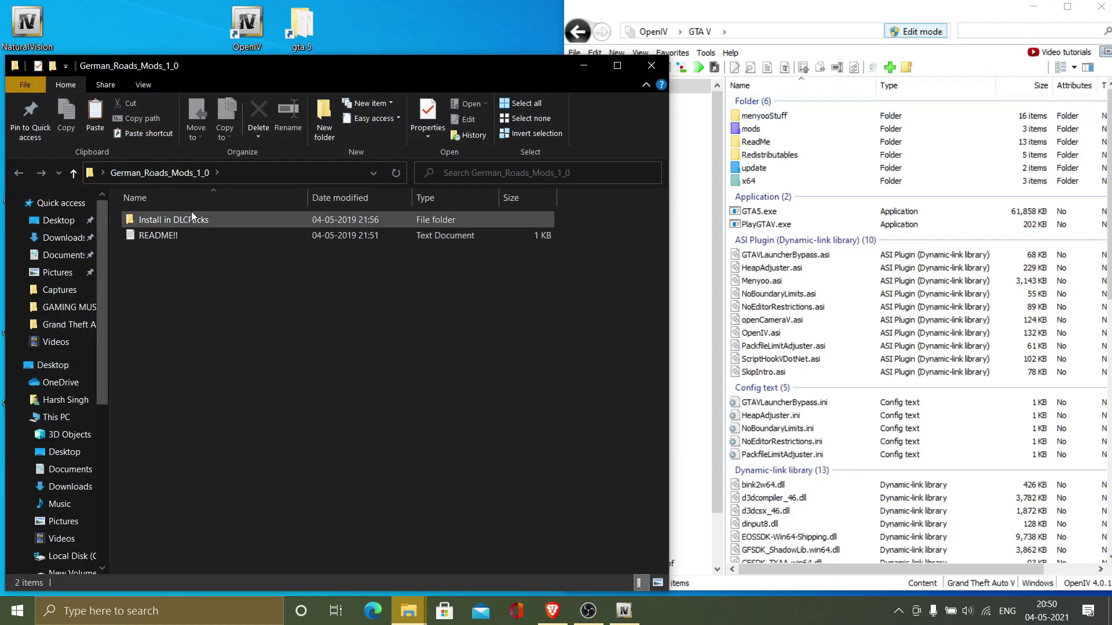
{"action": "double_click", "coordinate": [191, 212]}
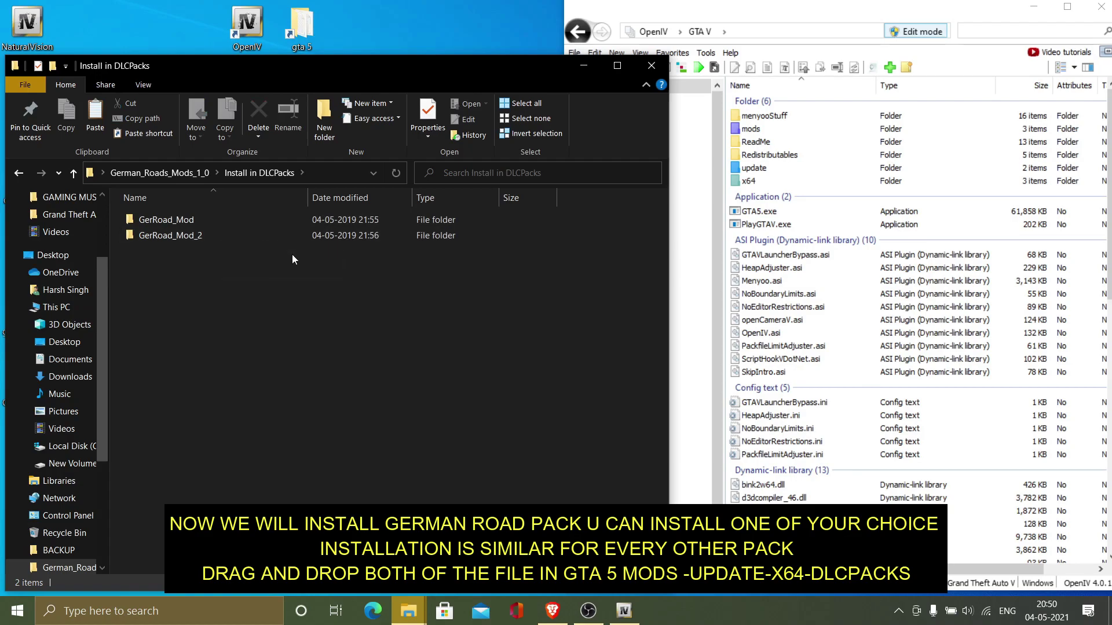
{"action": "key", "text": "BackSpace"}
{"action": "left_click", "coordinate": [584, 66]}
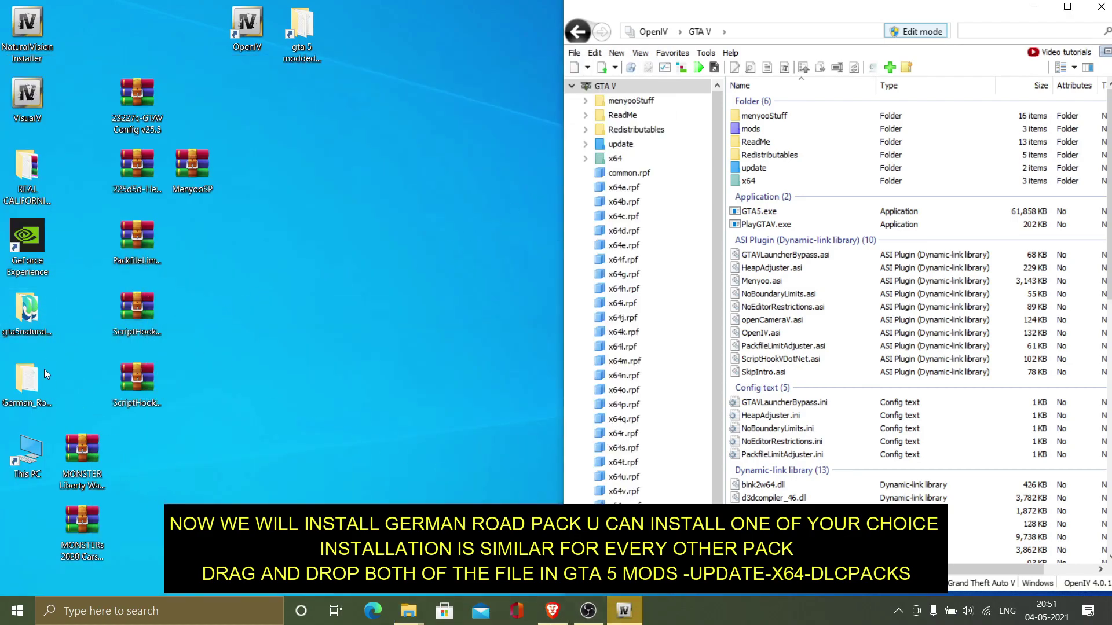
Copy the GerRoad_Mod and GerRoad_Mod_2 folders from Install in DLCPacks in German_Roads_Mods_1_0, and minimize that window.
{"action": "double_click", "coordinate": [41, 390]}
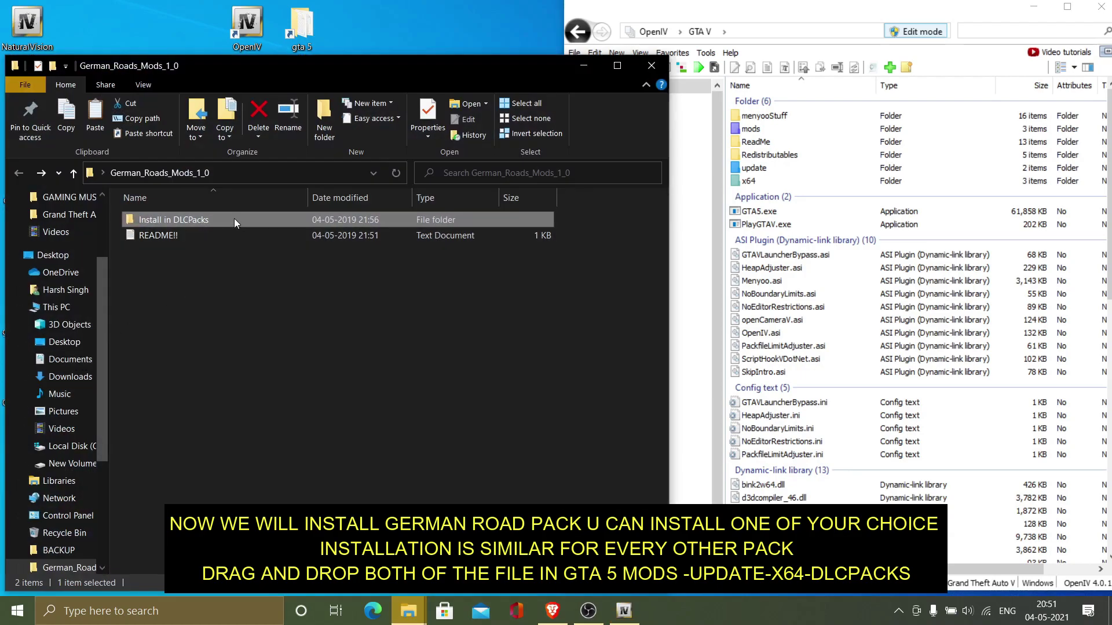
{"action": "double_click", "coordinate": [234, 218]}
{"action": "left_click_drag", "start_coordinate": [243, 255], "coordinate": [232, 217]}
{"action": "right_click", "coordinate": [232, 217]}
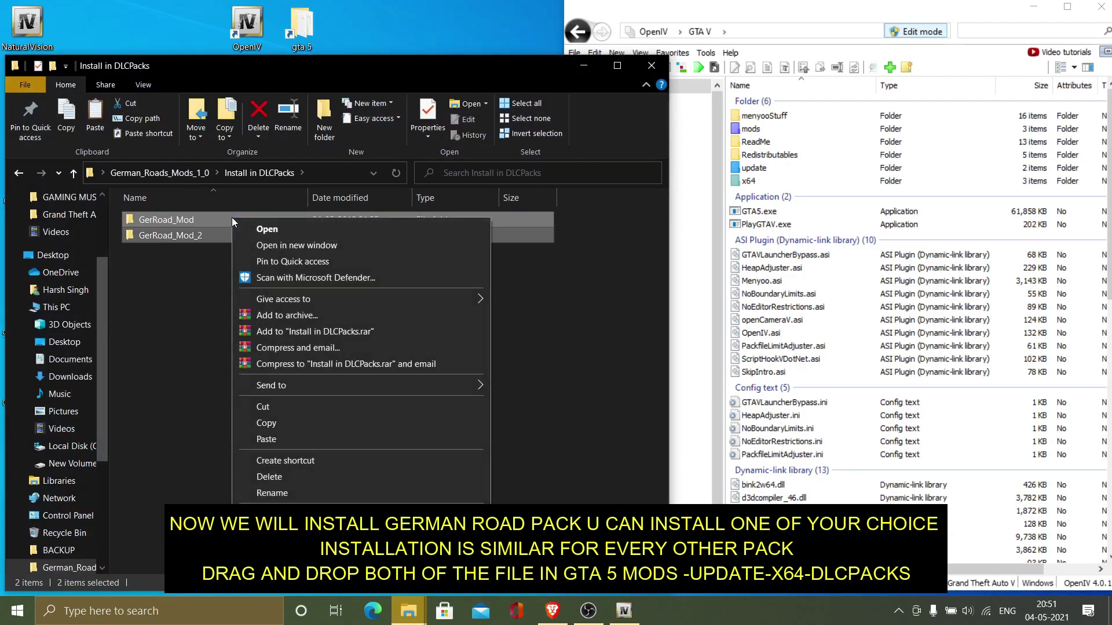
{"action": "left_click", "coordinate": [311, 423]}
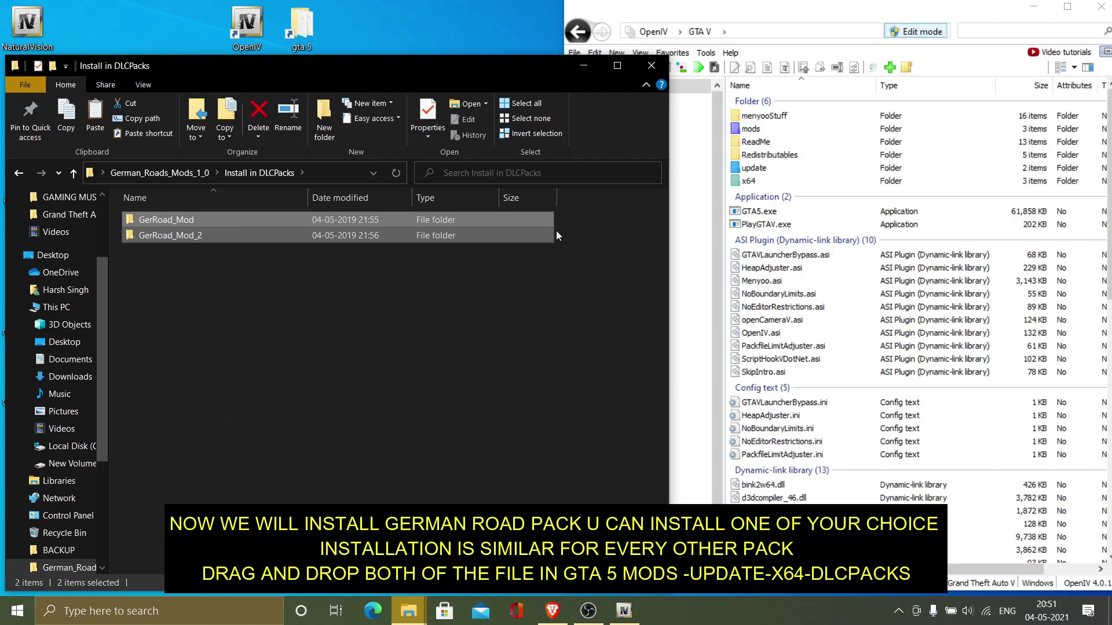
{"action": "left_click", "coordinate": [583, 65]}
Paste the two copied road mod folders into mods > update > x64 > dlcpacks inside gta5modded.
{"action": "mouse_move", "coordinate": [412, 619]}
{"action": "left_click", "coordinate": [351, 522]}
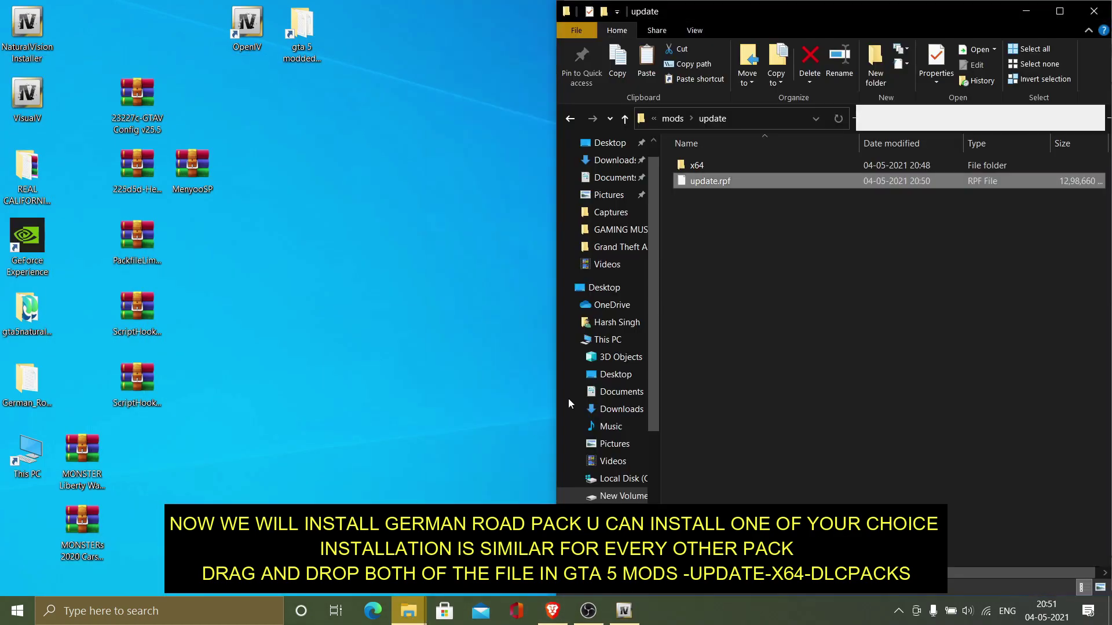
{"action": "left_click", "coordinate": [679, 120]}
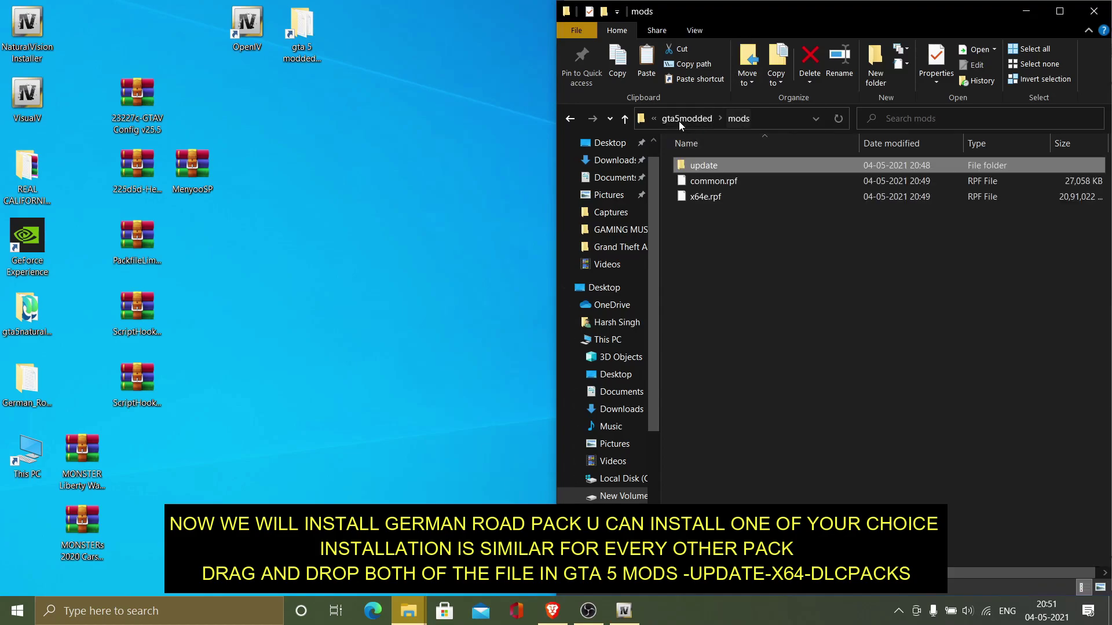
{"action": "left_click", "coordinate": [679, 121]}
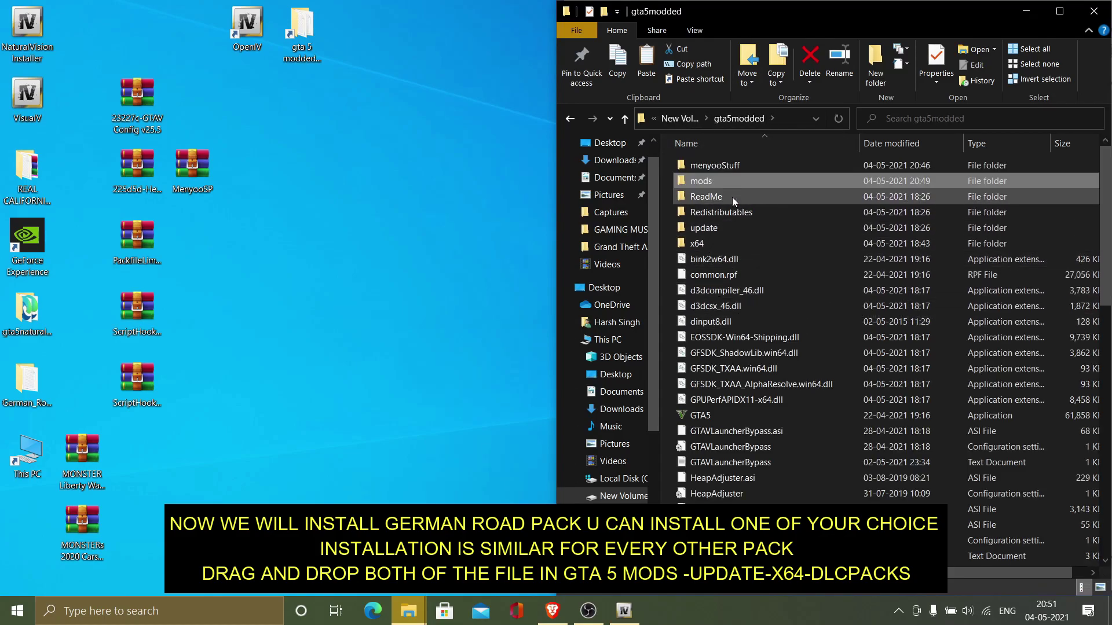
{"action": "double_click", "coordinate": [728, 183]}
{"action": "double_click", "coordinate": [727, 169]}
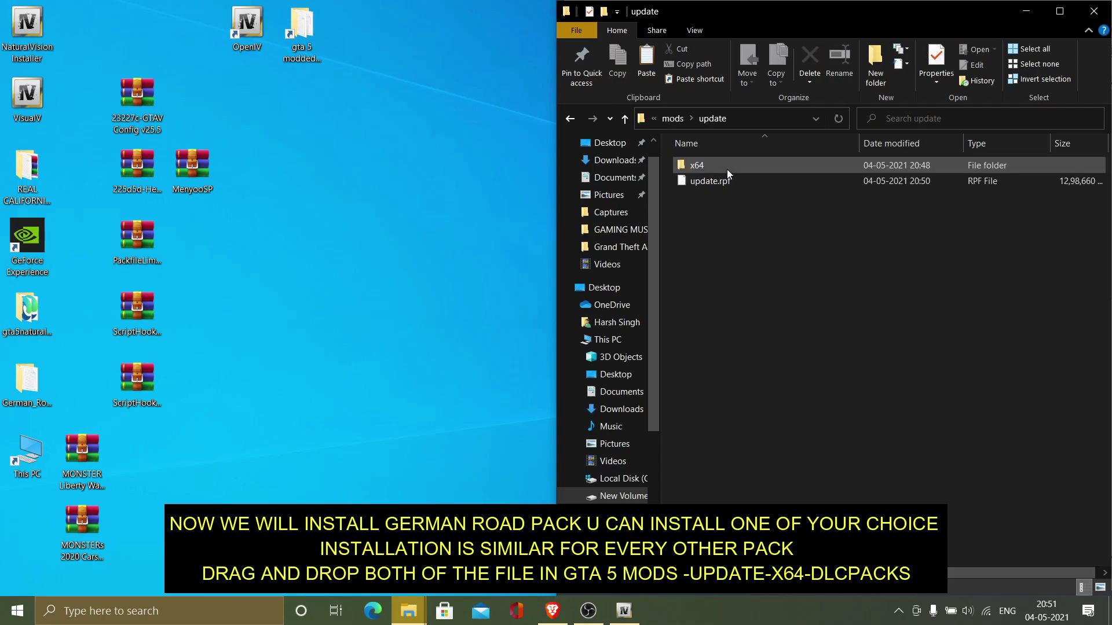
{"action": "double_click", "coordinate": [727, 169]}
{"action": "double_click", "coordinate": [727, 169]}
{"action": "right_click", "coordinate": [798, 381]}
{"action": "left_click", "coordinate": [840, 485]}
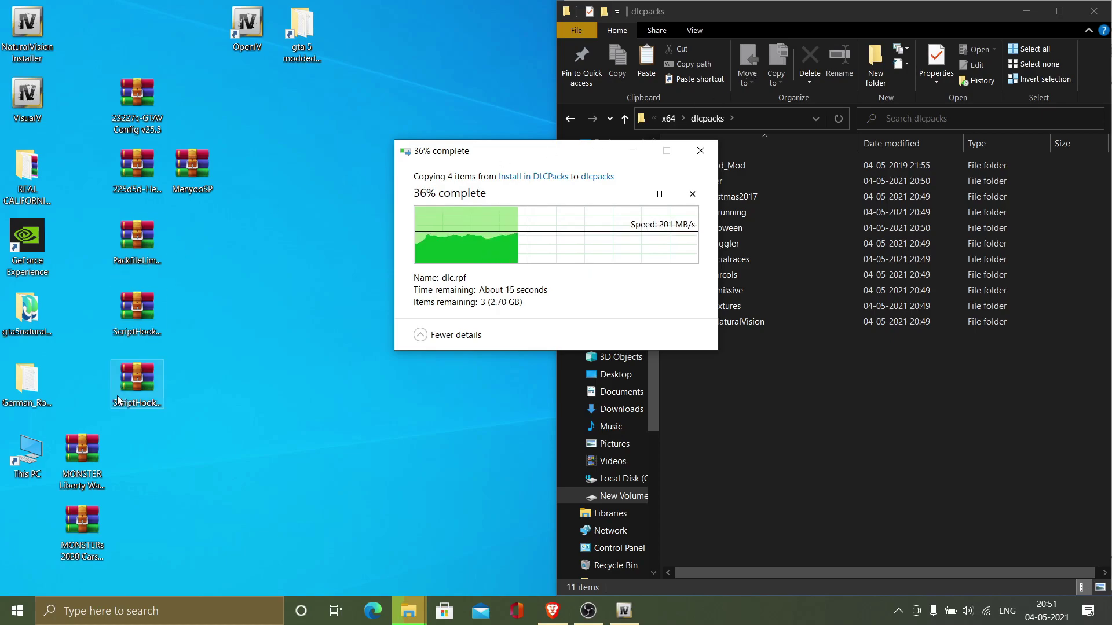
Copy the rca folder from REAL CALIFORNIA STRUCTURE into the dlcpacks folder, and minimize the source window.
{"action": "double_click", "coordinate": [27, 193]}
{"action": "left_click_drag", "start_coordinate": [188, 223], "coordinate": [865, 429]}
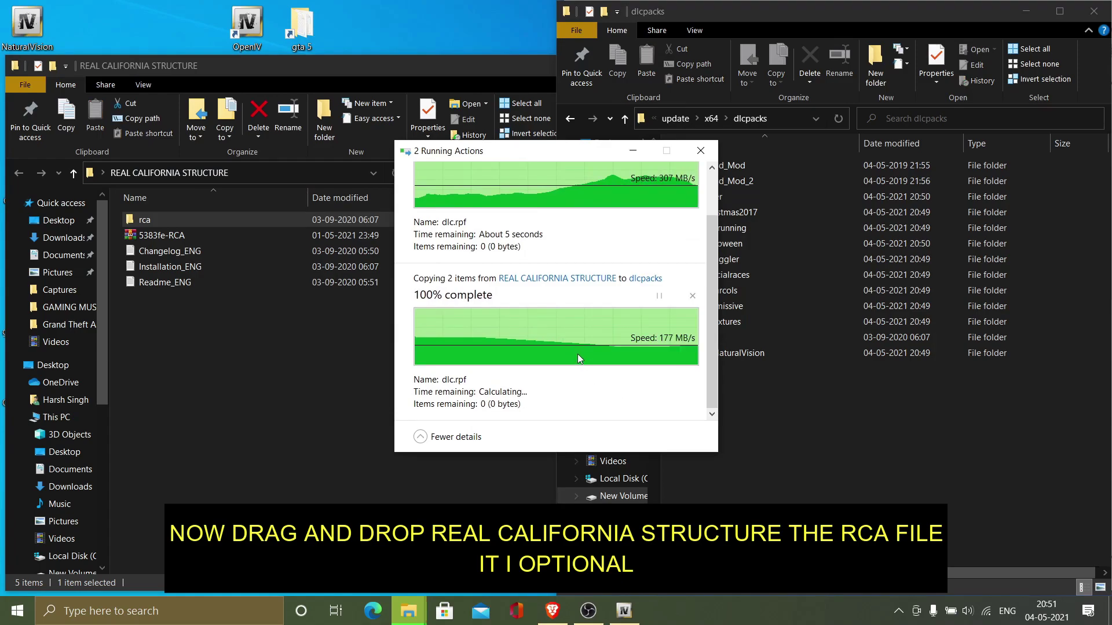
{"action": "left_click_drag", "start_coordinate": [494, 73], "coordinate": [459, 81]}
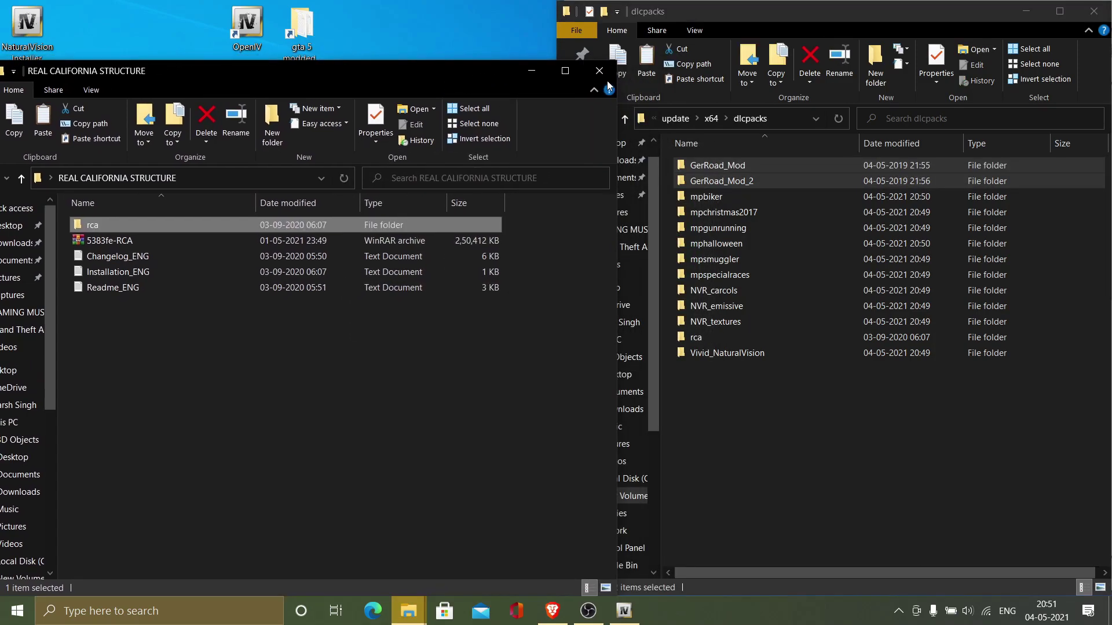
{"action": "left_click", "coordinate": [539, 76]}
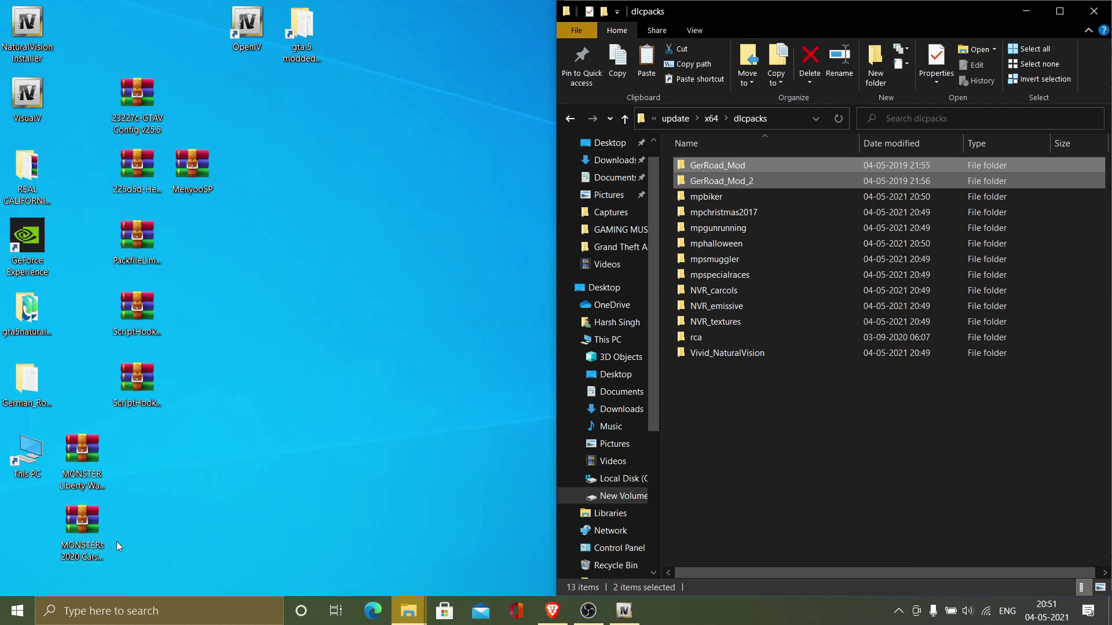
Extract the MONSTER Liberty Walk and MONSTERs 2020 Cars archives on the desktop, each to a separate folder.
{"action": "left_click_drag", "start_coordinate": [139, 549], "coordinate": [62, 460]}
{"action": "right_click", "coordinate": [63, 460]}
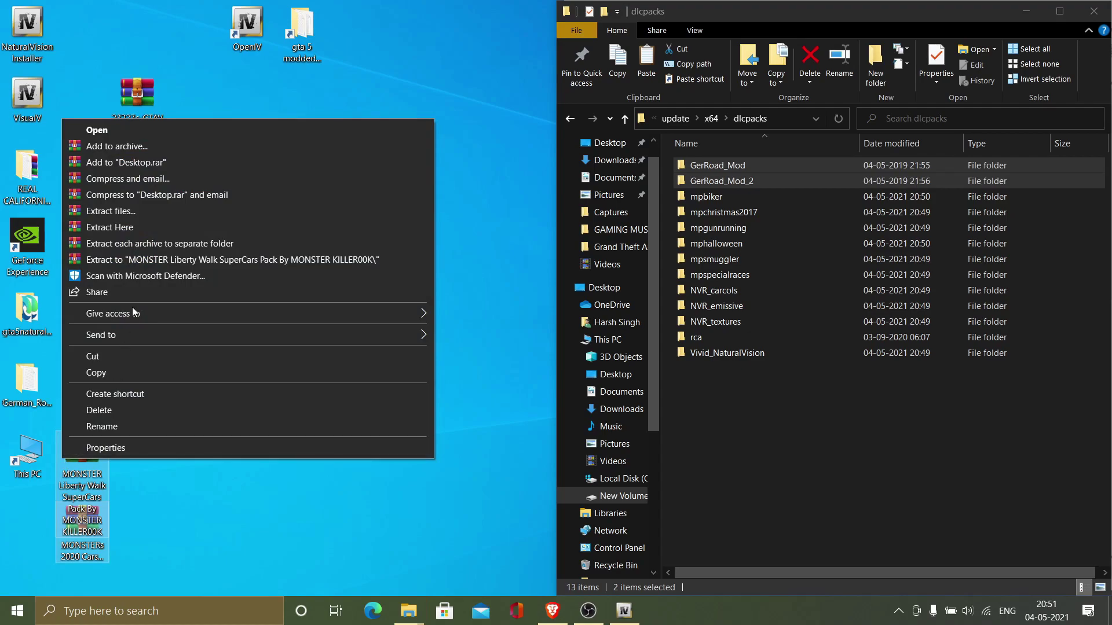
{"action": "left_click", "coordinate": [150, 244]}
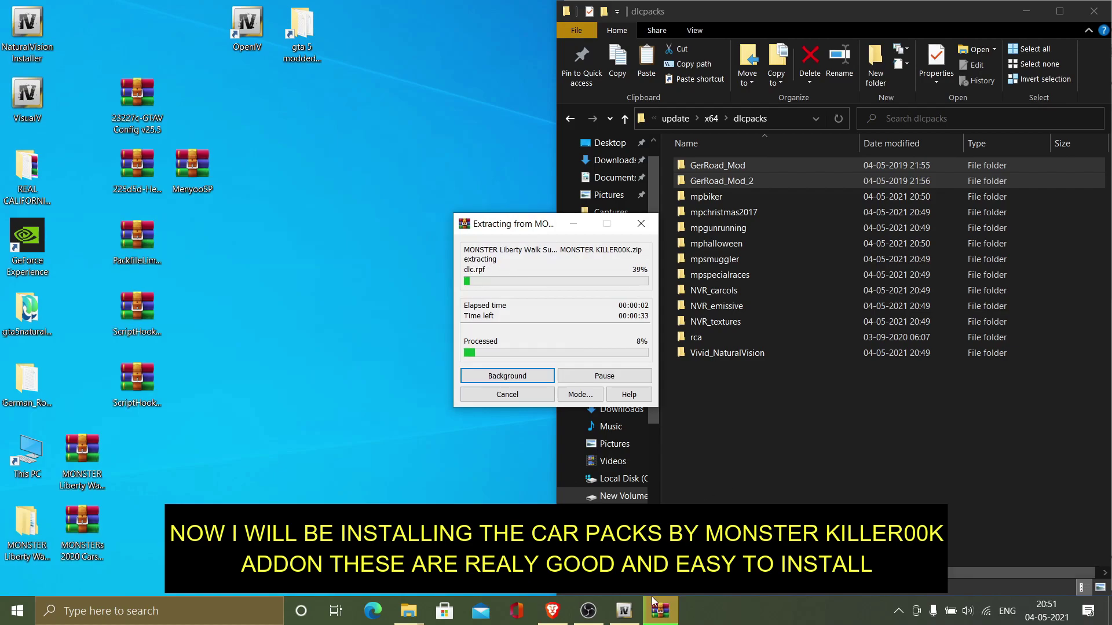
Switch to OpenIV and open mods > update > update.rpf > common > data.
{"action": "left_click", "coordinate": [624, 611]}
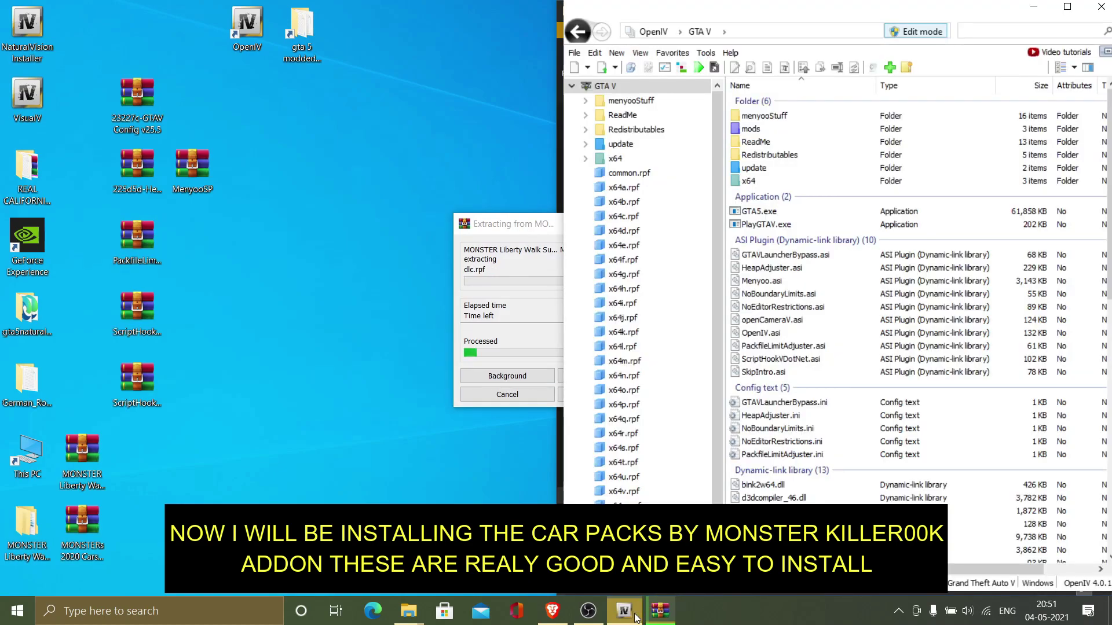
{"action": "double_click", "coordinate": [819, 130]}
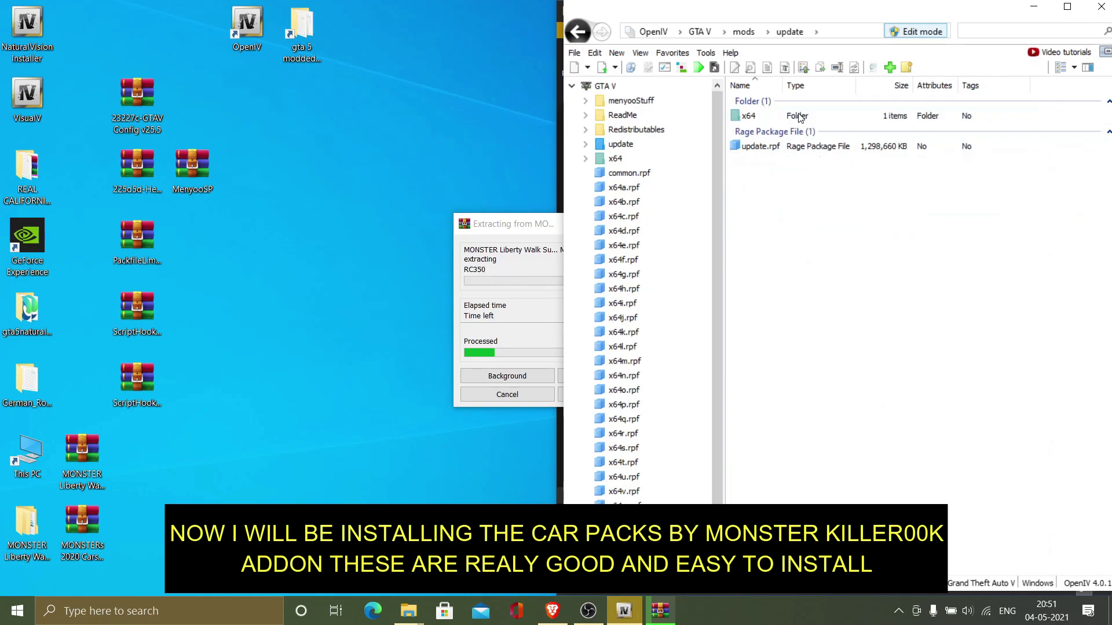
{"action": "double_click", "coordinate": [800, 116]}
{"action": "double_click", "coordinate": [803, 147]}
{"action": "double_click", "coordinate": [801, 116]}
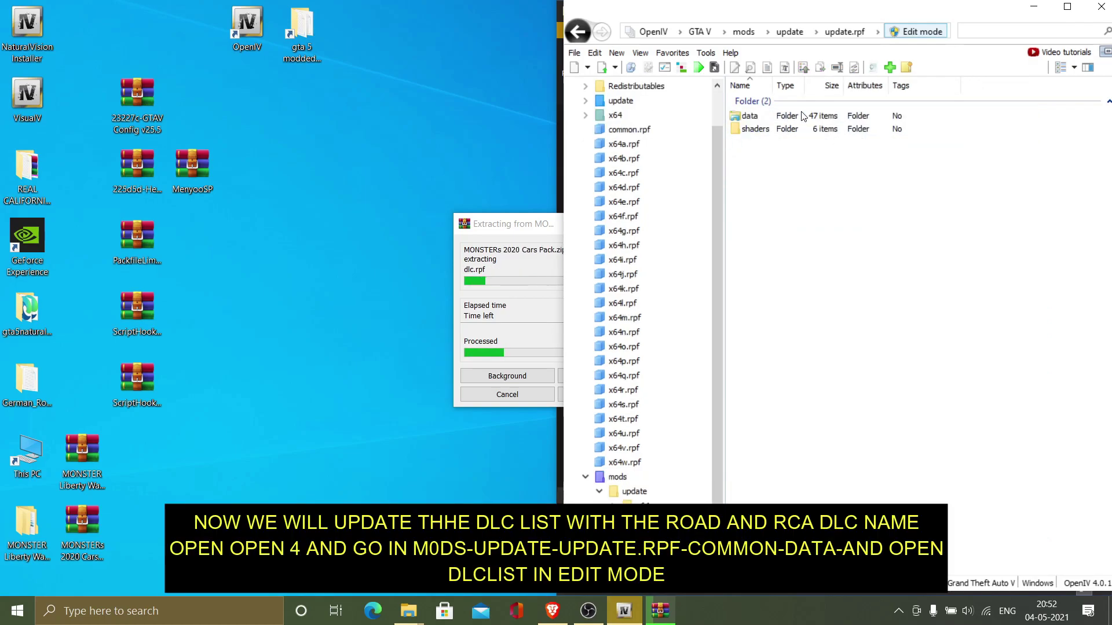
{"action": "double_click", "coordinate": [802, 115]}
Open dlclist.xml for editing and add an empty line after the NVR_emissive entry.
{"action": "scroll", "coordinate": [812, 146], "scroll_direction": "down", "scroll_amount": 5}
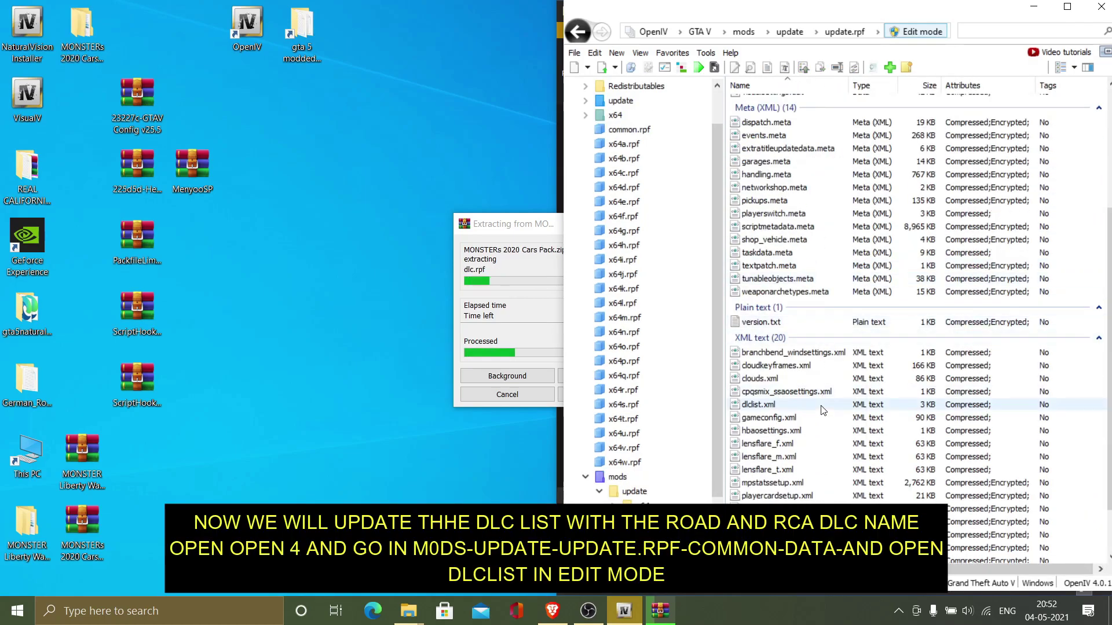
{"action": "left_click", "coordinate": [814, 405]}
{"action": "right_click", "coordinate": [813, 406]}
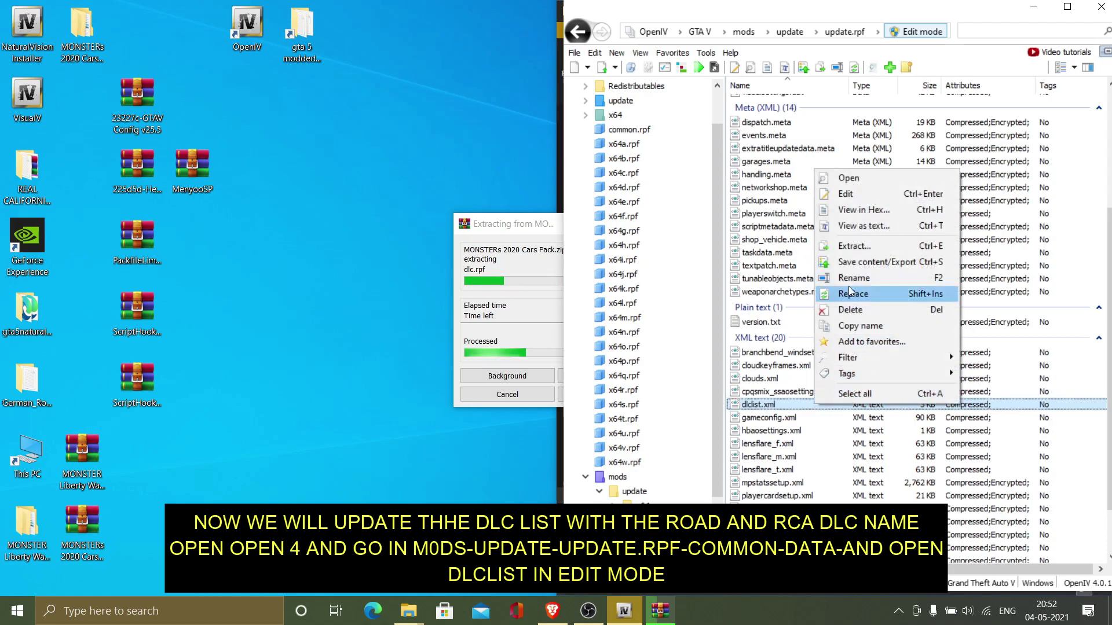
{"action": "left_click", "coordinate": [851, 188]}
{"action": "scroll", "coordinate": [834, 334], "scroll_direction": "down", "scroll_amount": 15}
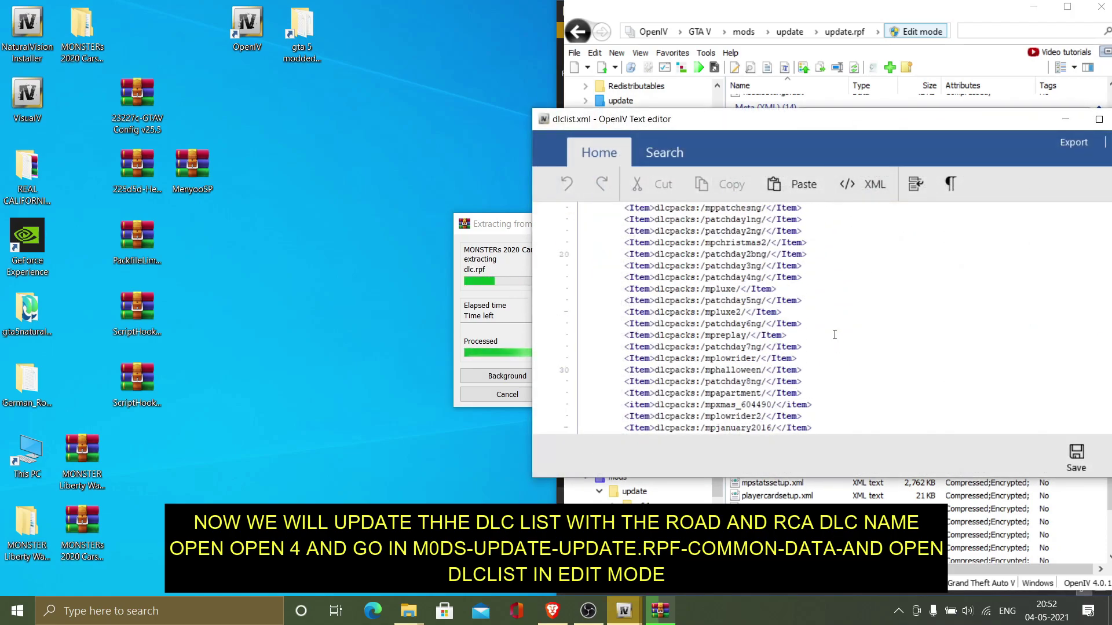
{"action": "left_click", "coordinate": [831, 395]}
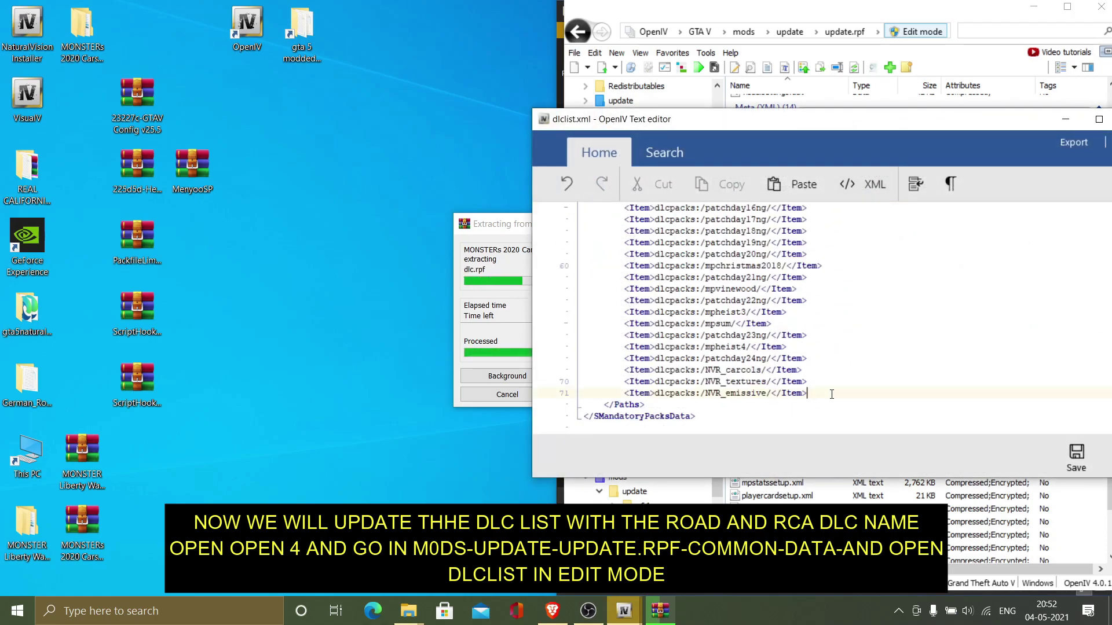
{"action": "key", "text": "Return"}
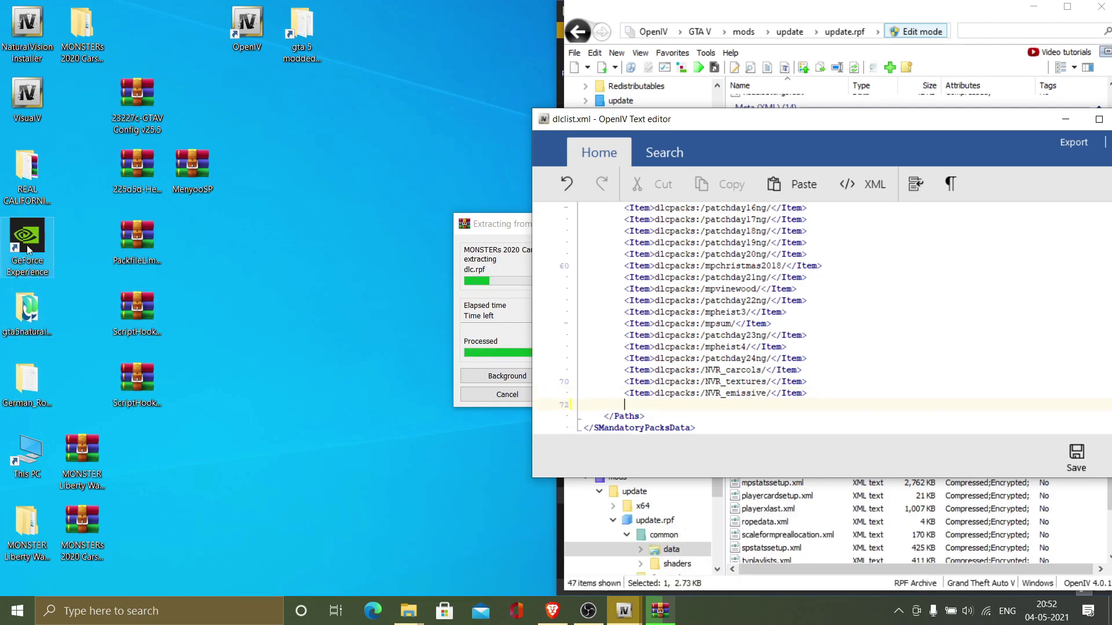
Open the README in the German_Roads_Mods_1_0 folder, copy its GerRoad_Mod and GerRoad_Mod_2 item lines, and close the README.
{"action": "double_click", "coordinate": [27, 382]}
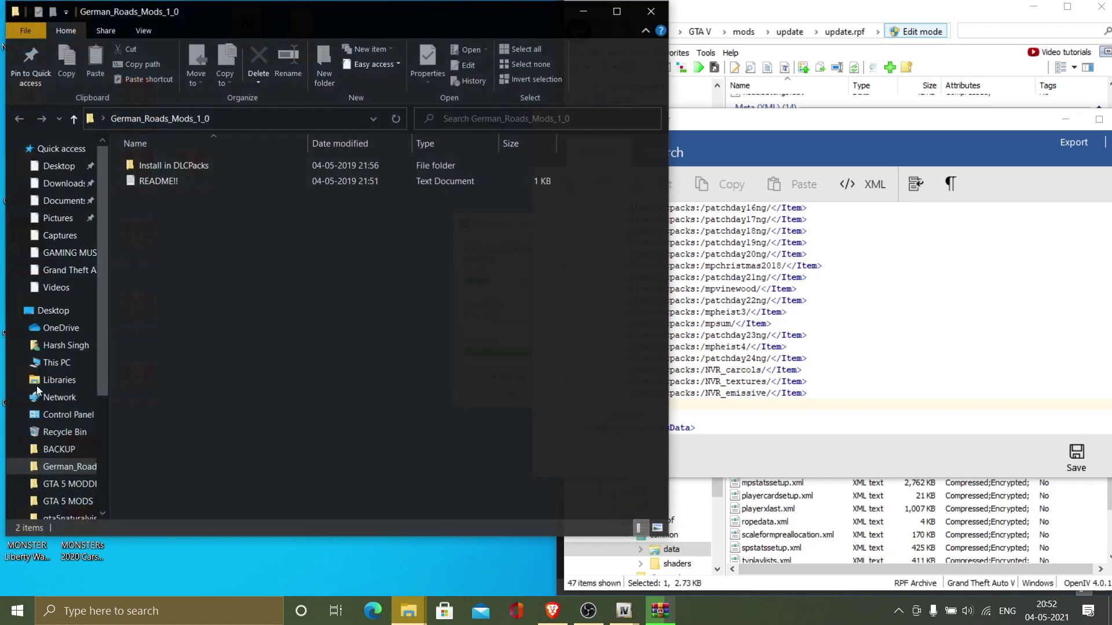
{"action": "double_click", "coordinate": [169, 181]}
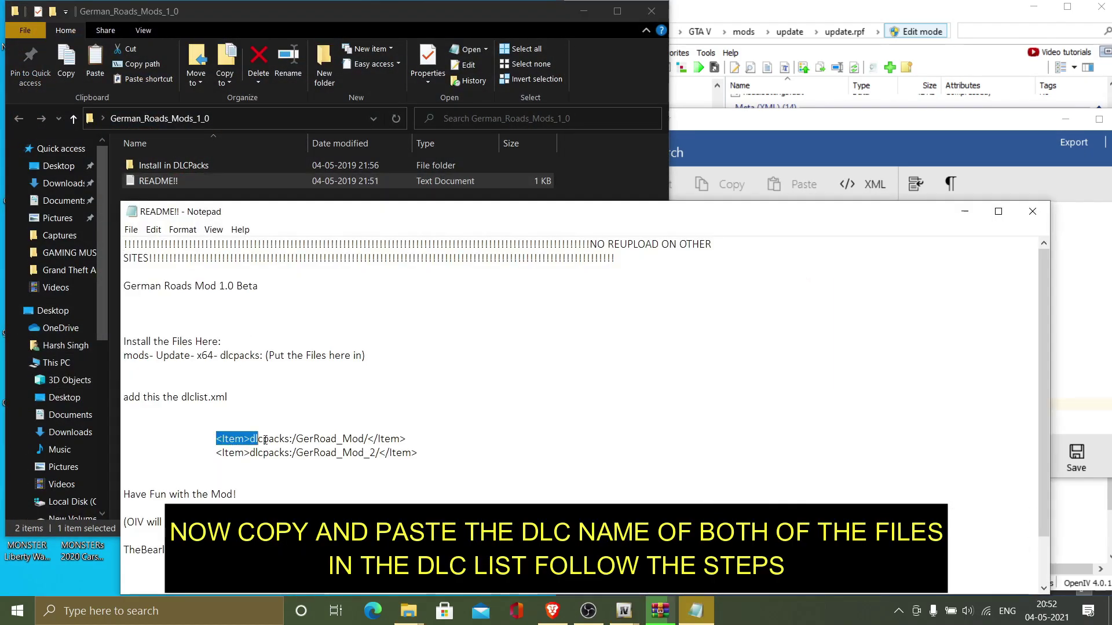
{"action": "left_click_drag", "start_coordinate": [260, 440], "coordinate": [397, 475]}
{"action": "right_click", "coordinate": [397, 454]}
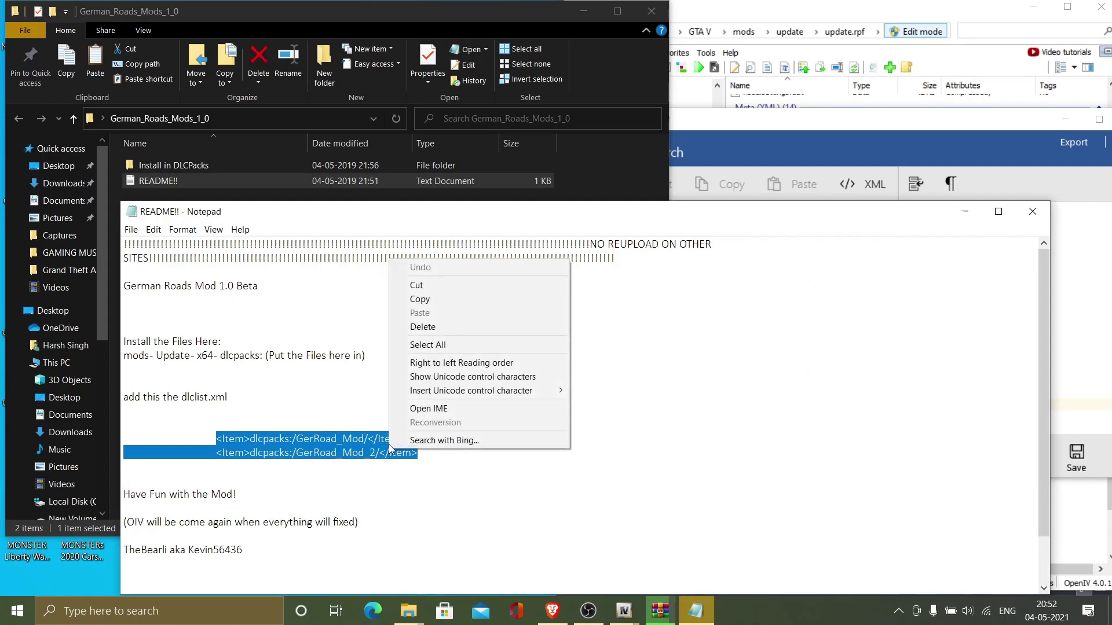
{"action": "left_click", "coordinate": [167, 427]}
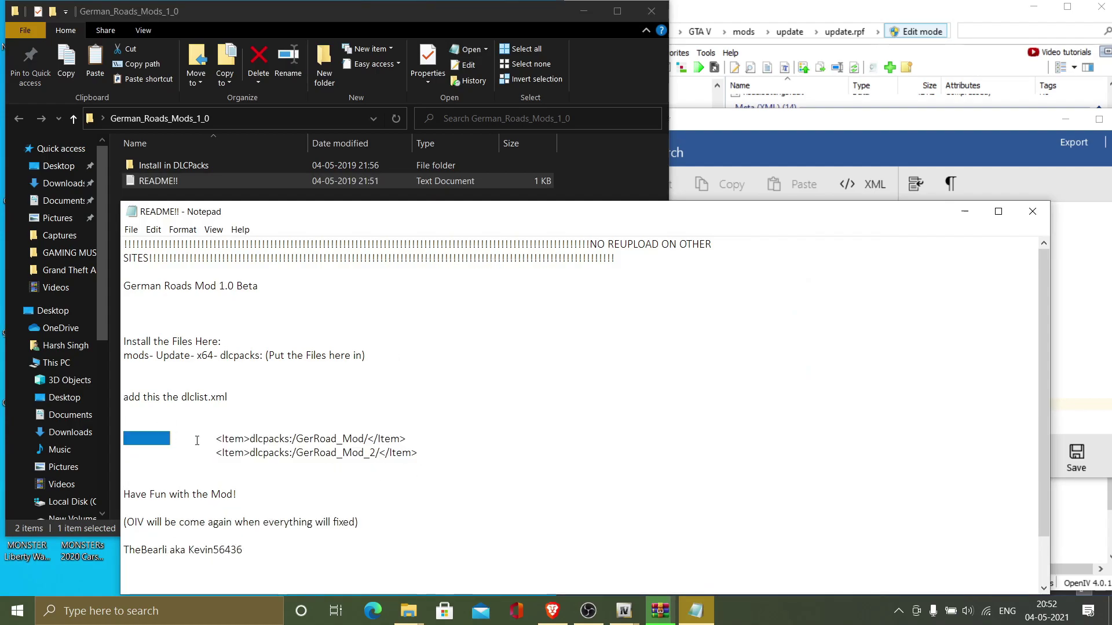
{"action": "left_click_drag", "start_coordinate": [191, 439], "coordinate": [387, 463]}
{"action": "right_click", "coordinate": [373, 451]}
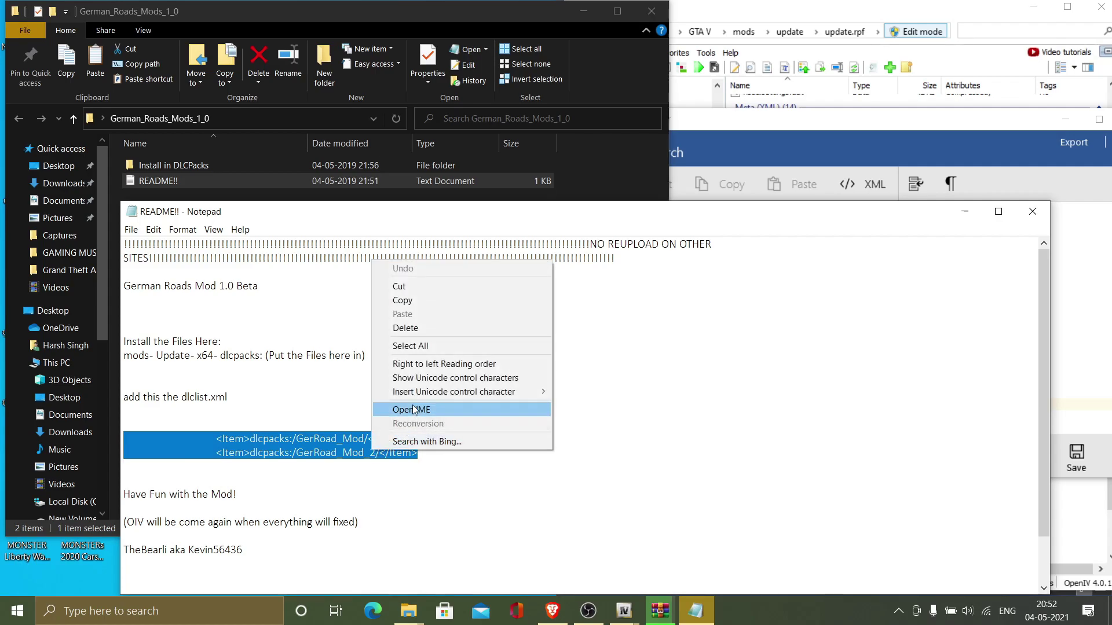
{"action": "left_click", "coordinate": [434, 300]}
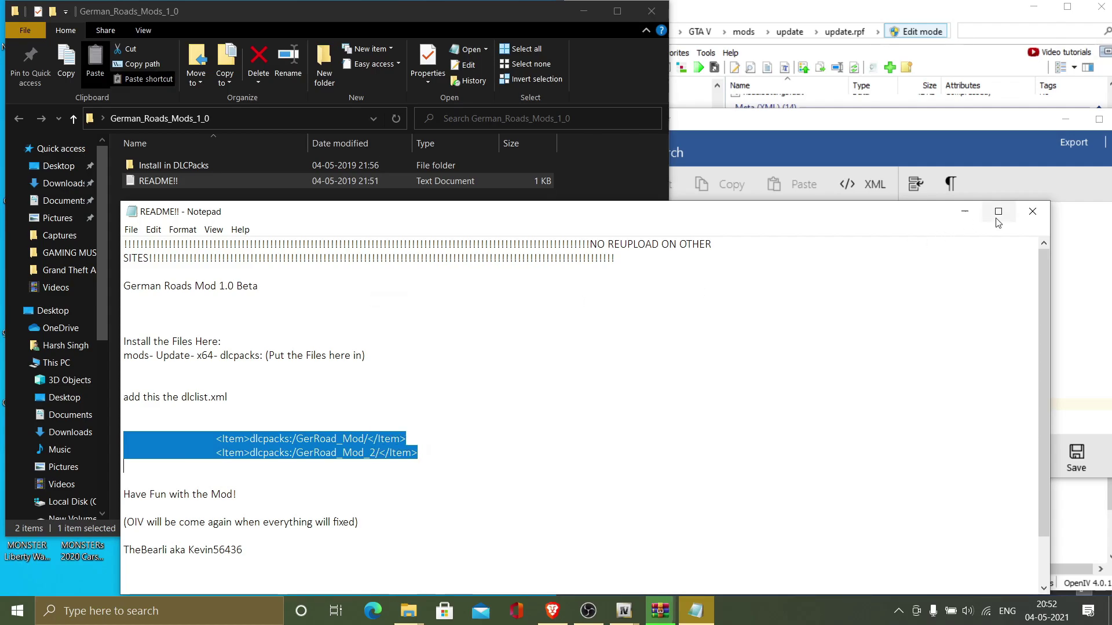
{"action": "left_click", "coordinate": [1033, 211]}
Paste the GerRoad_Mod and GerRoad_Mod_2 lines below NVR_emissive in dlclist.xml, align them, add an empty line, and close the German roads folder.
{"action": "left_click", "coordinate": [710, 408]}
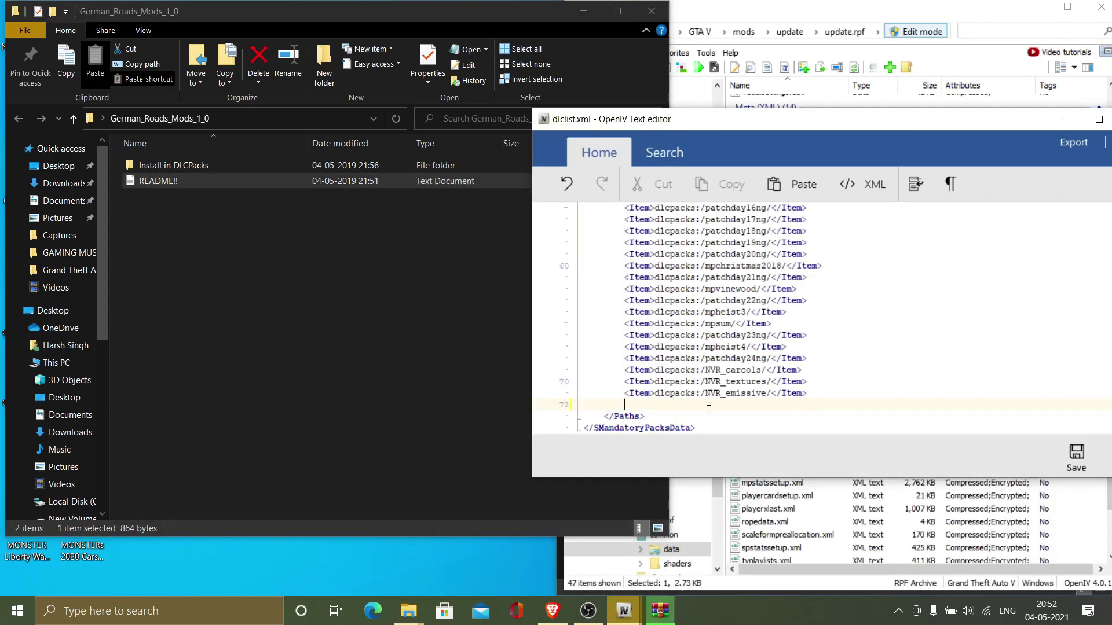
{"action": "key", "text": "ctrl+v"}
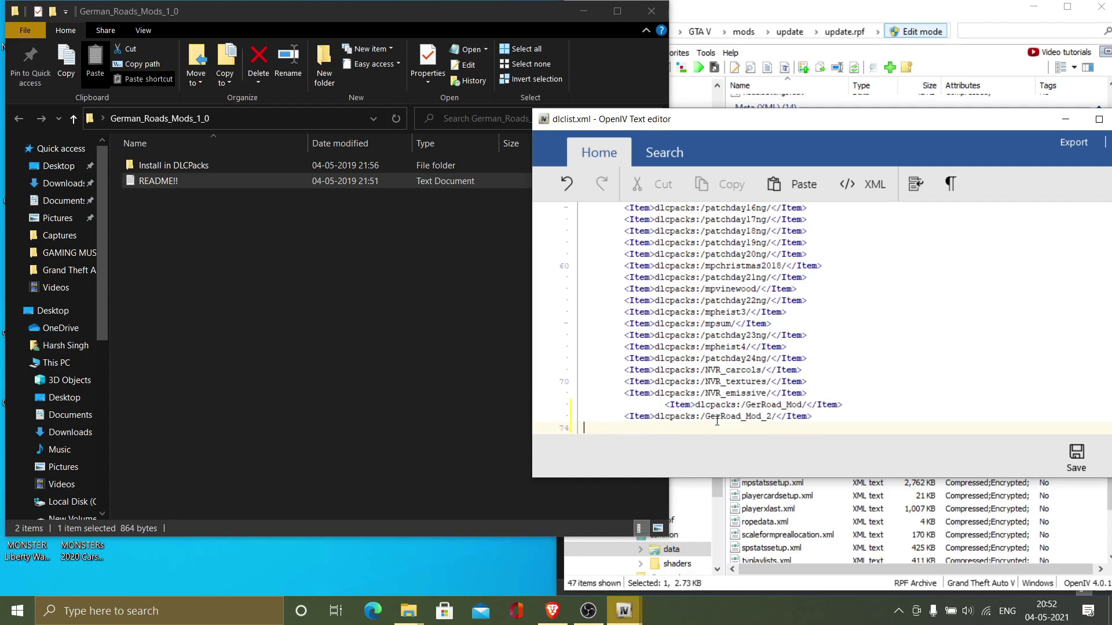
{"action": "scroll", "coordinate": [793, 402], "scroll_direction": "down", "scroll_amount": 1}
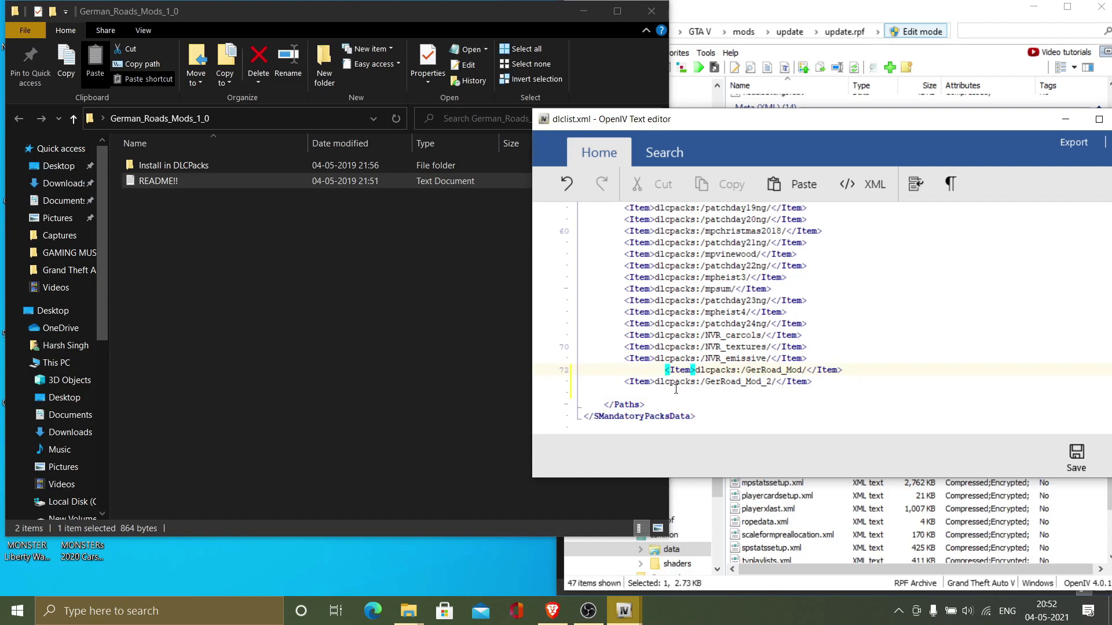
{"action": "key", "text": "BackSpace"}
{"action": "key", "text": "BackSpace"}
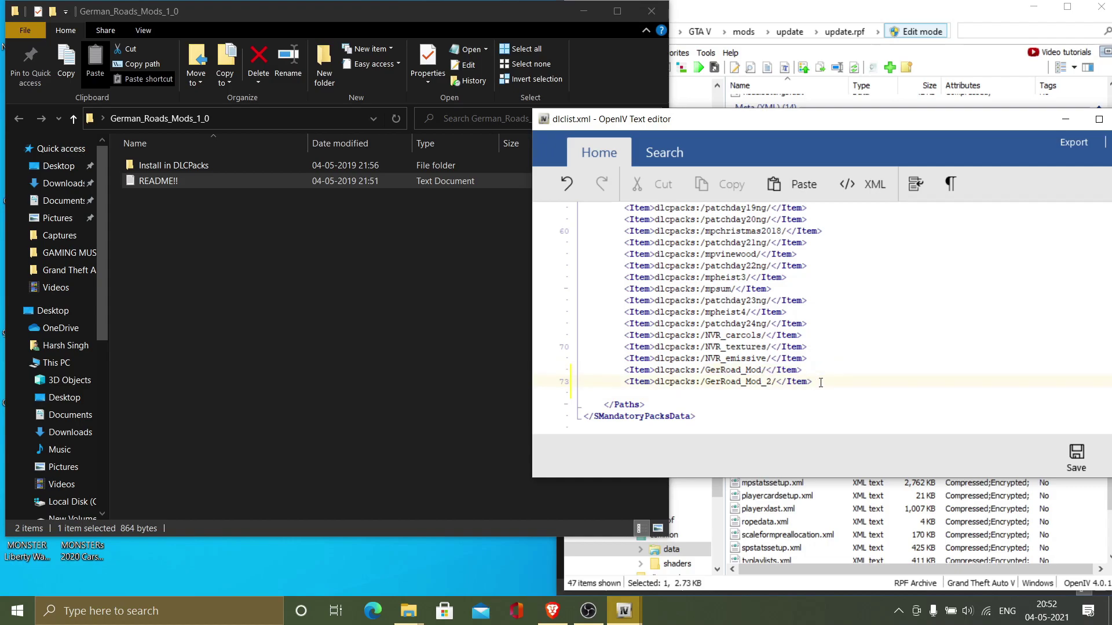
{"action": "key", "text": "Return"}
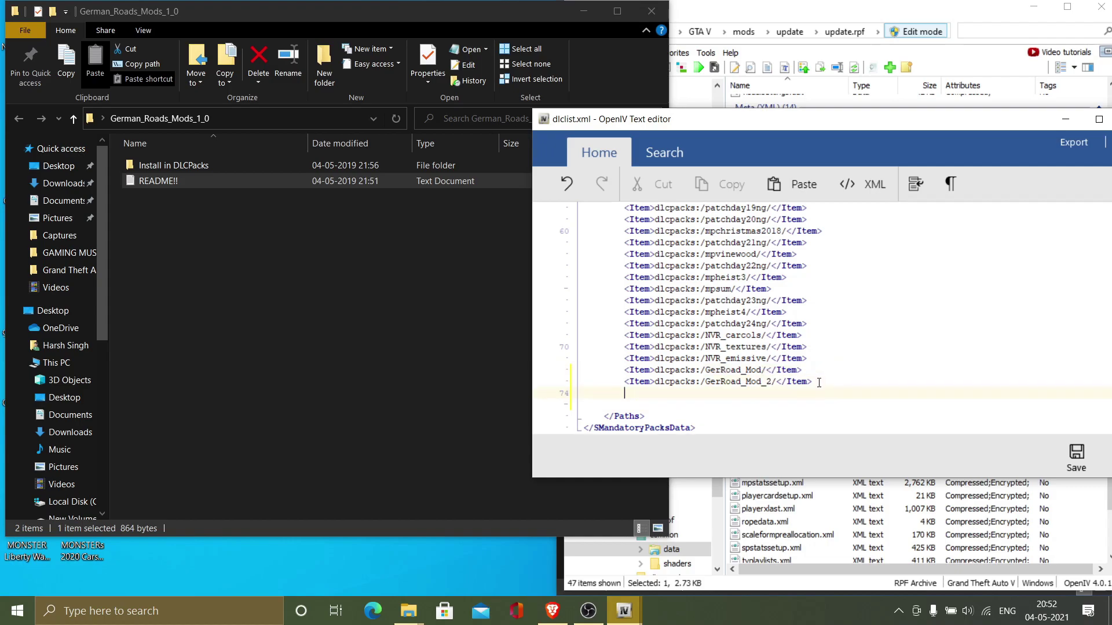
{"action": "left_click", "coordinate": [651, 11]}
Copy the line <Item>dlcpacks:/rca/</Item> from Installation_ENG in the REAL CALIFORNIA STRUCTURE folder, and close the text file.
{"action": "double_click", "coordinate": [29, 173]}
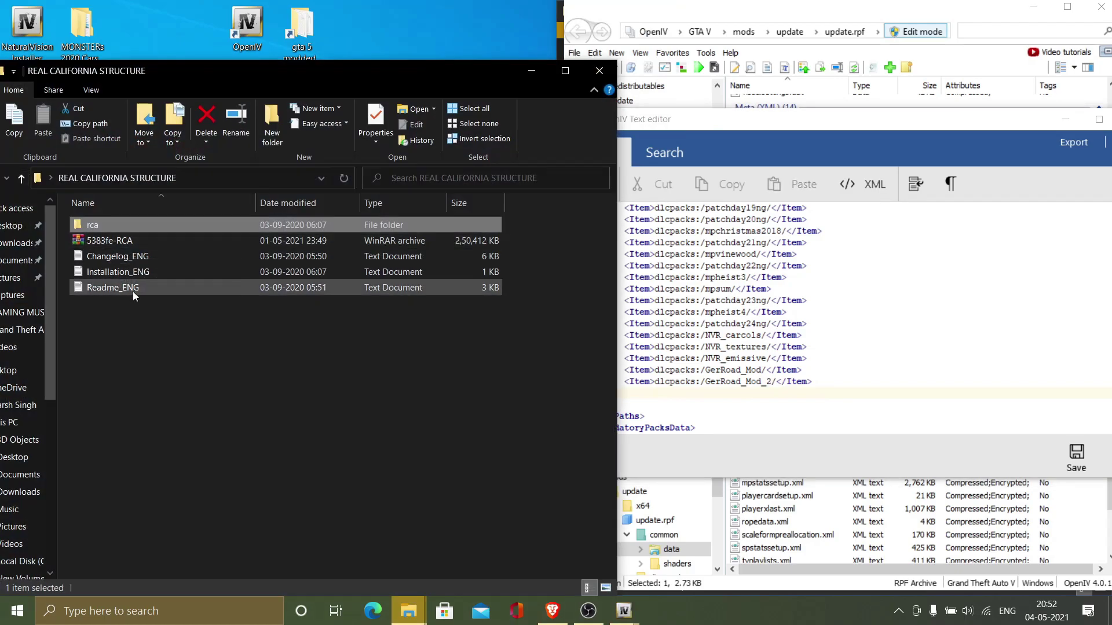
{"action": "double_click", "coordinate": [133, 274]}
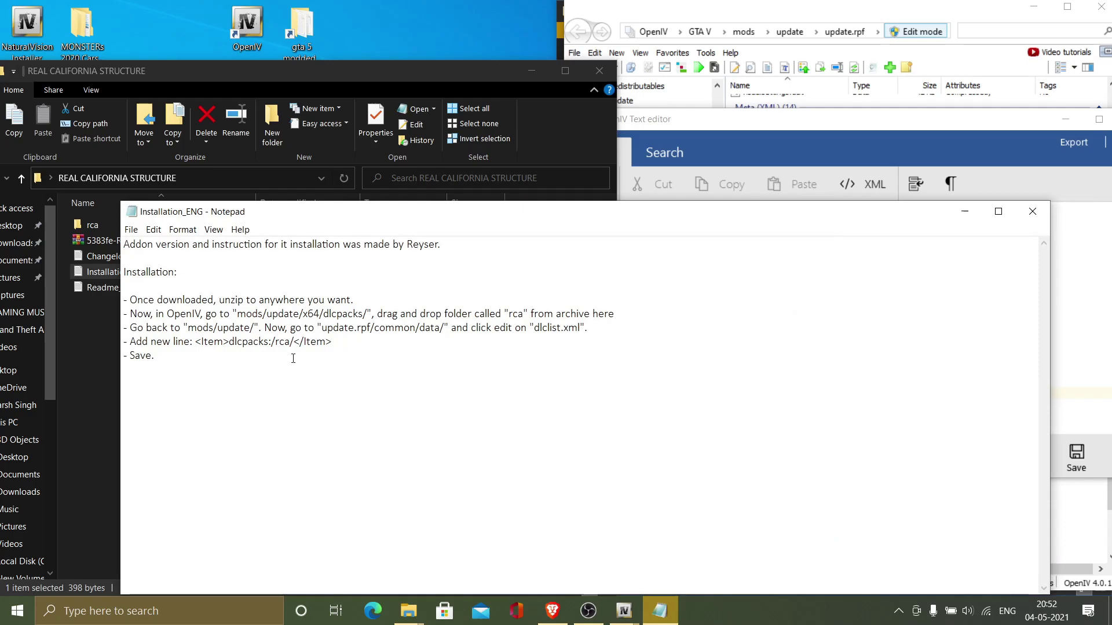
{"action": "left_click_drag", "start_coordinate": [334, 341], "coordinate": [158, 339]}
{"action": "right_click", "coordinate": [196, 346]}
{"action": "left_click", "coordinate": [246, 384]}
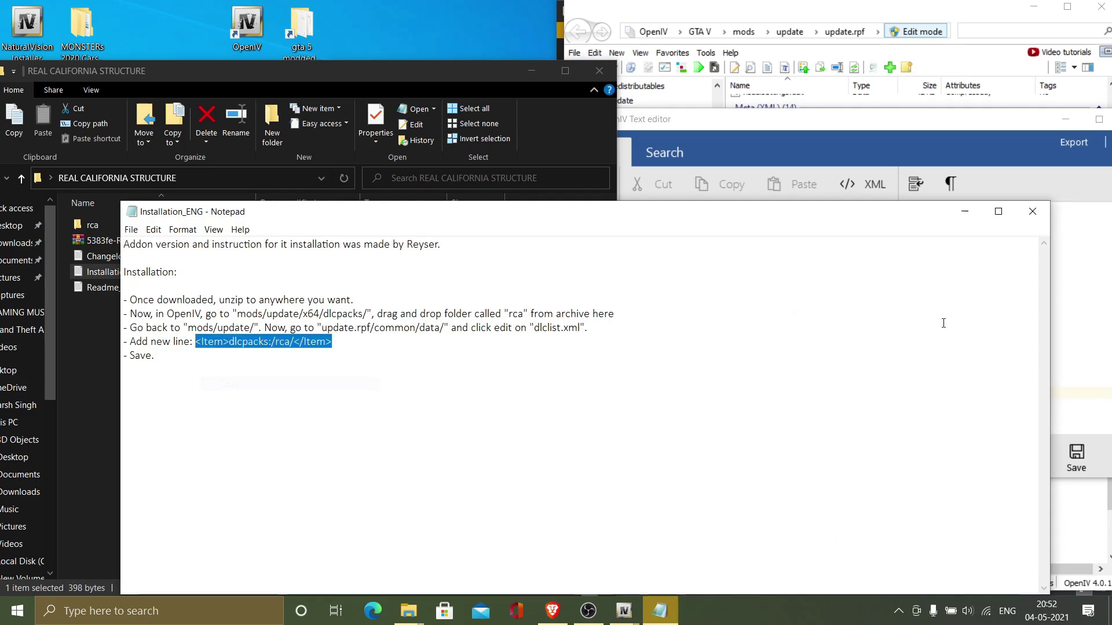
{"action": "left_click", "coordinate": [1032, 212]}
Add the rca item line below GerRoad_Mod_2 in dlclist.xml, close the REAL CALIFORNIA STRUCTURE folder, and save the file.
{"action": "left_click", "coordinate": [807, 396]}
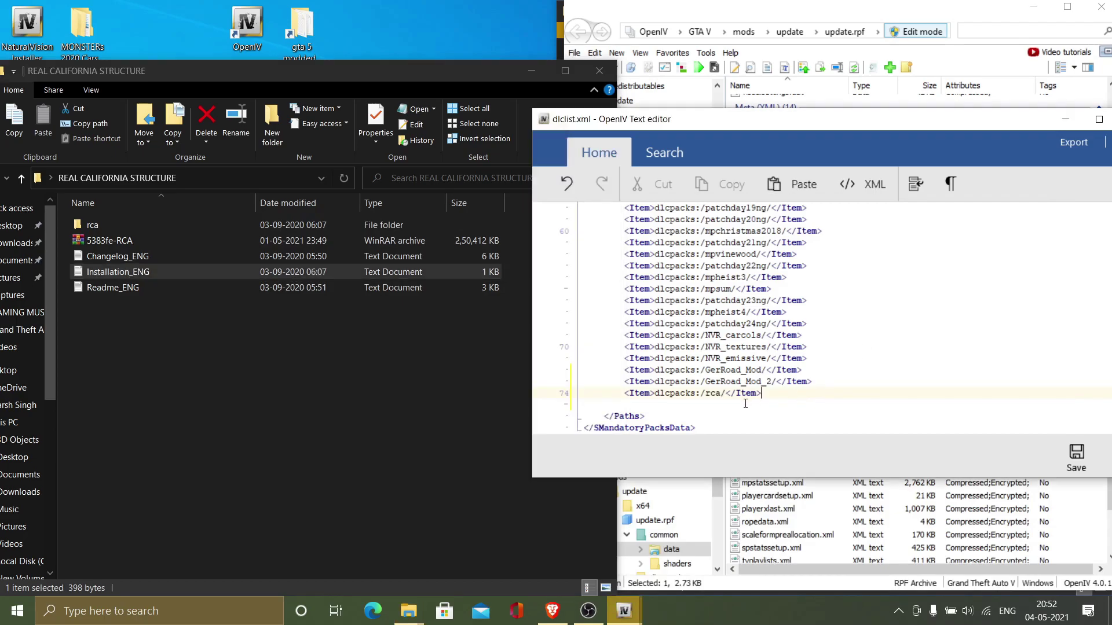
{"action": "left_click", "coordinate": [600, 71]}
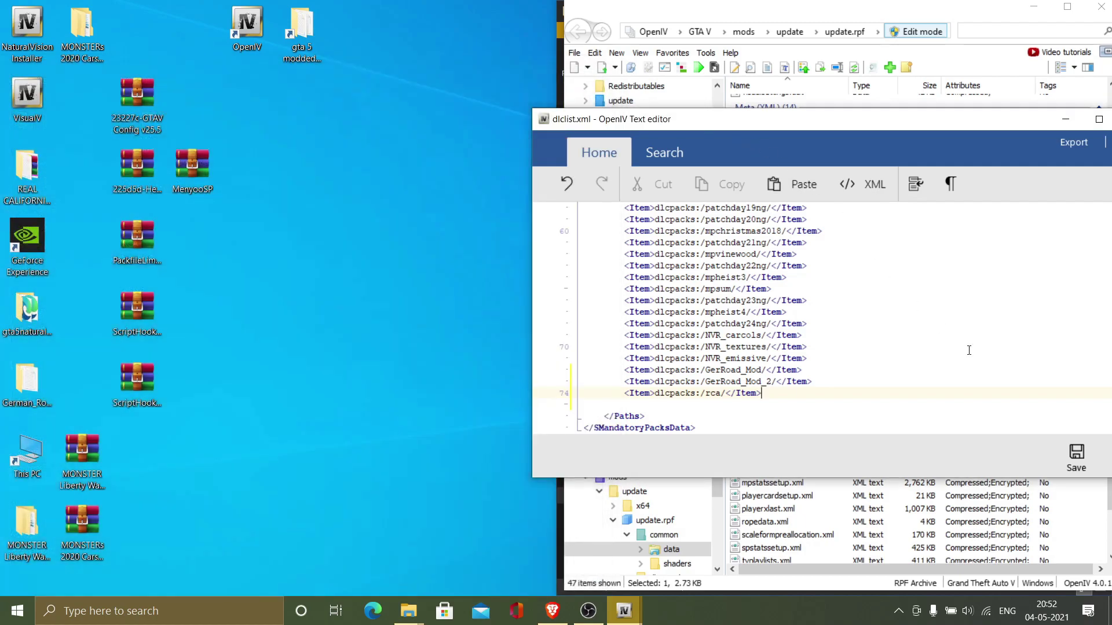
{"action": "left_click", "coordinate": [1068, 453]}
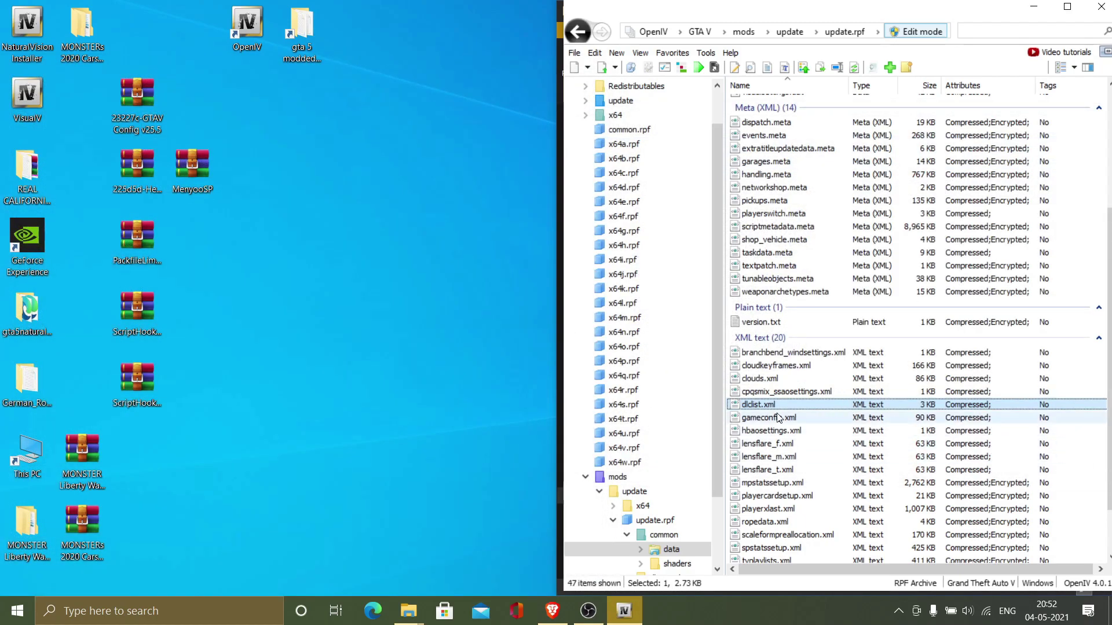
Minimize OpenIV and copy all car folders from the dlcpacks folder of MONSTERs 2020 Cars Pack into the mods dlcpacks folder.
{"action": "left_click_drag", "start_coordinate": [952, 19], "coordinate": [843, 102]}
{"action": "left_click", "coordinate": [818, 92]}
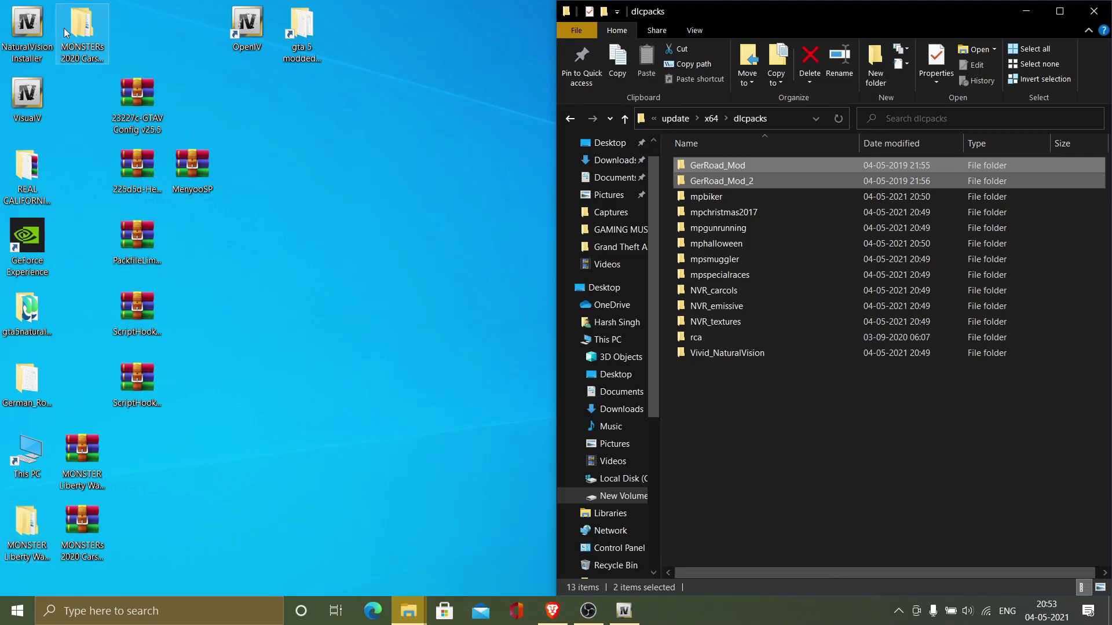
{"action": "left_click", "coordinate": [80, 36]}
{"action": "double_click", "coordinate": [81, 36]}
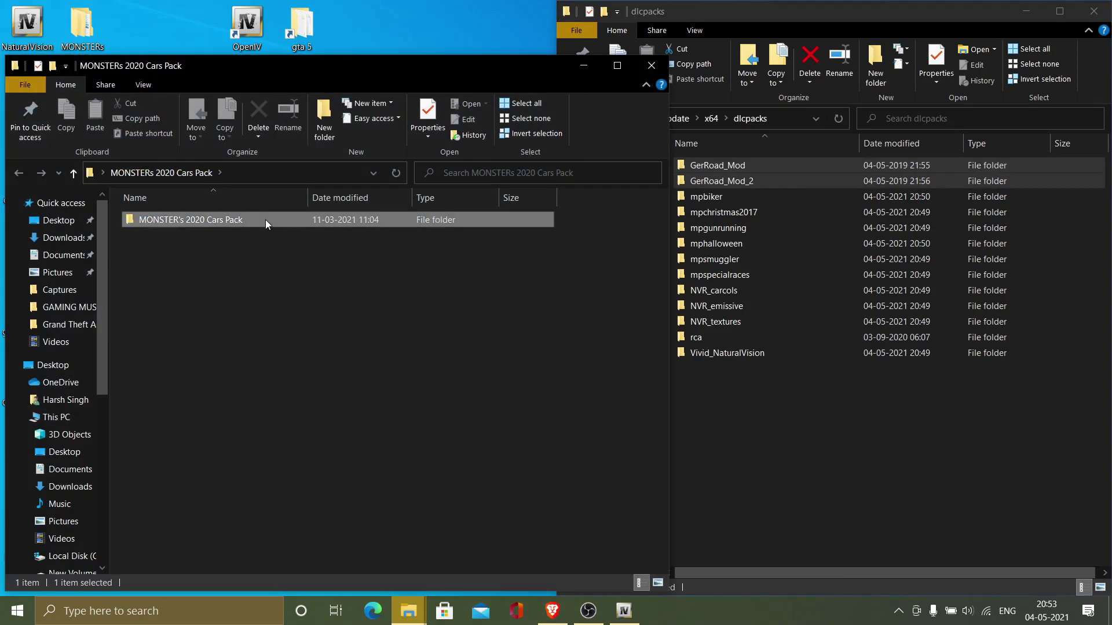
{"action": "double_click", "coordinate": [265, 220]}
{"action": "double_click", "coordinate": [266, 220]}
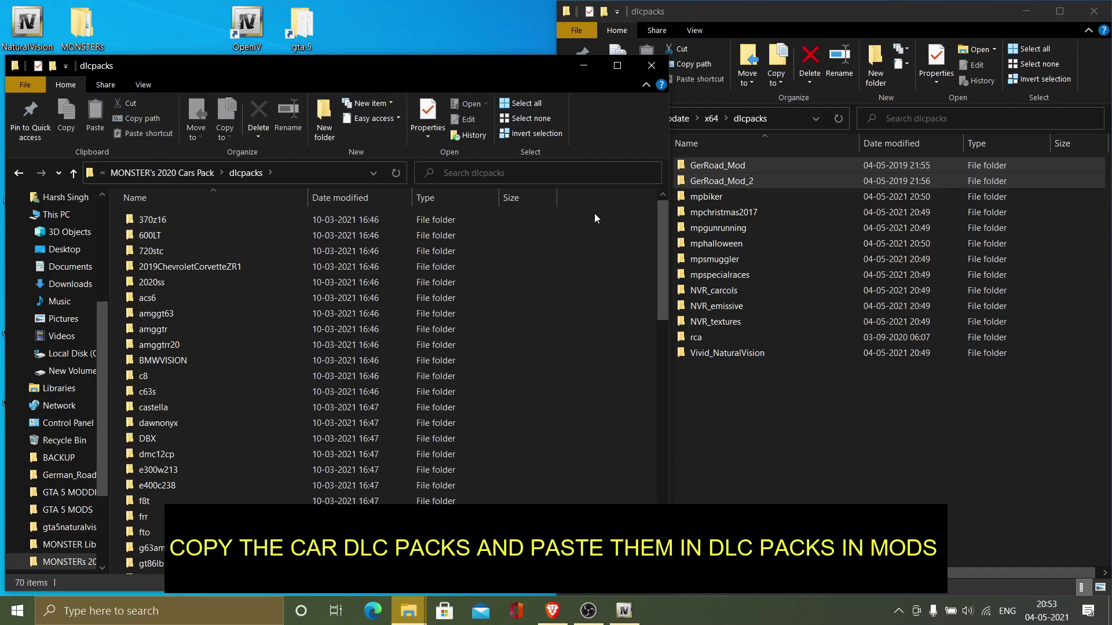
{"action": "left_click_drag", "start_coordinate": [559, 256], "coordinate": [118, 579]}
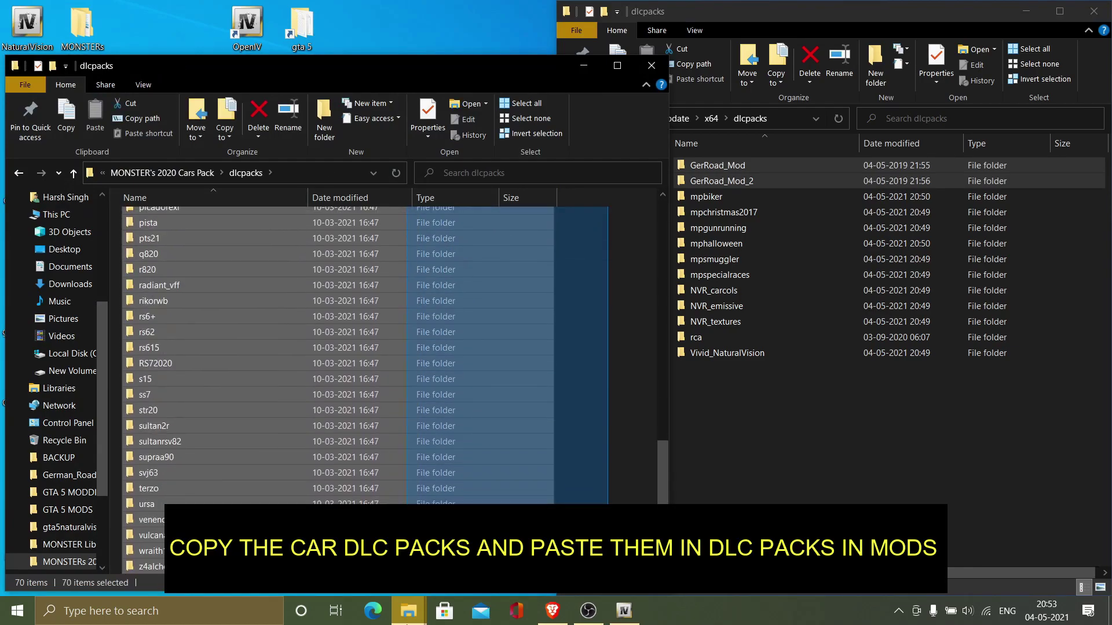
{"action": "left_click_drag", "start_coordinate": [325, 443], "coordinate": [783, 454]}
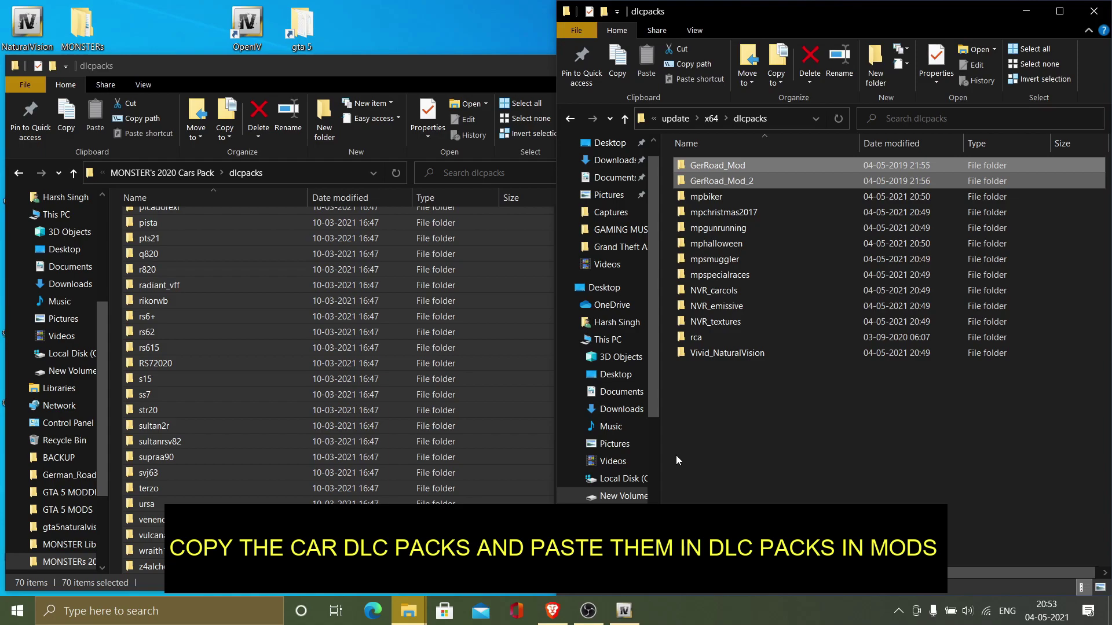
Go back to the MONSTER's 2020 Cars Pack folder, copy all item lines from its dlclist text document, and close the document.
{"action": "left_click", "coordinate": [304, 287]}
{"action": "key", "text": "alt+Left"}
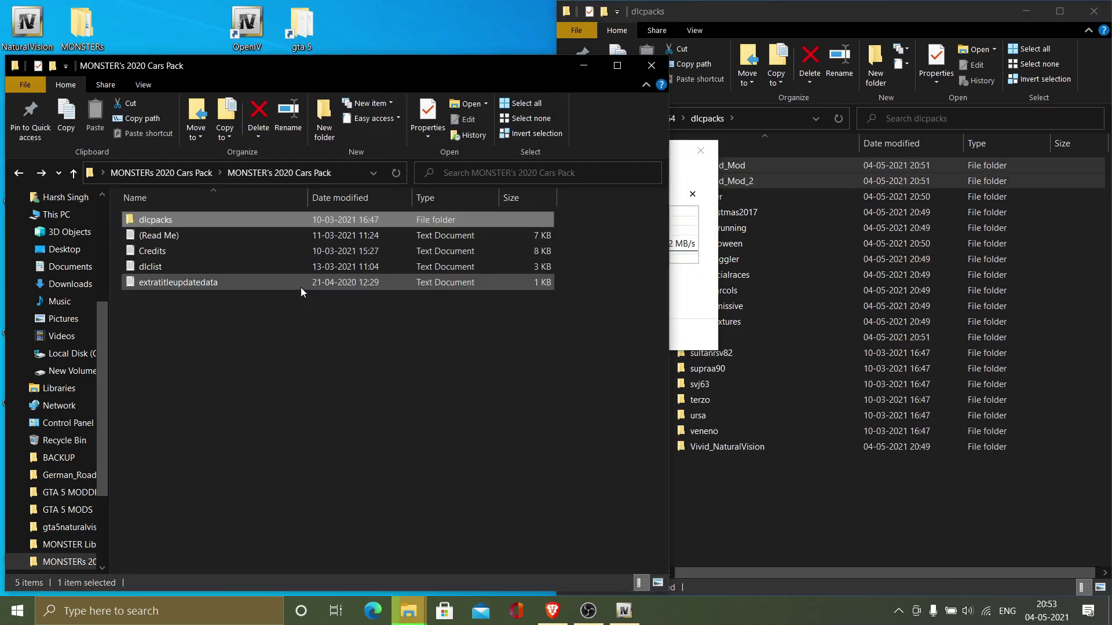
{"action": "double_click", "coordinate": [276, 267]}
{"action": "left_click_drag", "start_coordinate": [216, 246], "coordinate": [637, 623]}
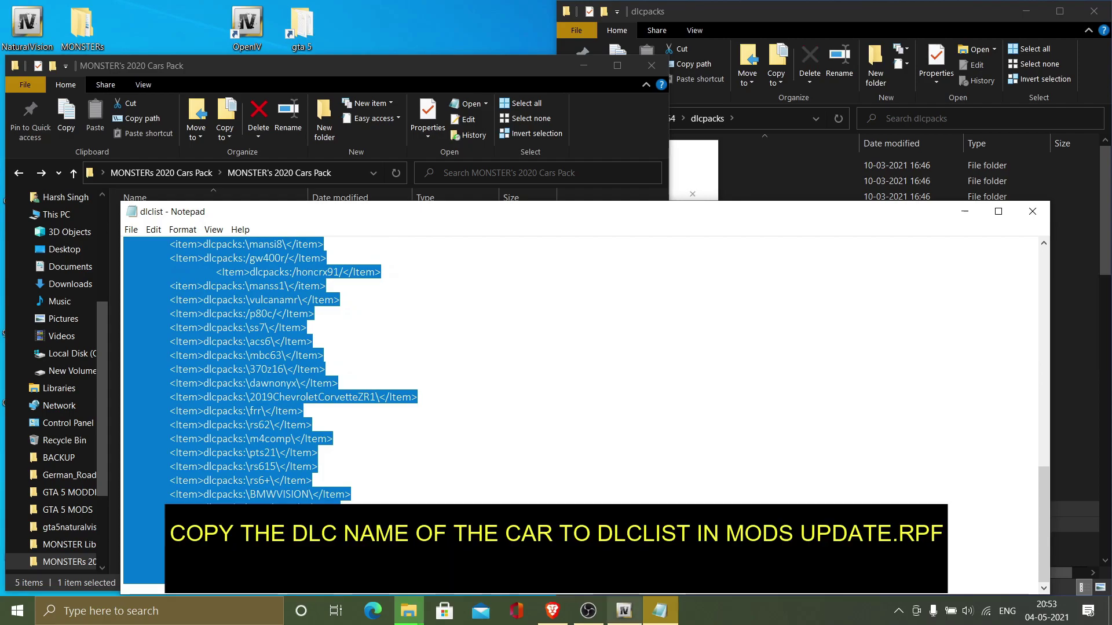
{"action": "right_click", "coordinate": [253, 365]}
{"action": "left_click", "coordinate": [282, 403]}
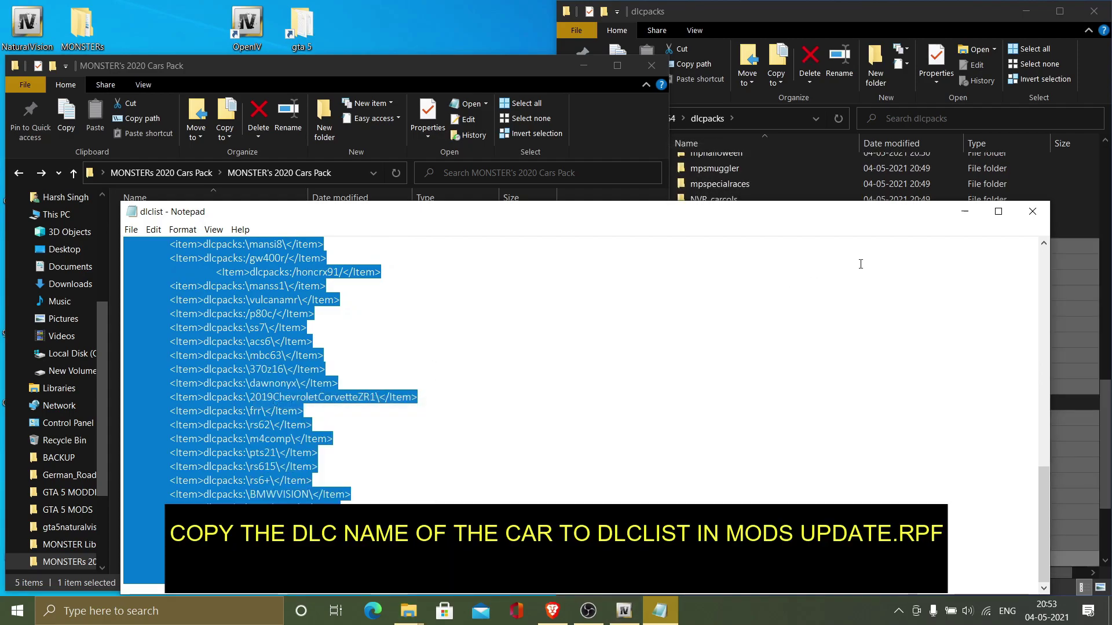
{"action": "left_click", "coordinate": [1032, 211]}
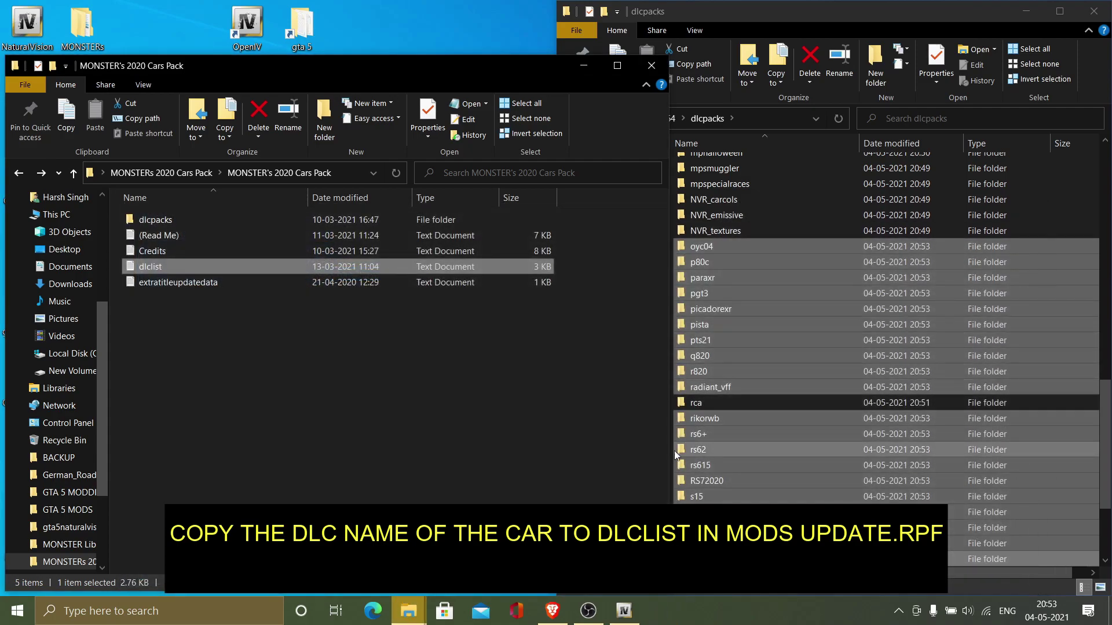
Switch to OpenIV, open dlclist.xml for editing, and add an empty line below the rca entry.
{"action": "mouse_move", "coordinate": [550, 619]}
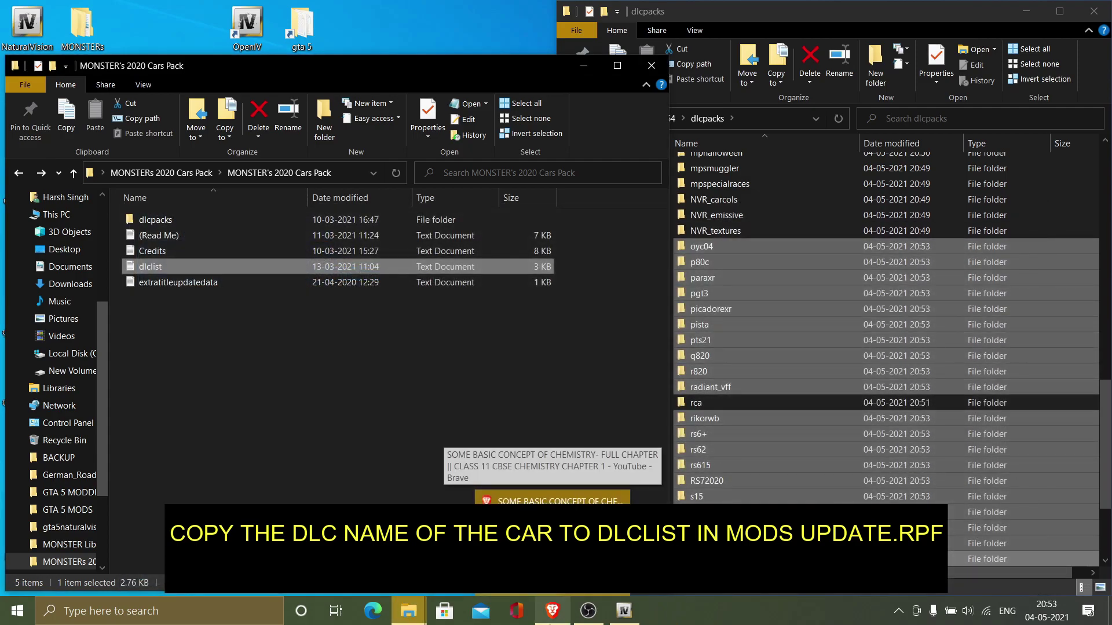
{"action": "left_click", "coordinate": [614, 609]}
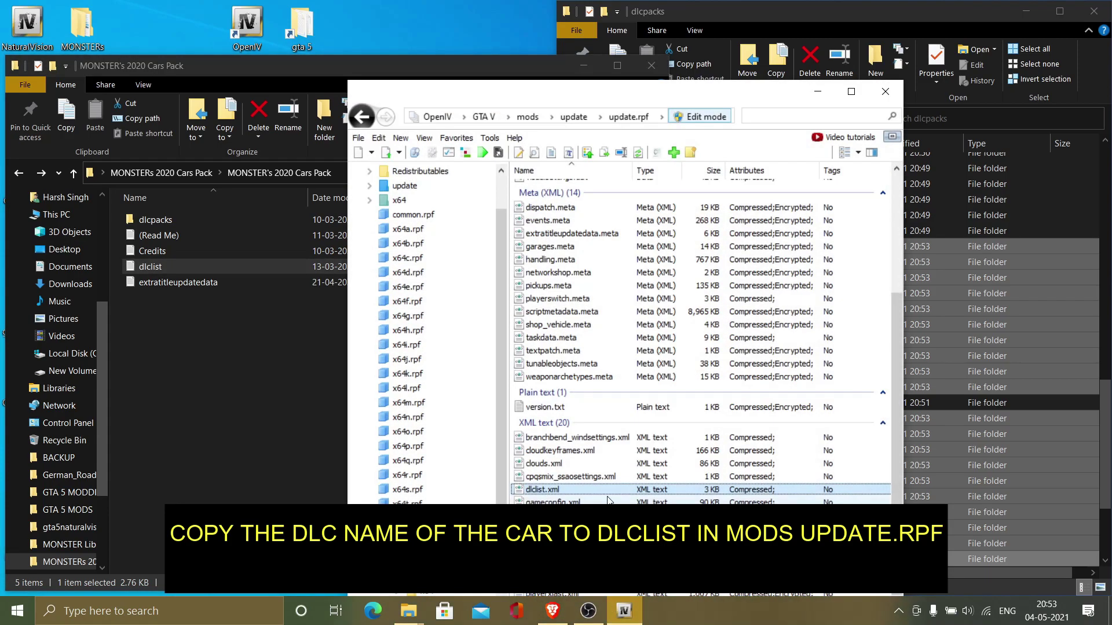
{"action": "right_click", "coordinate": [607, 490]}
{"action": "left_click", "coordinate": [643, 280]}
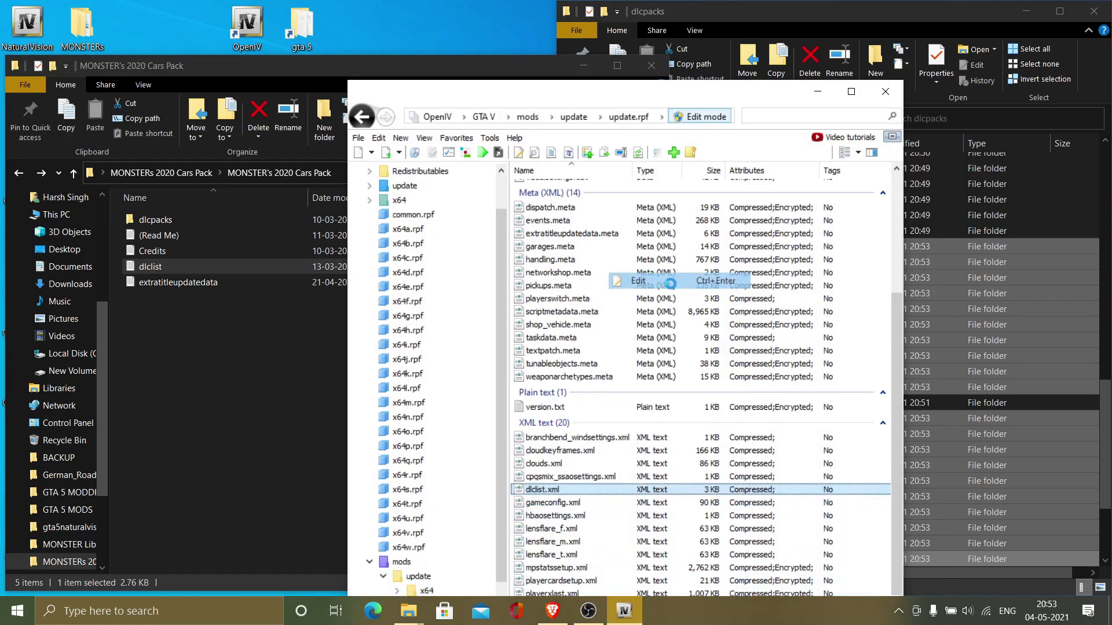
{"action": "scroll", "coordinate": [637, 472], "scroll_direction": "down", "scroll_amount": 15}
{"action": "scroll", "coordinate": [638, 473], "scroll_direction": "down", "scroll_amount": 4}
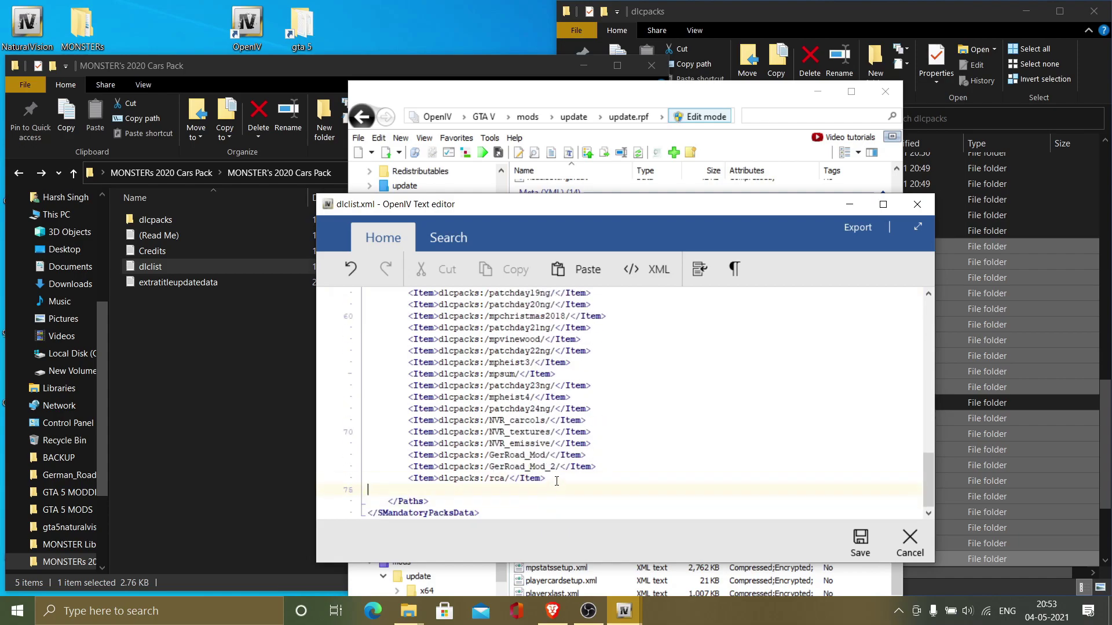
{"action": "key", "text": "Return"}
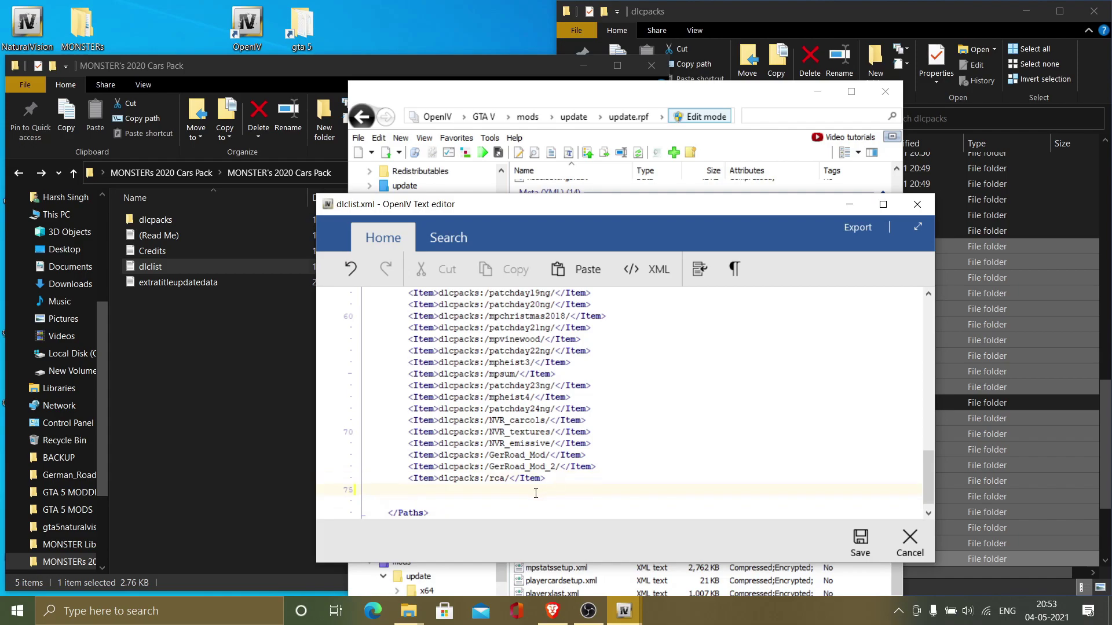
Paste the copied car pack item lines below the rca entry in dlclist.xml, and close the editor and the MONSTER's 2020 Cars Pack folder.
{"action": "right_click", "coordinate": [536, 492]}
{"action": "left_click", "coordinate": [570, 356]}
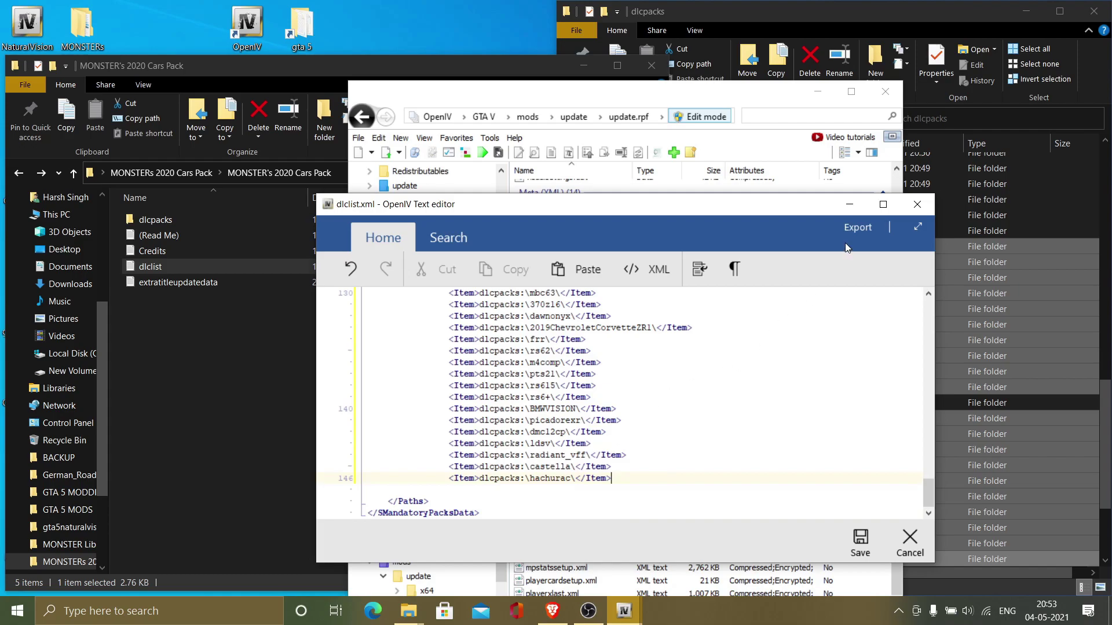
{"action": "left_click", "coordinate": [816, 96]}
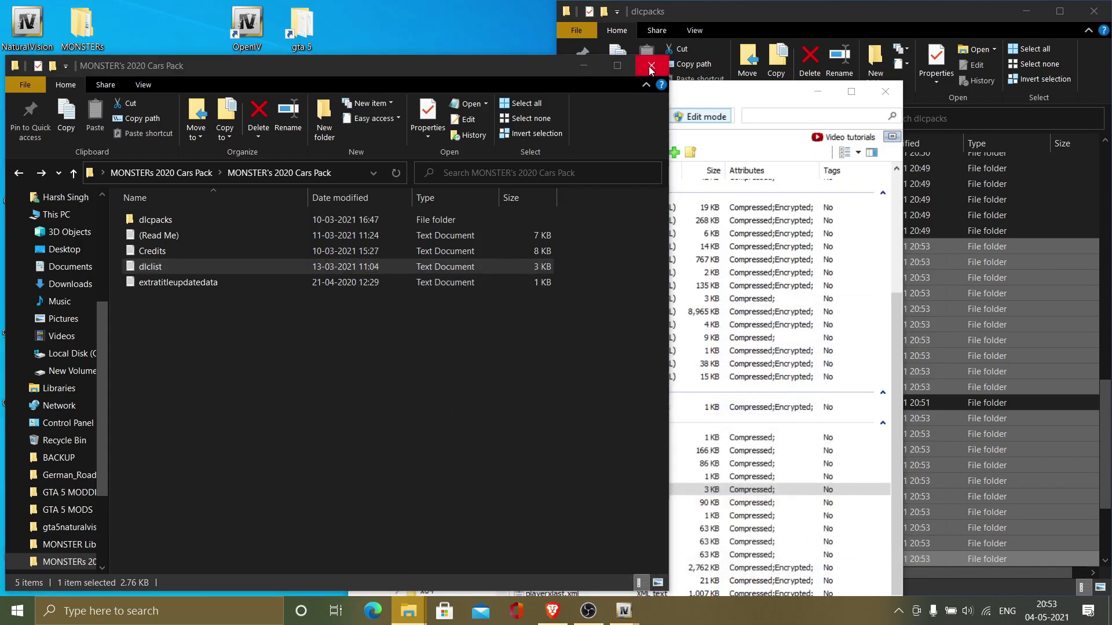
{"action": "left_click", "coordinate": [651, 67]}
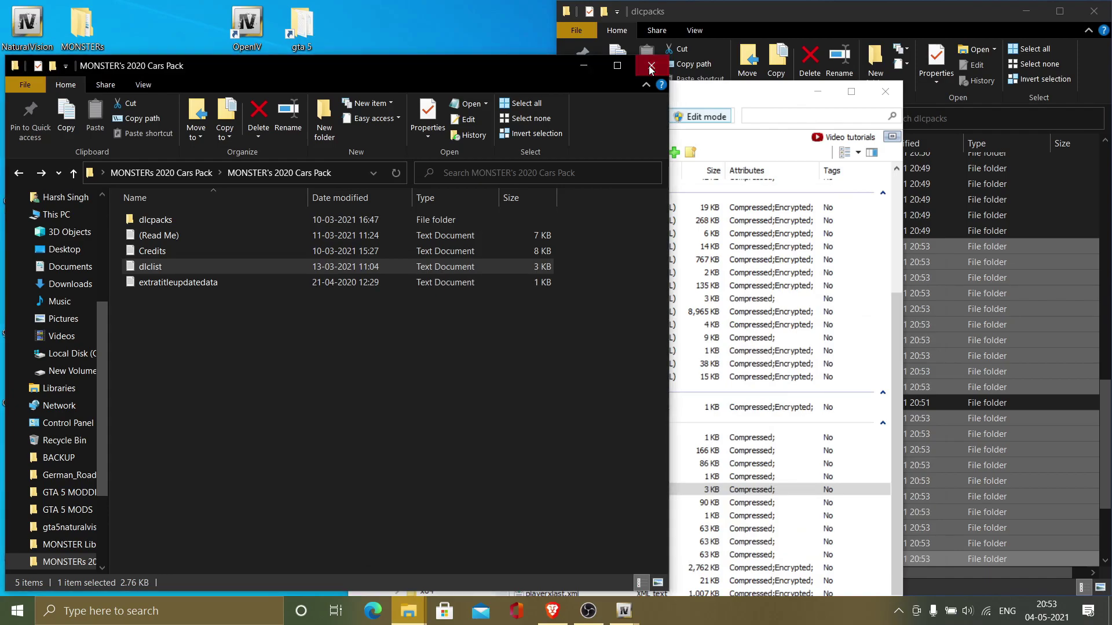
{"action": "left_click", "coordinate": [650, 67]}
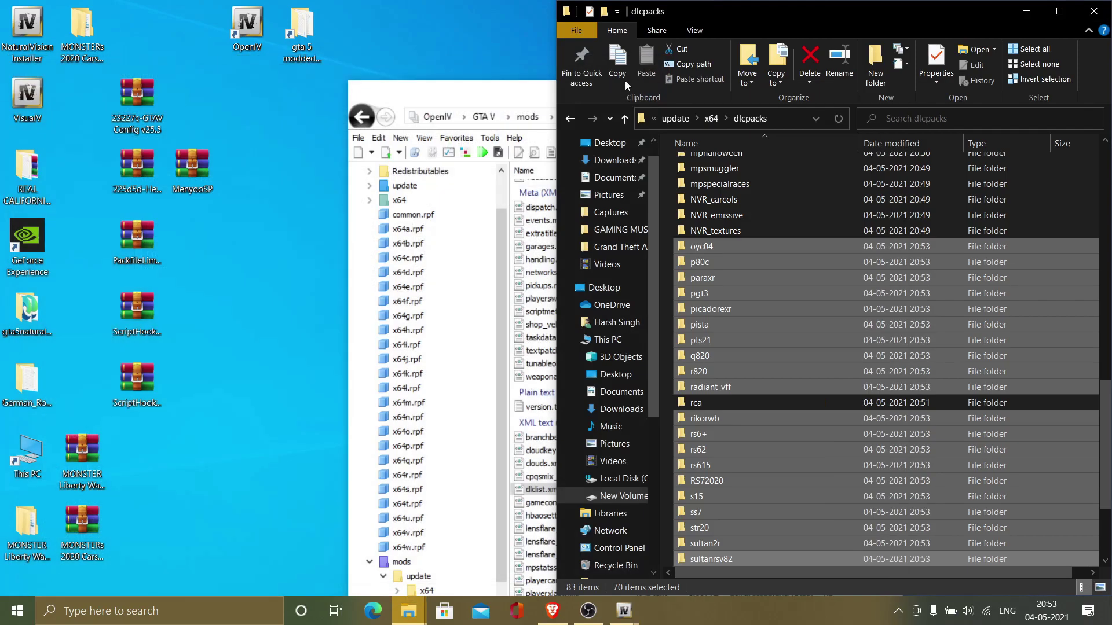
Open the MONSTER Liberty Walk SuperCar's Pack folder and copy all its car folders into the mods dlcpacks folder.
{"action": "double_click", "coordinate": [18, 536]}
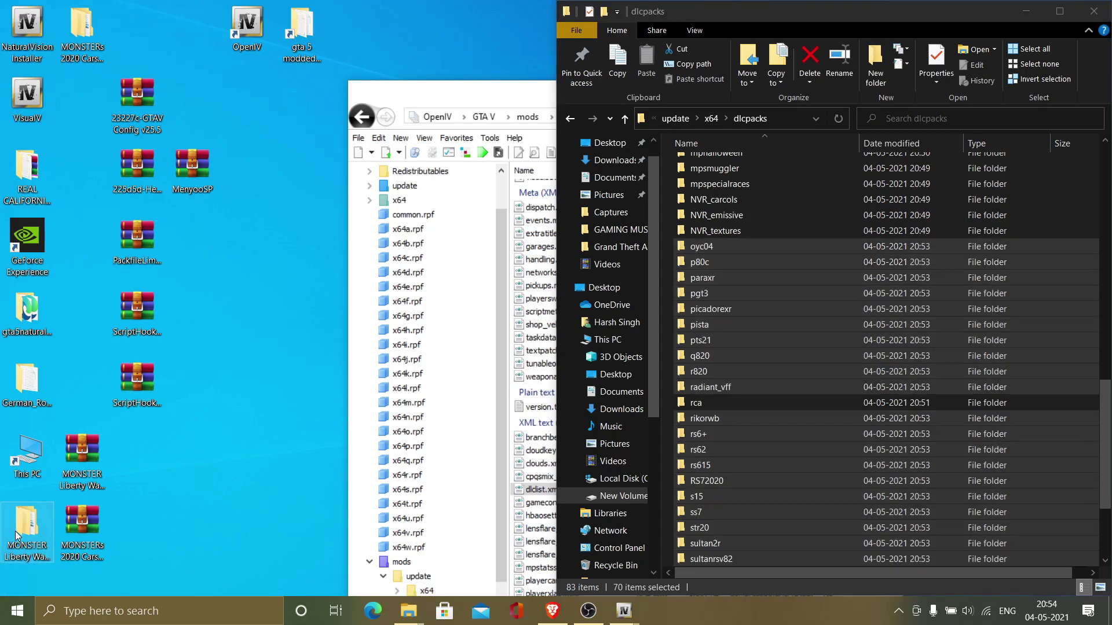
{"action": "double_click", "coordinate": [262, 222]}
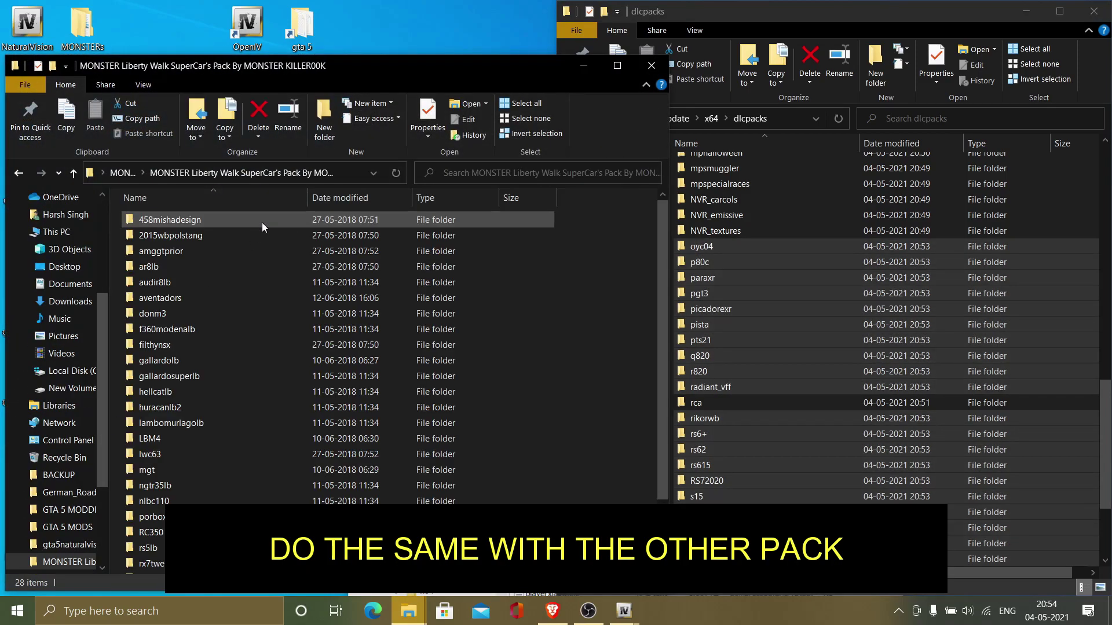
{"action": "left_click_drag", "start_coordinate": [560, 220], "coordinate": [458, 567]}
{"action": "left_click_drag", "start_coordinate": [147, 394], "coordinate": [890, 328]}
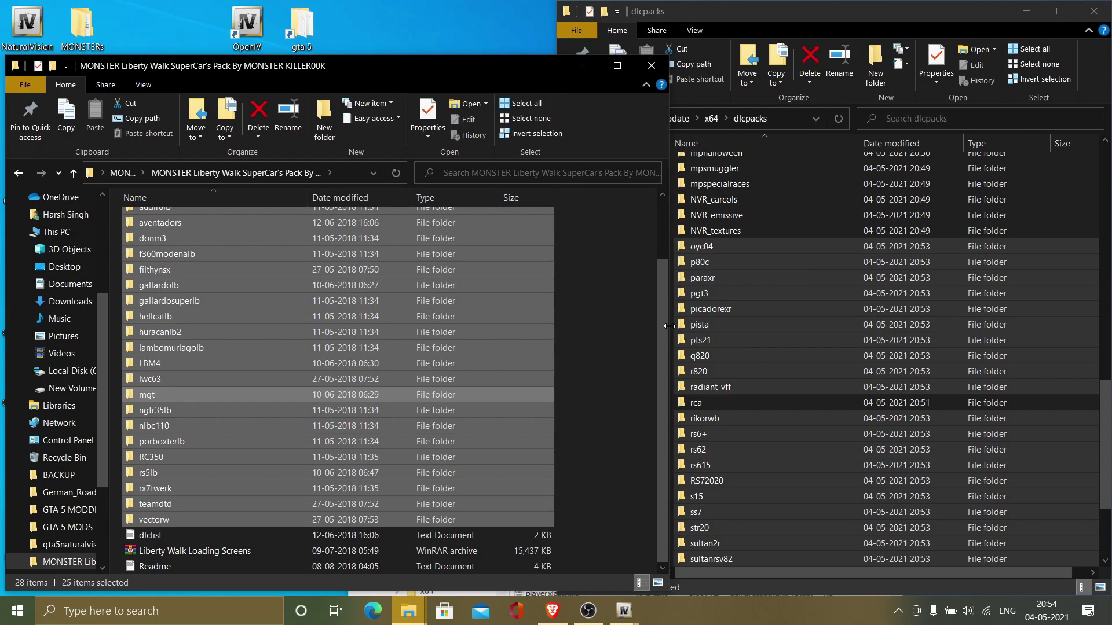
{"action": "left_click_drag", "start_coordinate": [1028, 577], "coordinate": [1107, 577]}
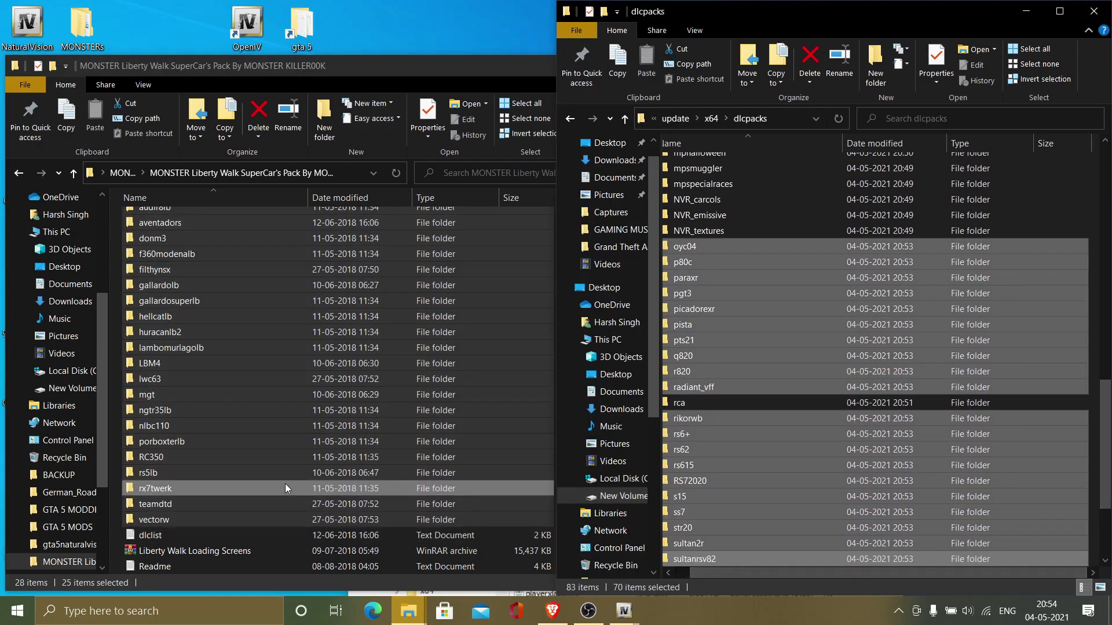
{"action": "left_click_drag", "start_coordinate": [244, 447], "coordinate": [1095, 422]}
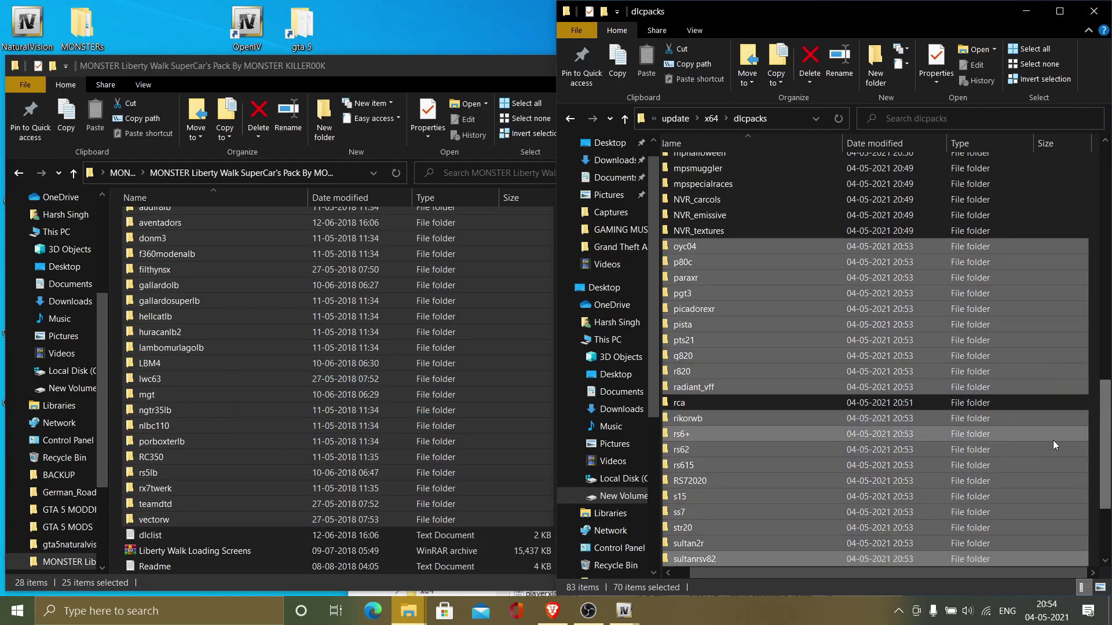
Copy all item lines from the Liberty Walk pack's dlclist text document, and close the document and both folder windows.
{"action": "left_click", "coordinate": [398, 540]}
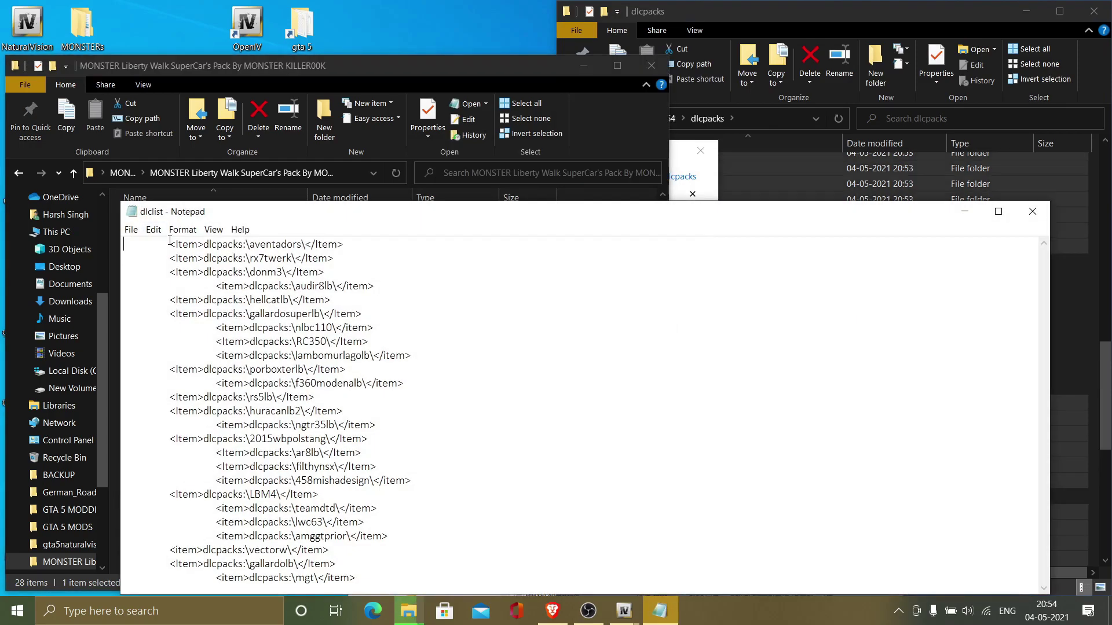
{"action": "left_click_drag", "start_coordinate": [169, 244], "coordinate": [779, 596]}
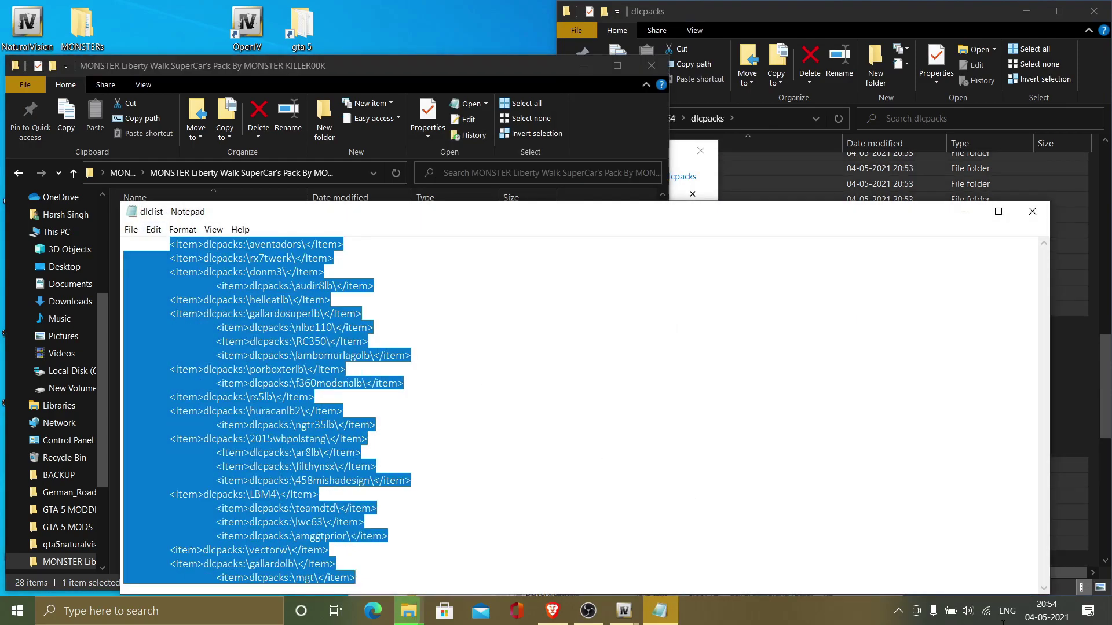
{"action": "right_click", "coordinate": [323, 427]}
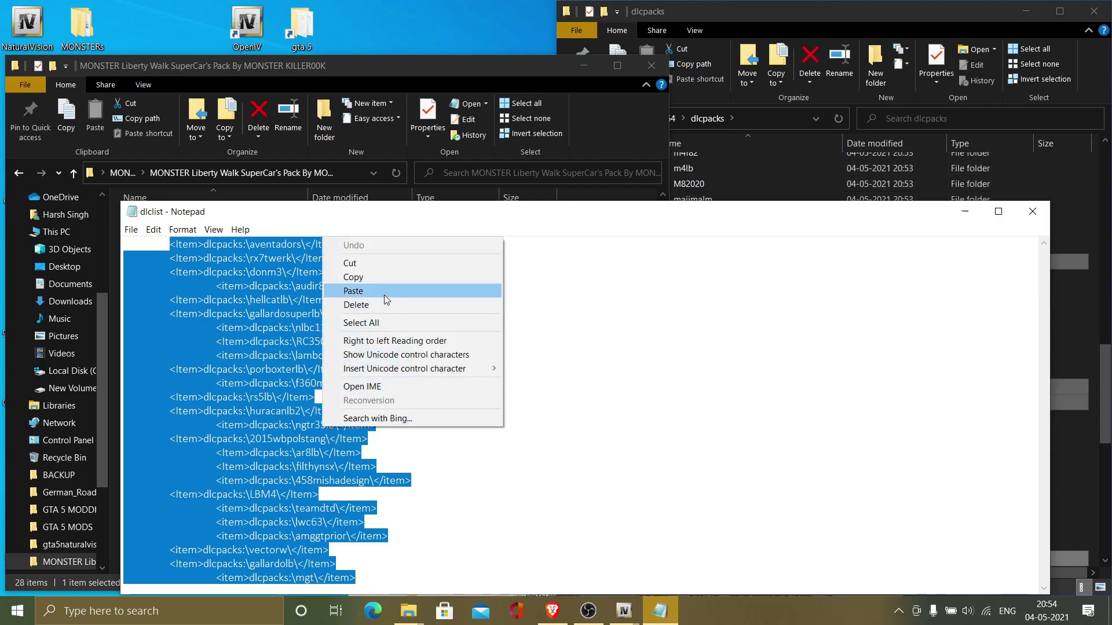
{"action": "left_click", "coordinate": [381, 280]}
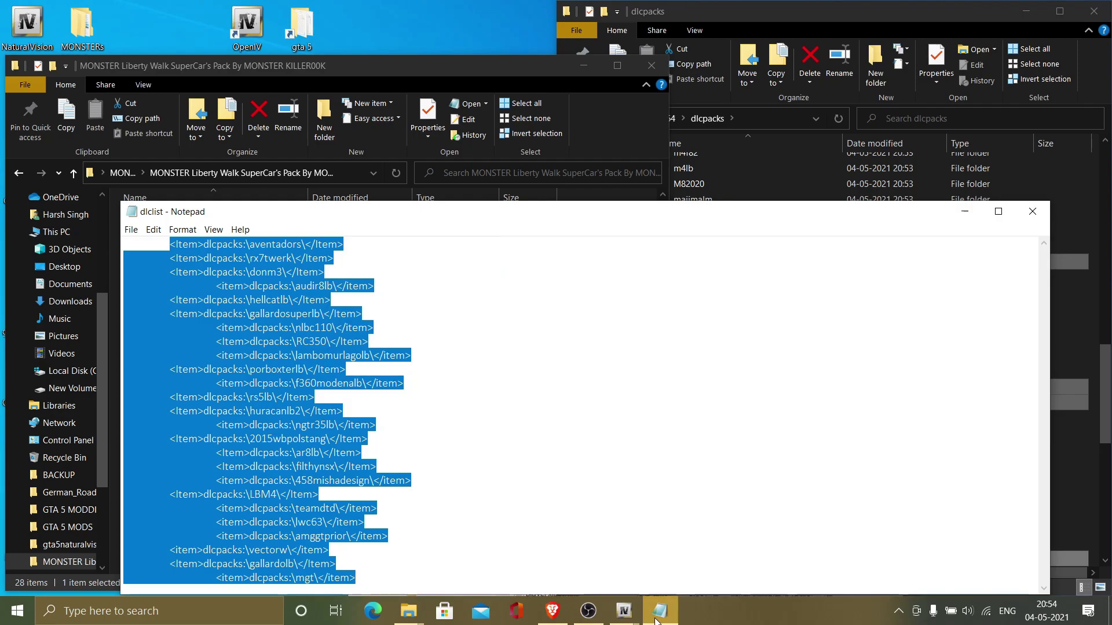
{"action": "left_click", "coordinate": [1032, 211]}
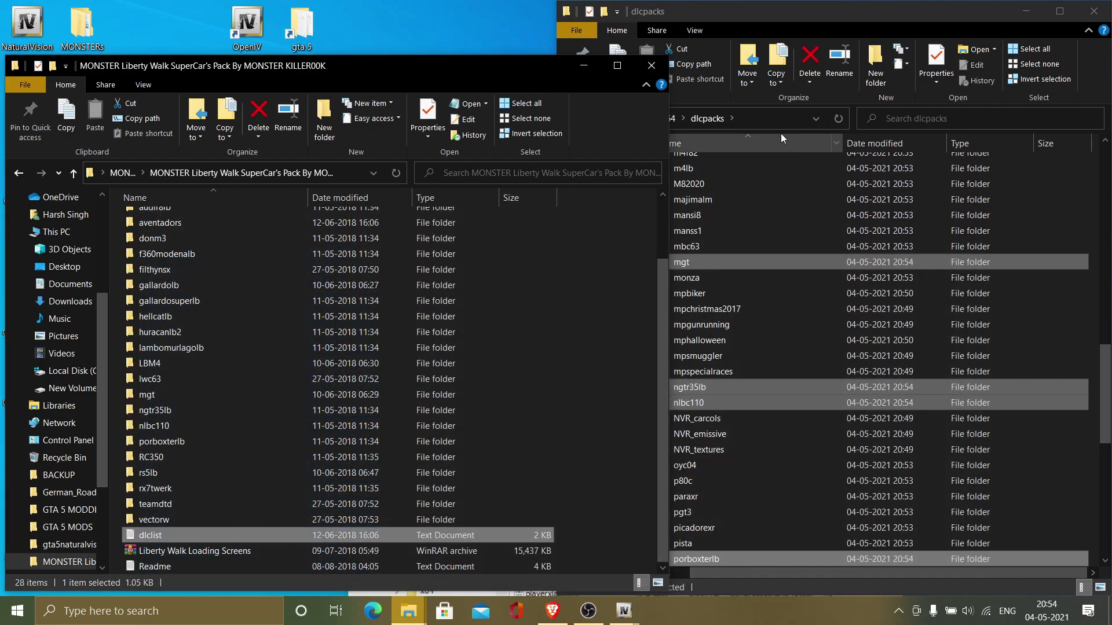
{"action": "left_click", "coordinate": [652, 66]}
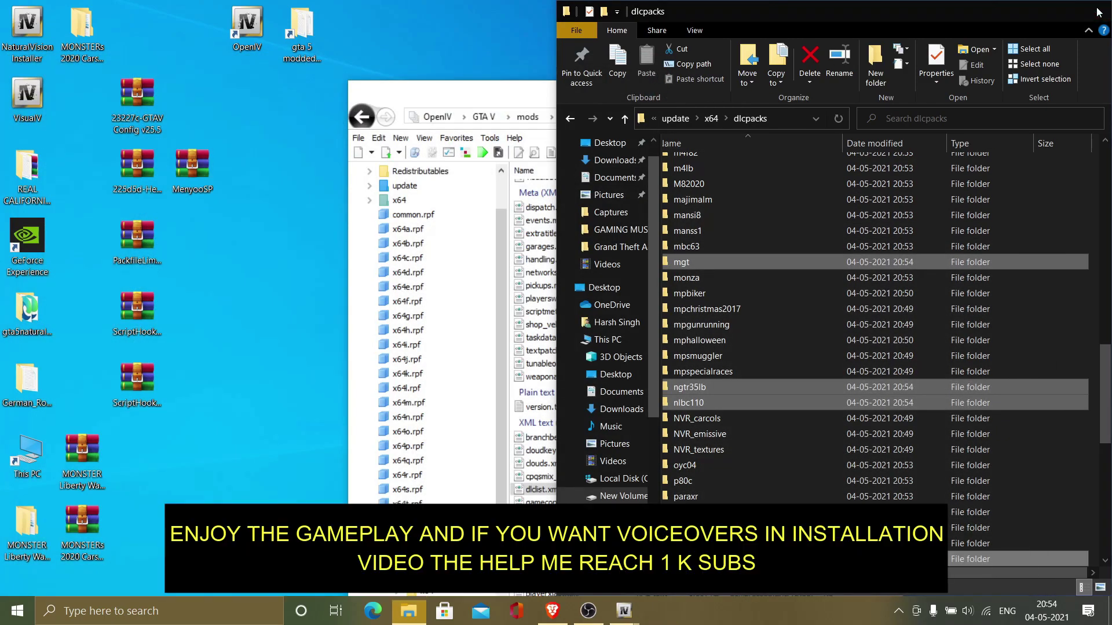
{"action": "left_click", "coordinate": [1098, 11]}
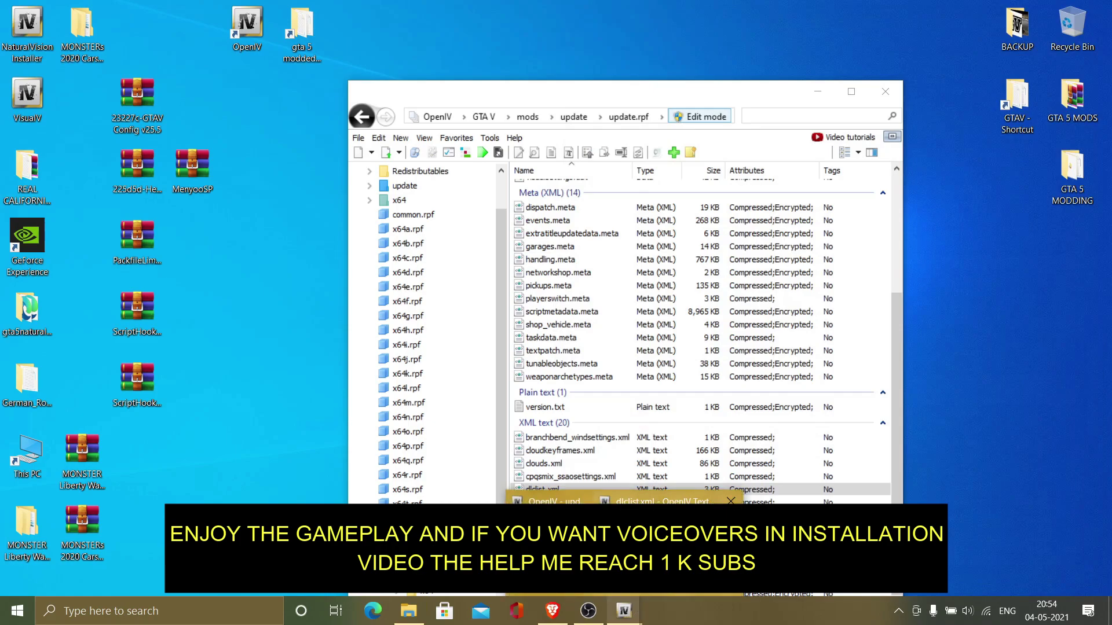
Switch to dlclist.xml in the OpenIV text editor, paste the copied item lines below the hachurac entry, and close the editor and OpenIV.
{"action": "left_click", "coordinate": [649, 501]}
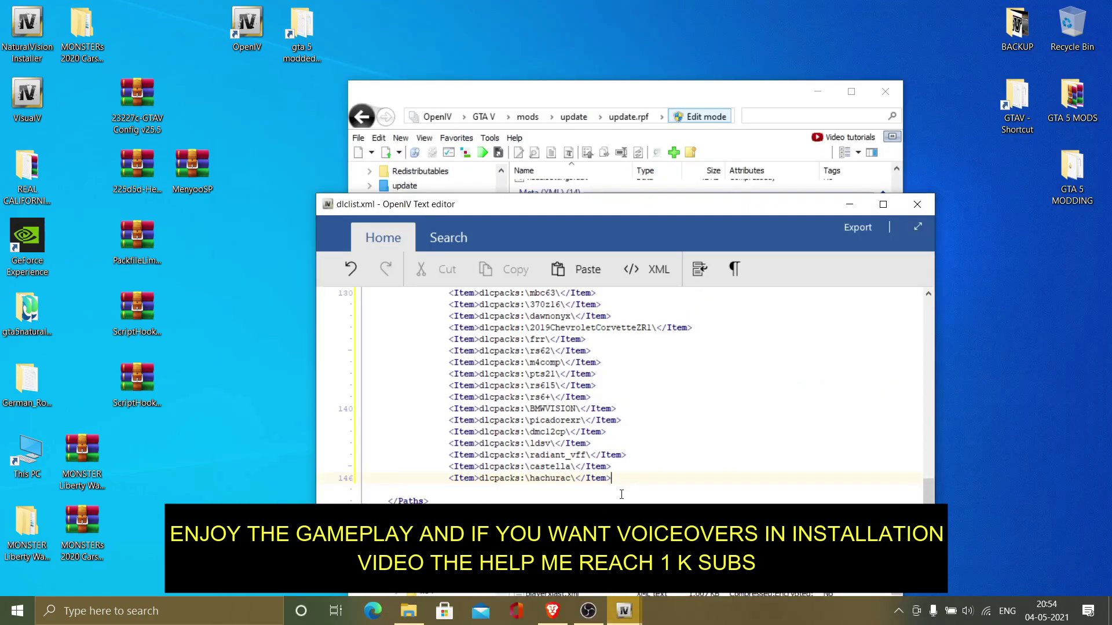
{"action": "right_click", "coordinate": [532, 493]}
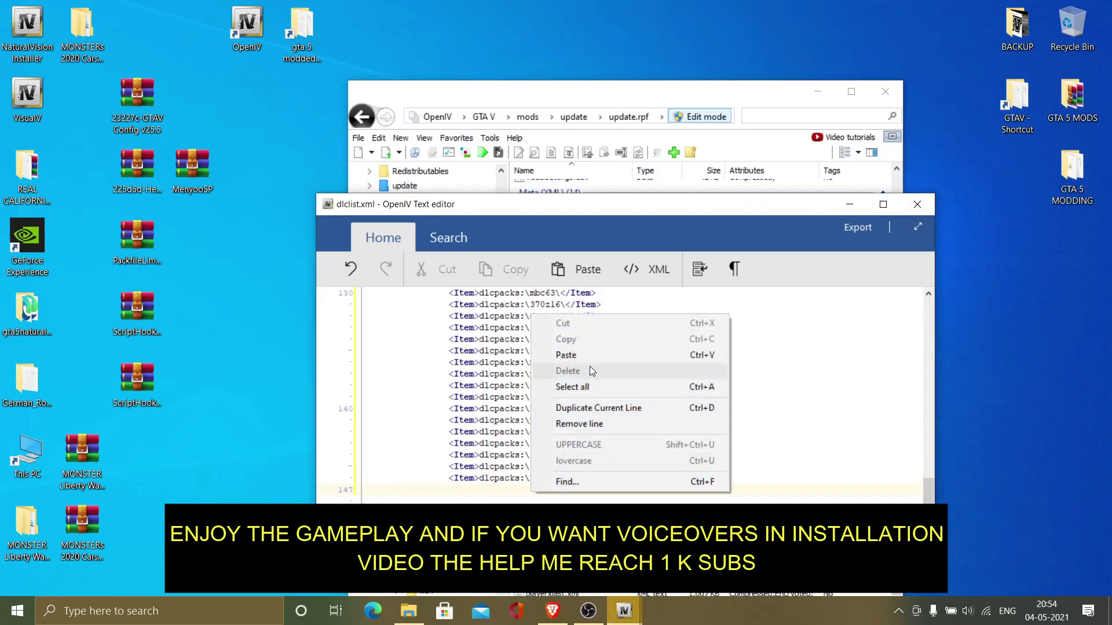
{"action": "left_click", "coordinate": [596, 347]}
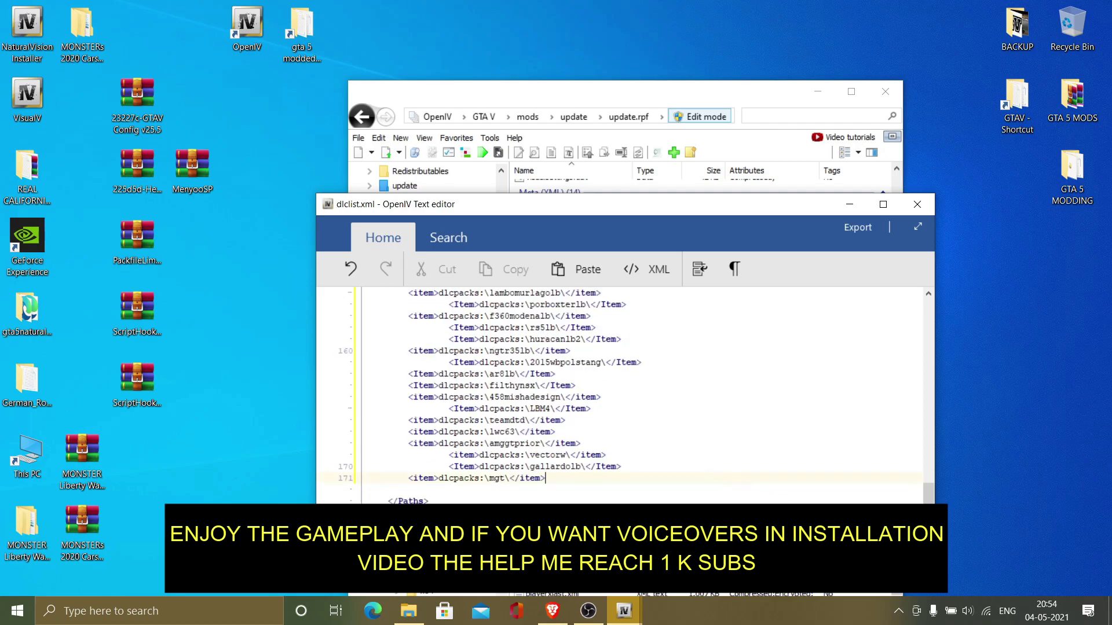
{"action": "key", "text": "alt+F4"}
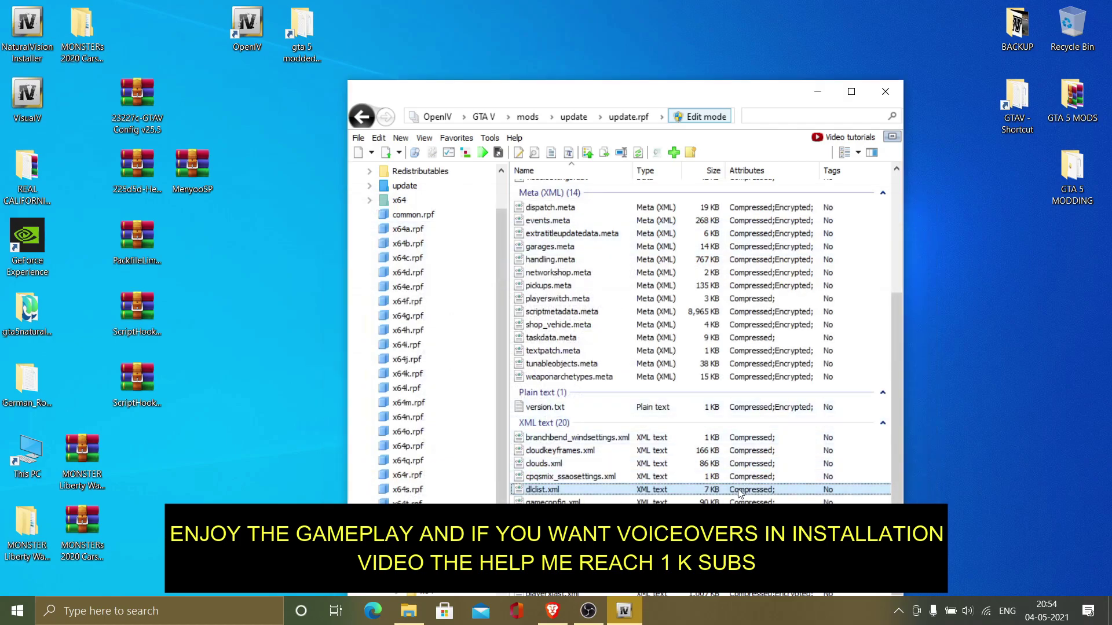
{"action": "left_click", "coordinate": [882, 97]}
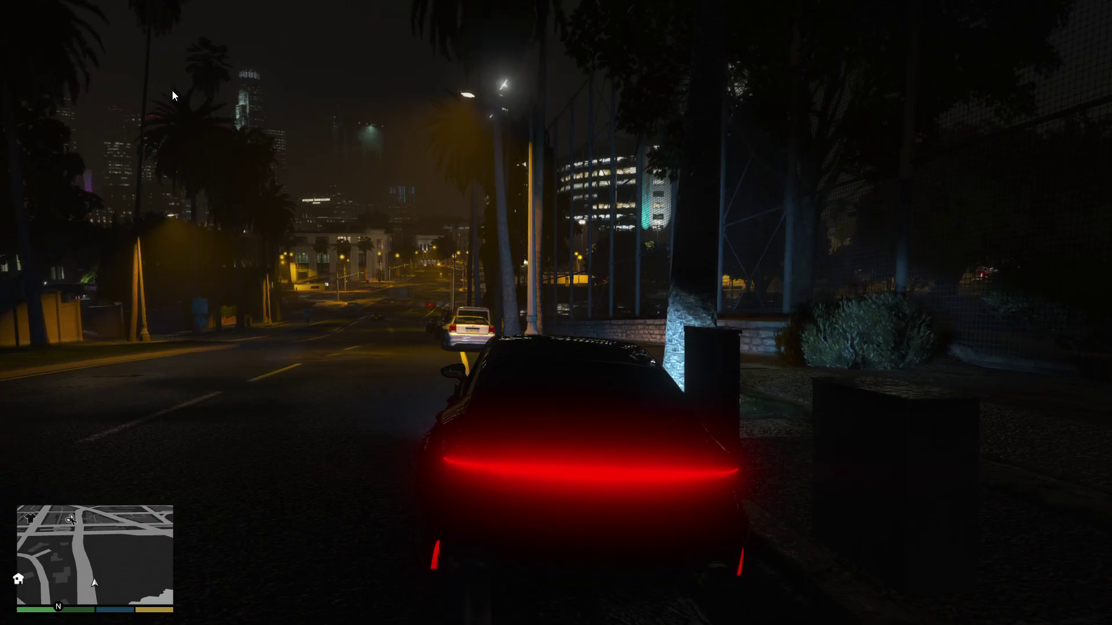
{"action": "key", "text": "w"}
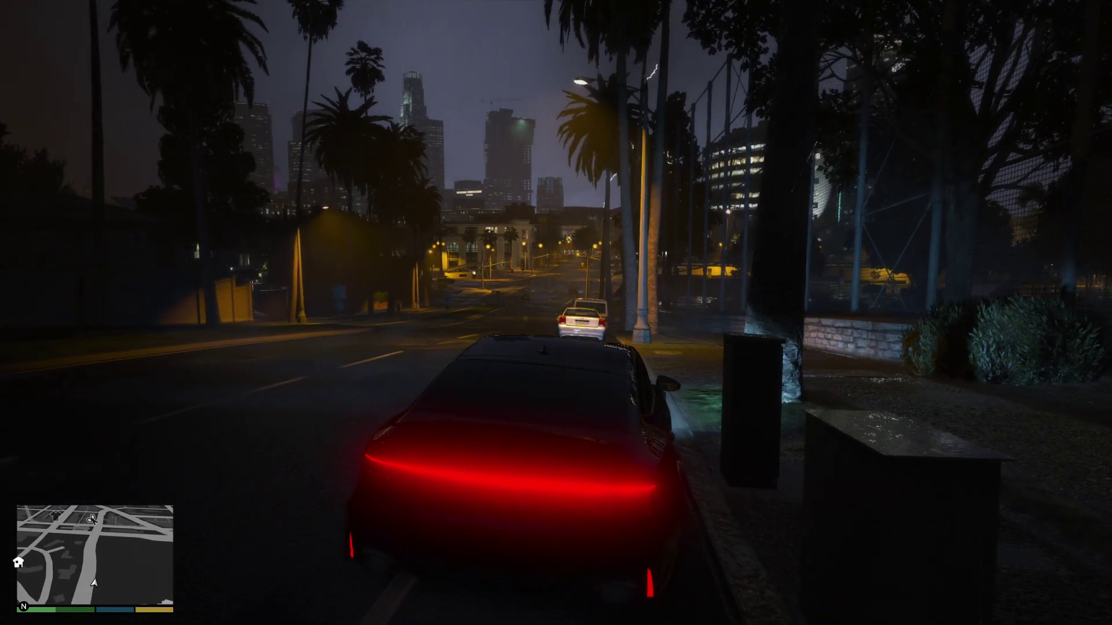
{"action": "key", "text": "w"}
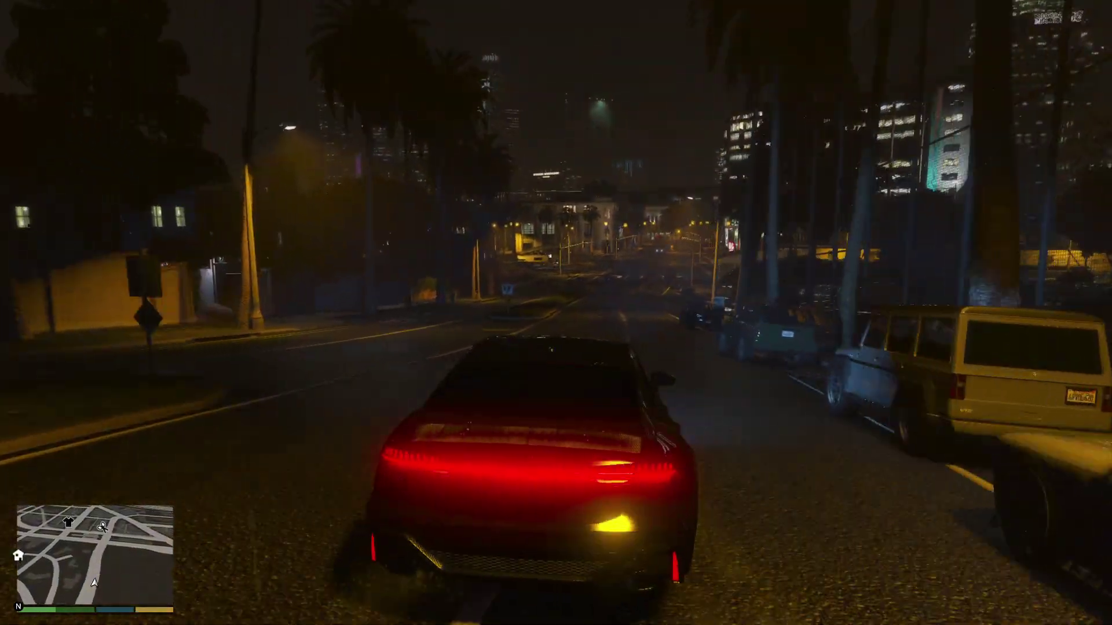
{"action": "key", "text": "w"}
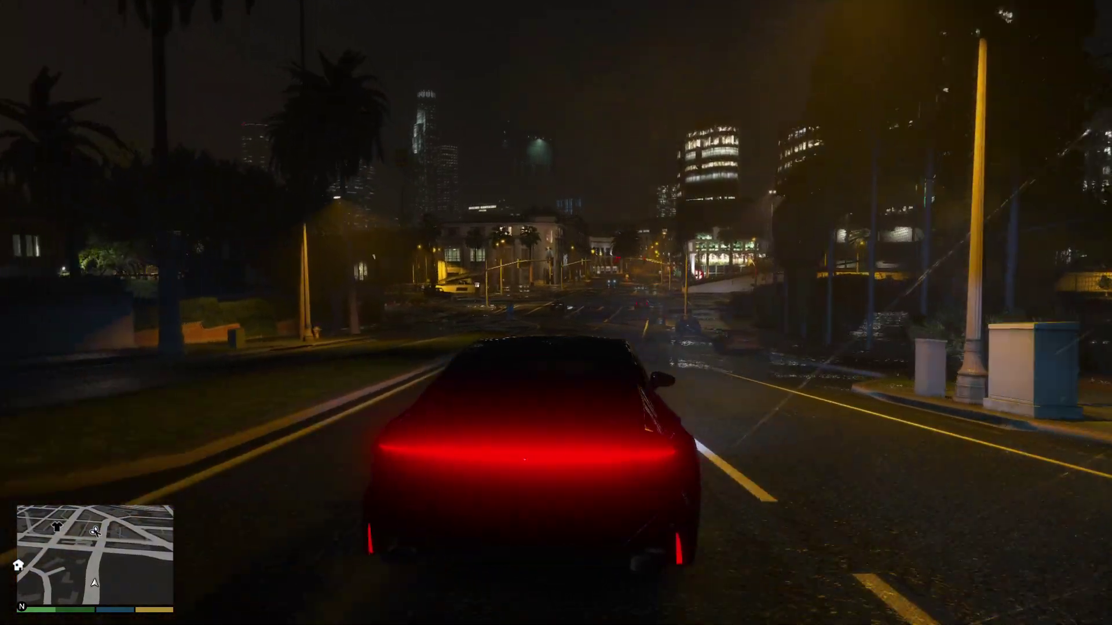
{"action": "key", "text": "w"}
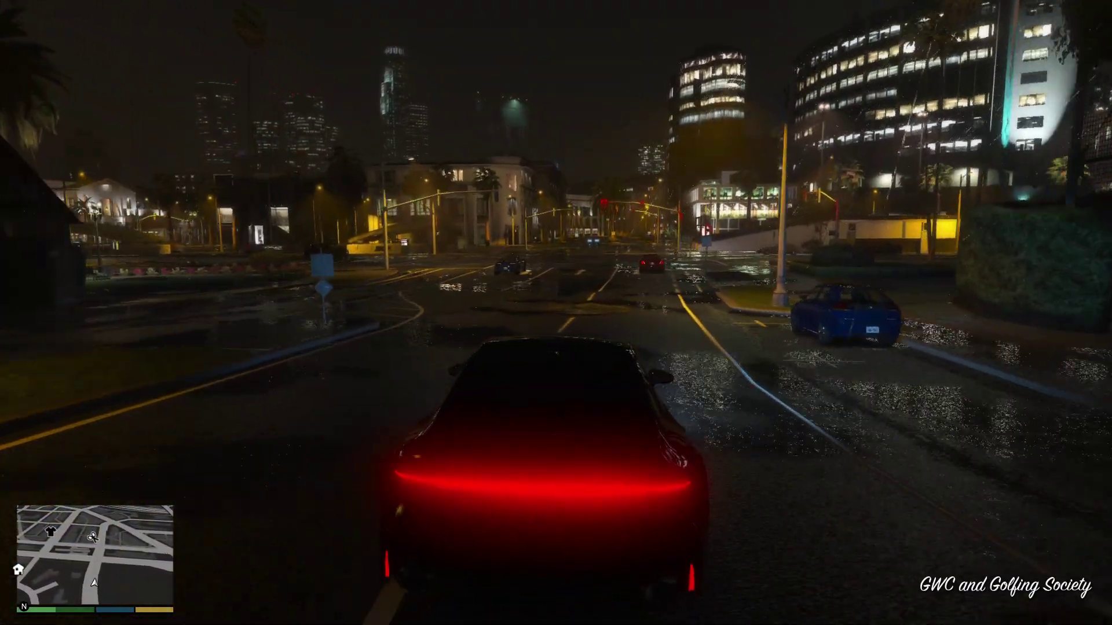
{"action": "key", "text": "w"}
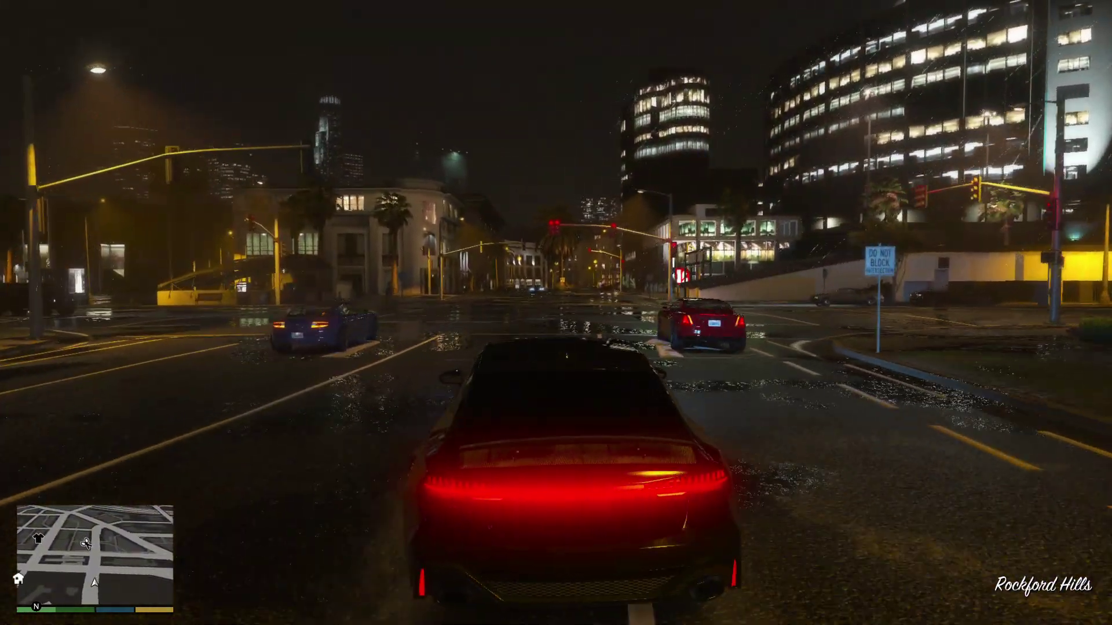
{"action": "key", "text": "w"}
{"action": "key", "text": "a"}
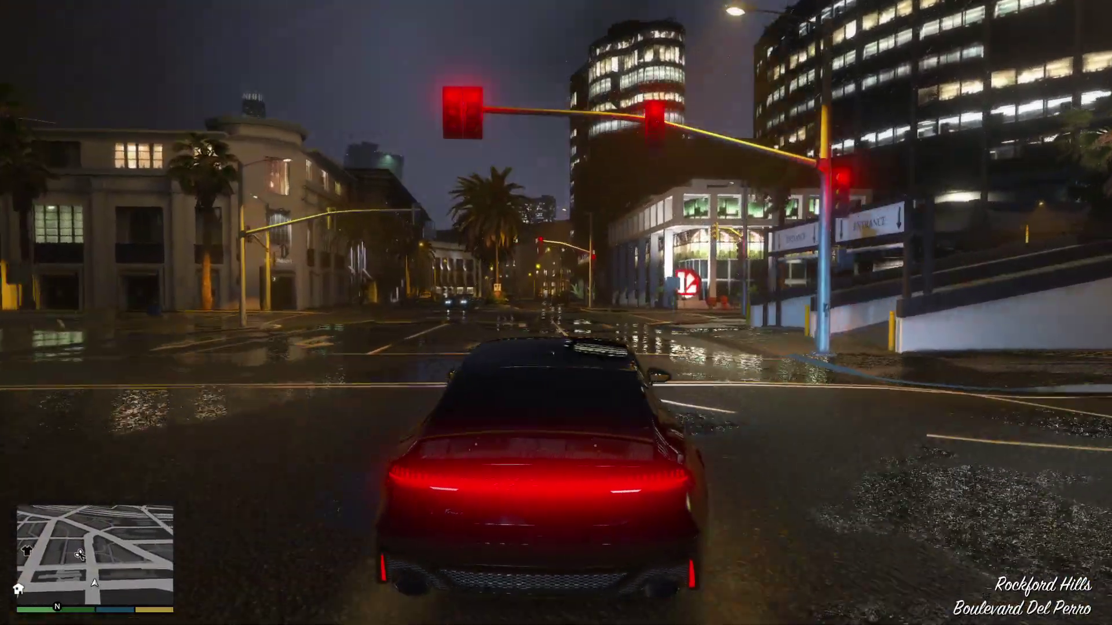
{"action": "key", "text": "w"}
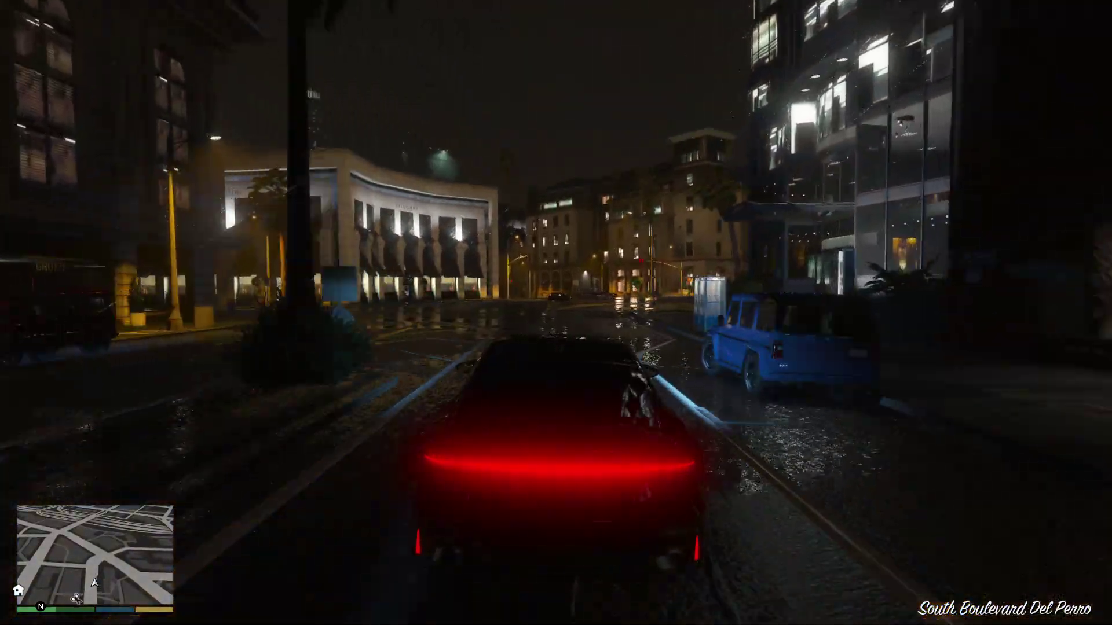
{"action": "key", "text": "w"}
{"action": "key", "text": "w"}
{"action": "key", "text": "d"}
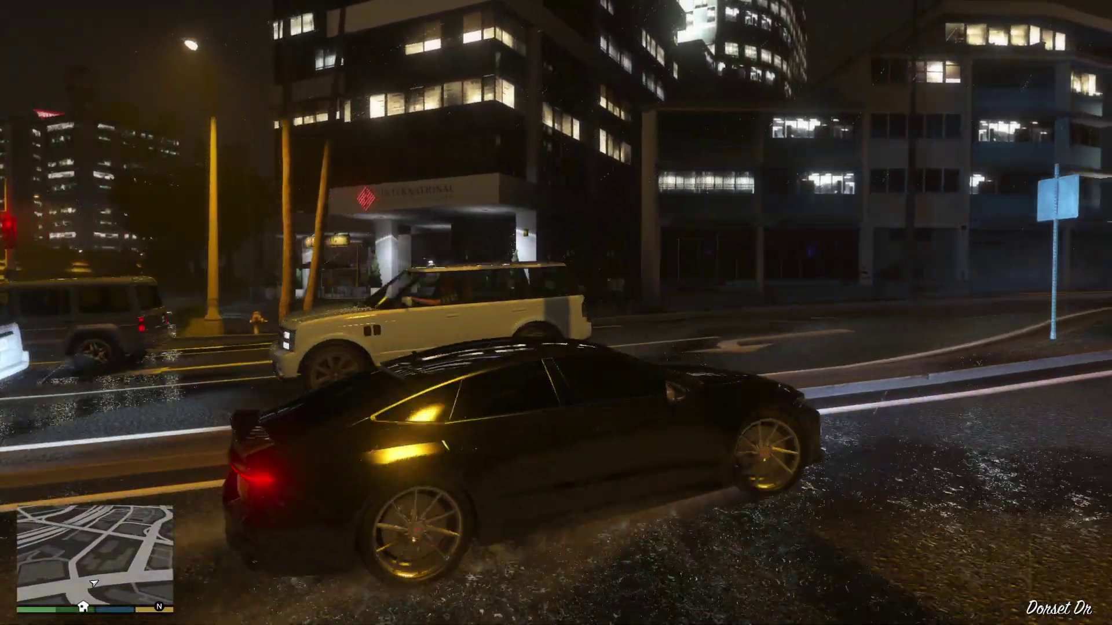
{"action": "key", "text": "w"}
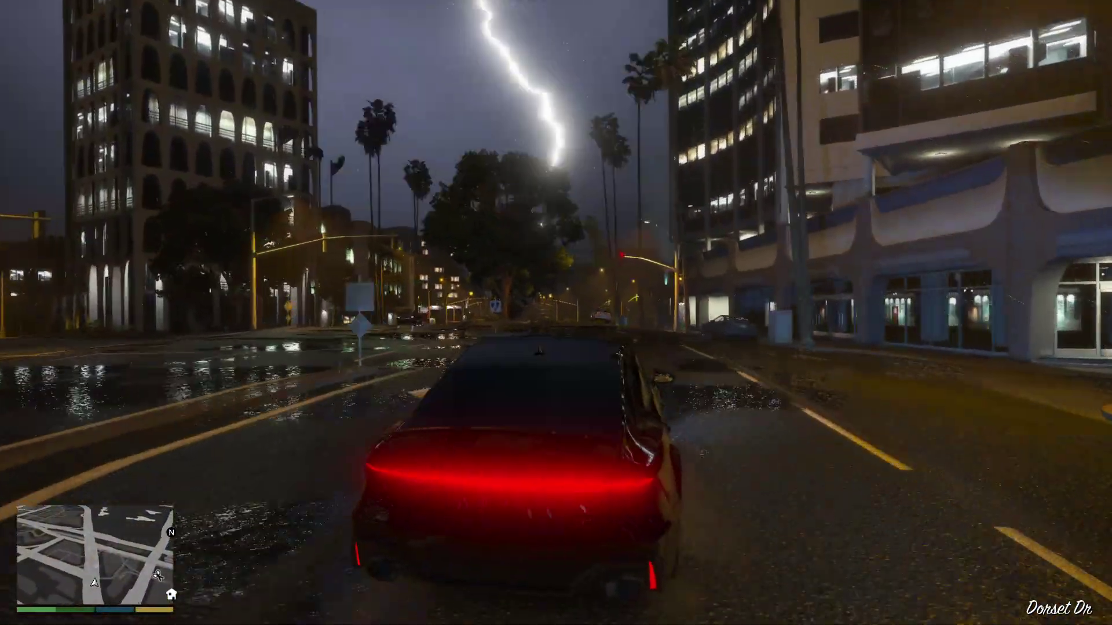
{"action": "key", "text": "w"}
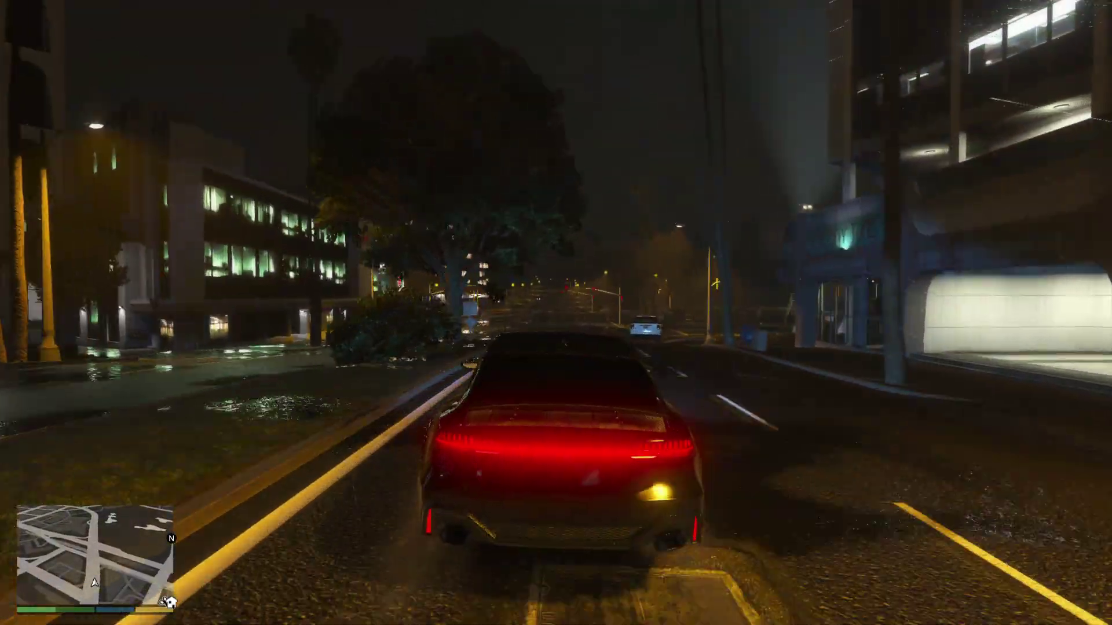
{"action": "key", "text": "w"}
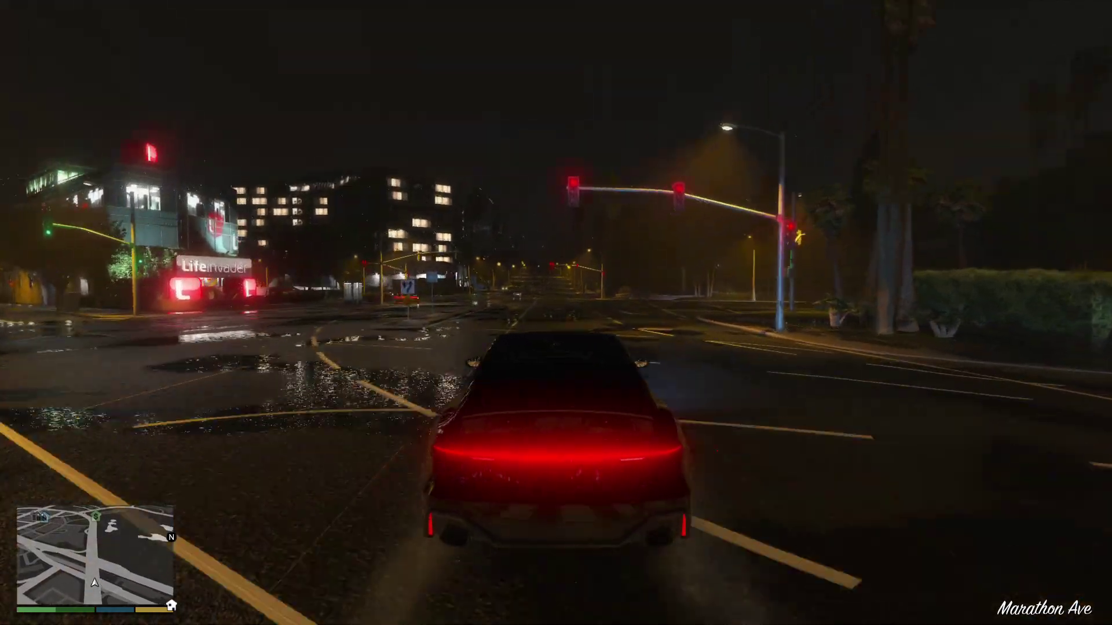
{"action": "key", "text": "w"}
{"action": "key", "text": "w"}
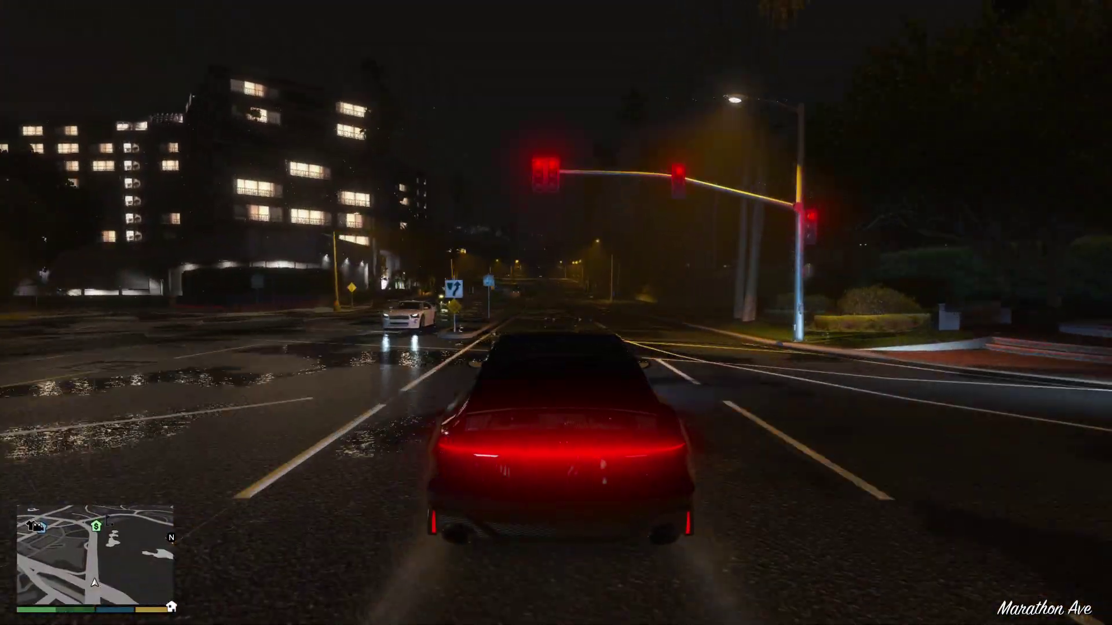
{"action": "key", "text": "w"}
{"action": "key", "text": "w"}
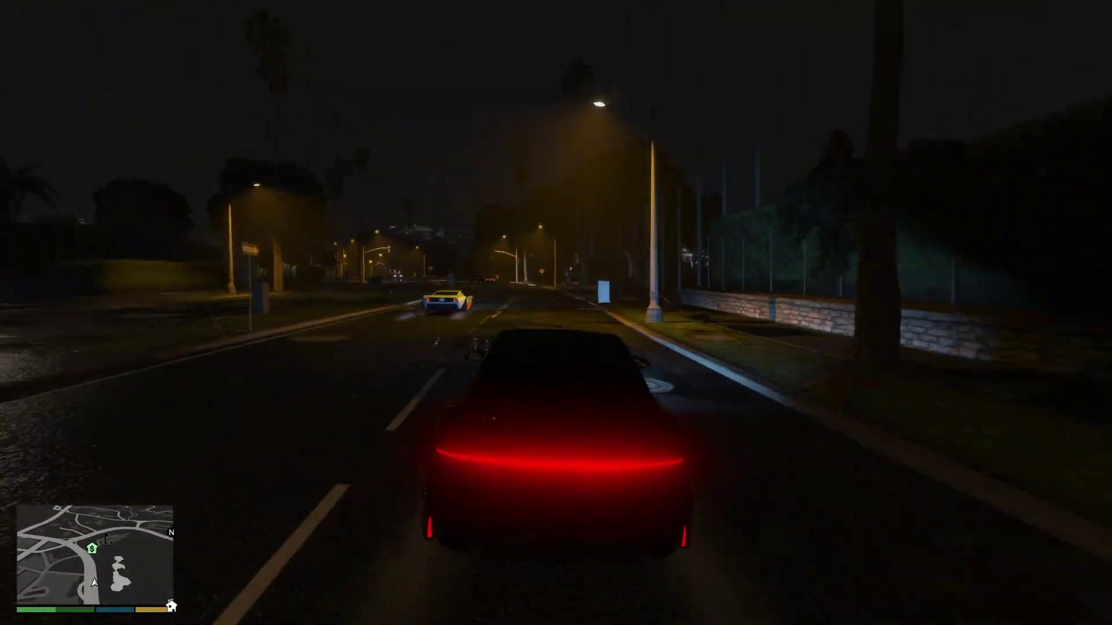
{"action": "key", "text": "w"}
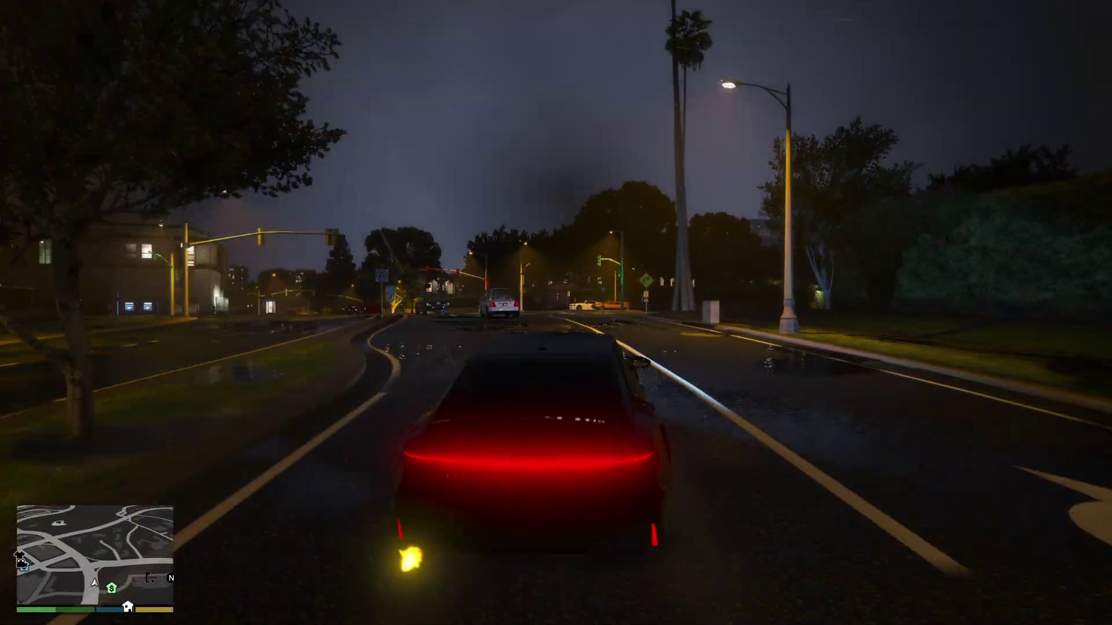
{"action": "key", "text": "w"}
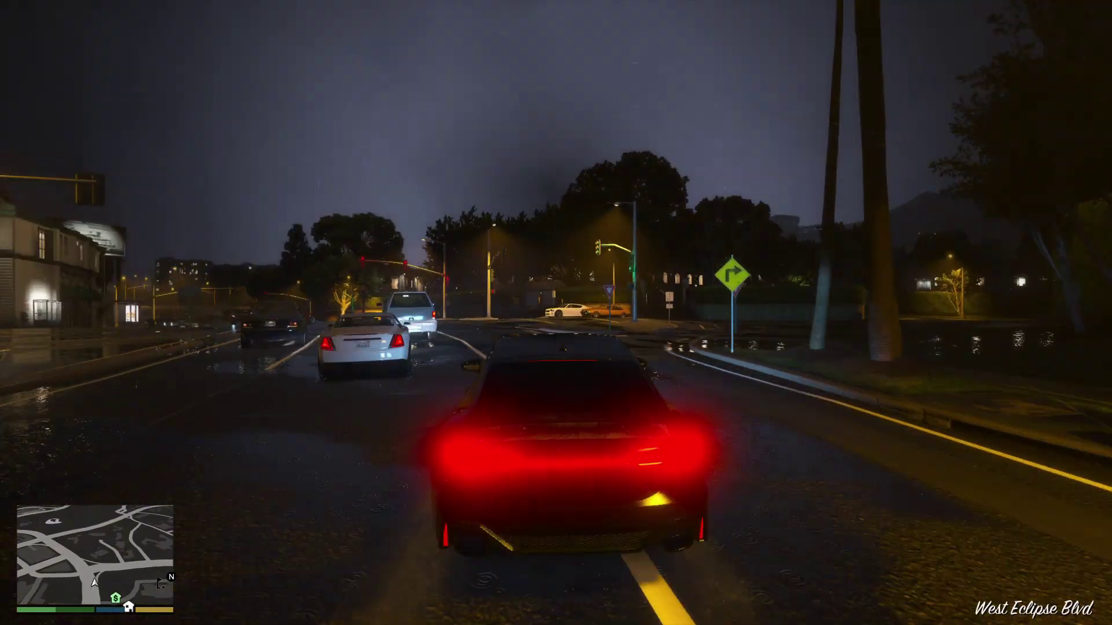
{"action": "key", "text": "a"}
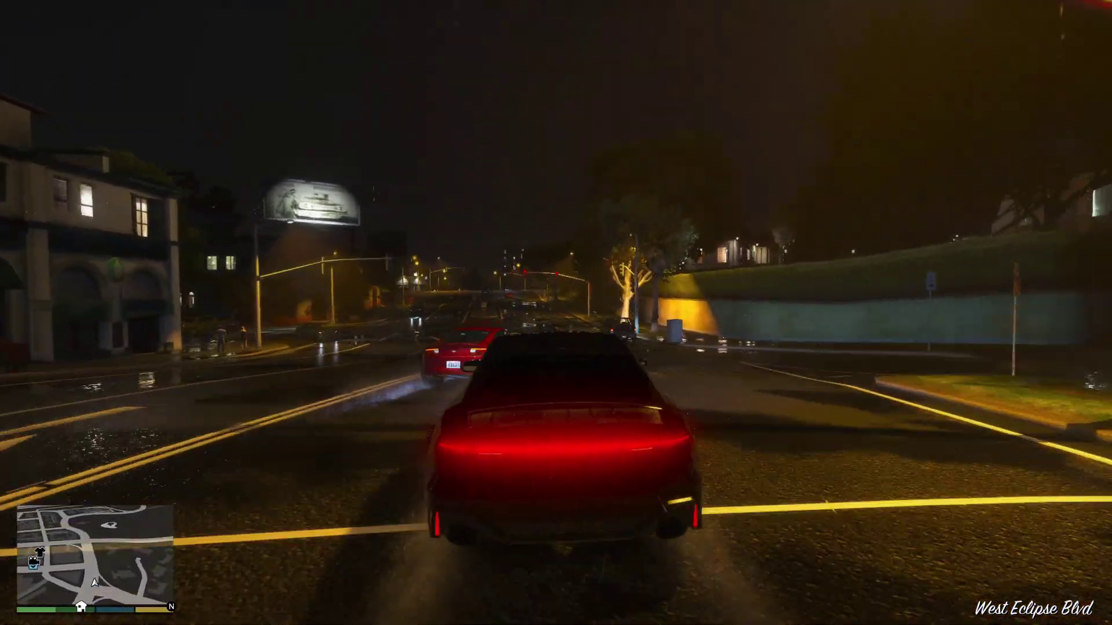
{"action": "key", "text": "w"}
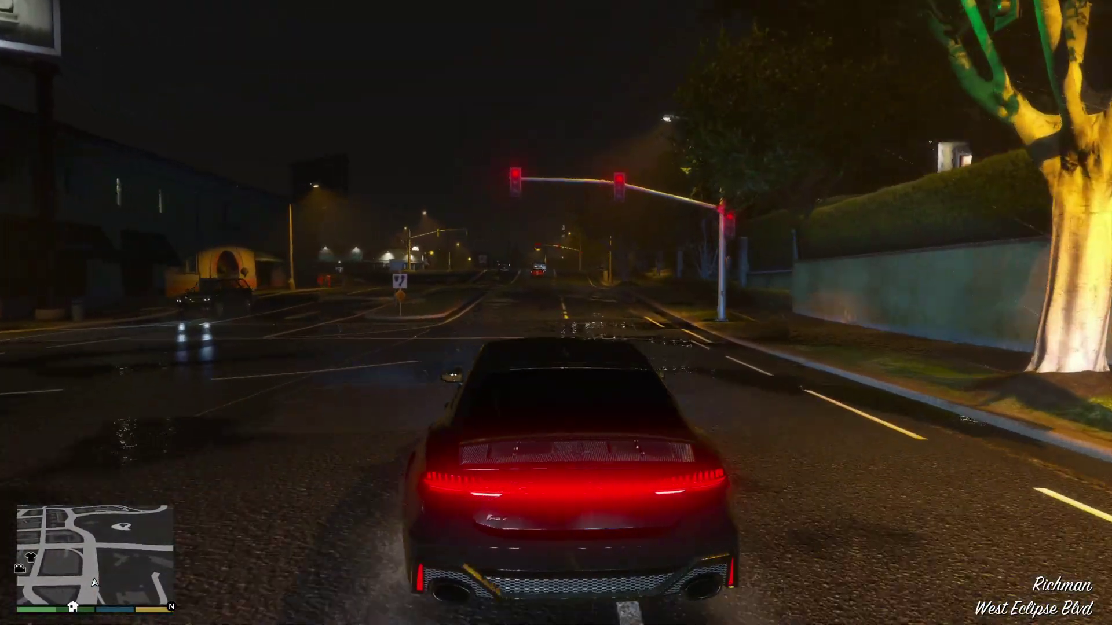
{"action": "key", "text": "w"}
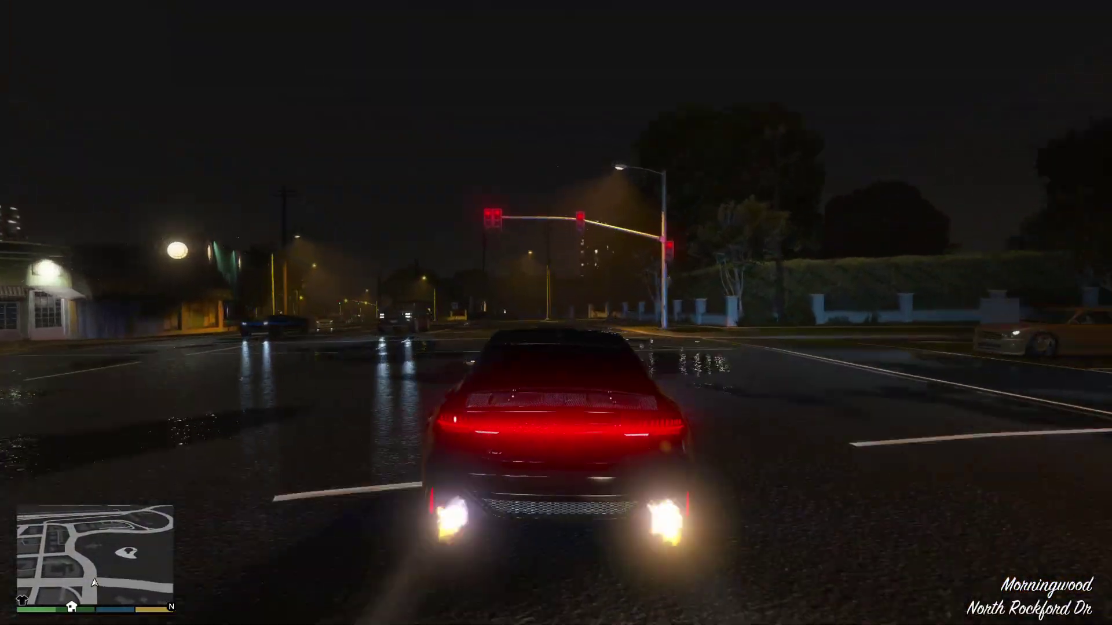
{"action": "key", "text": "w"}
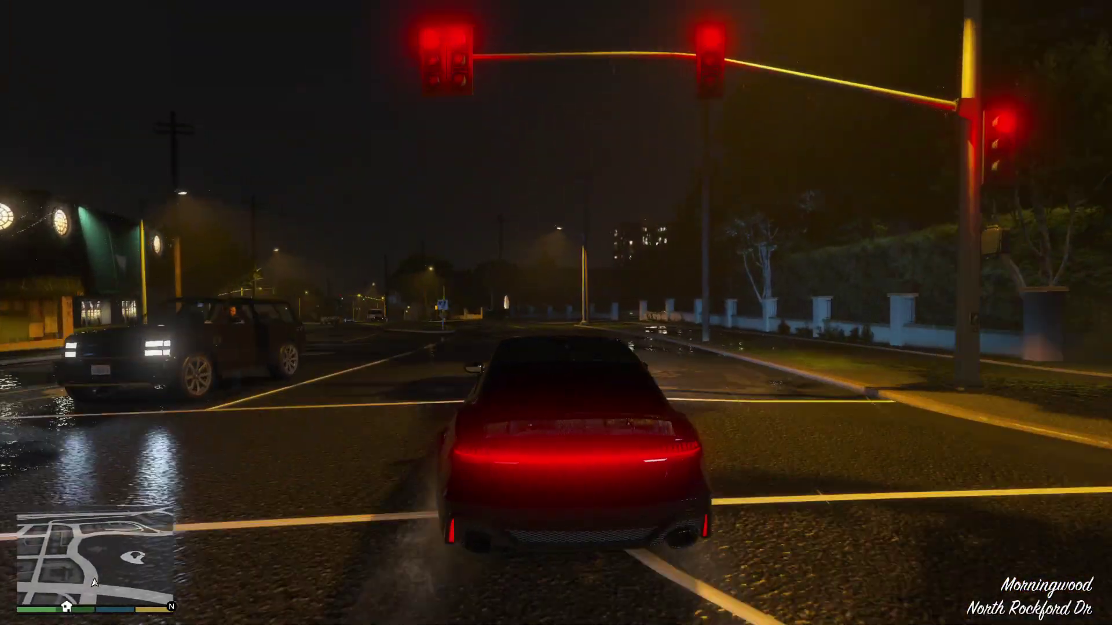
{"action": "key", "text": "w"}
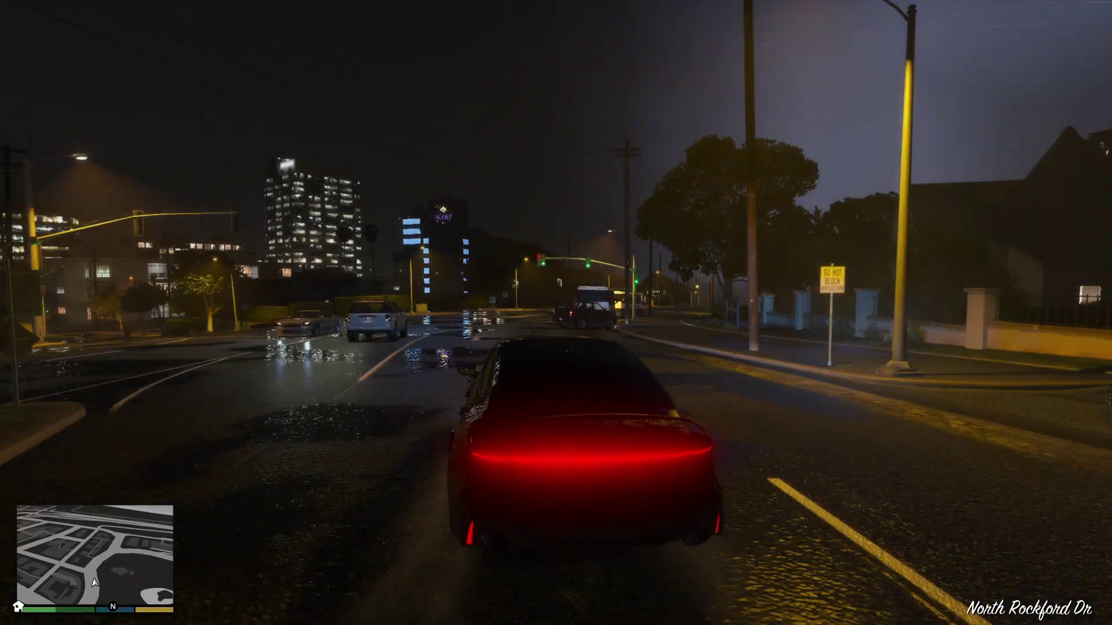
{"action": "key", "text": "a"}
{"action": "key", "text": "w"}
{"action": "key", "text": "a"}
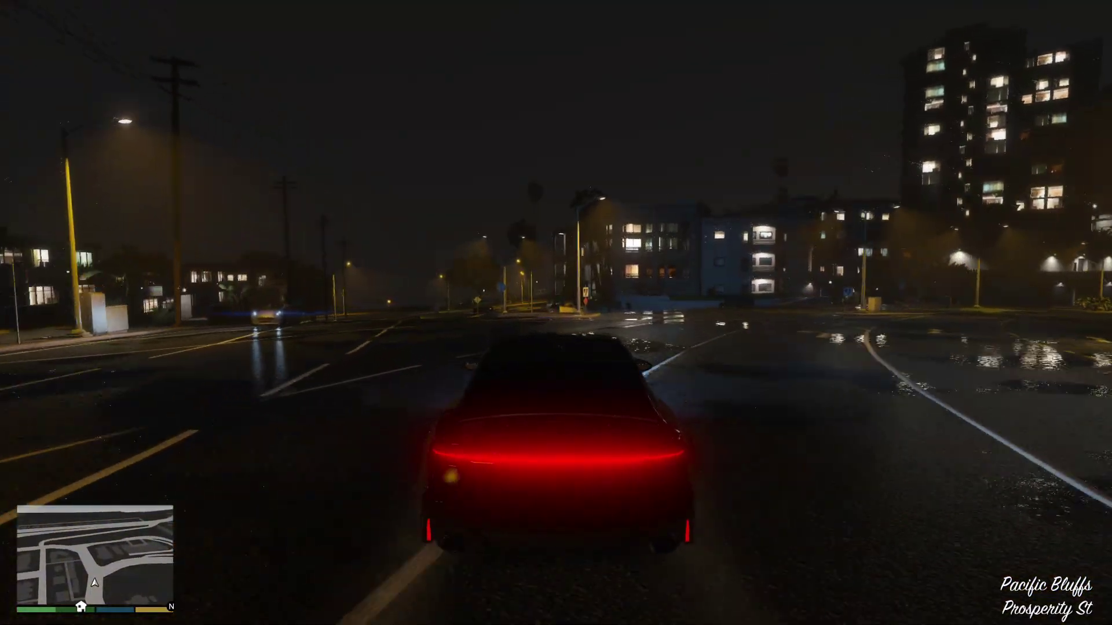
{"action": "key", "text": "w"}
{"action": "key", "text": "d"}
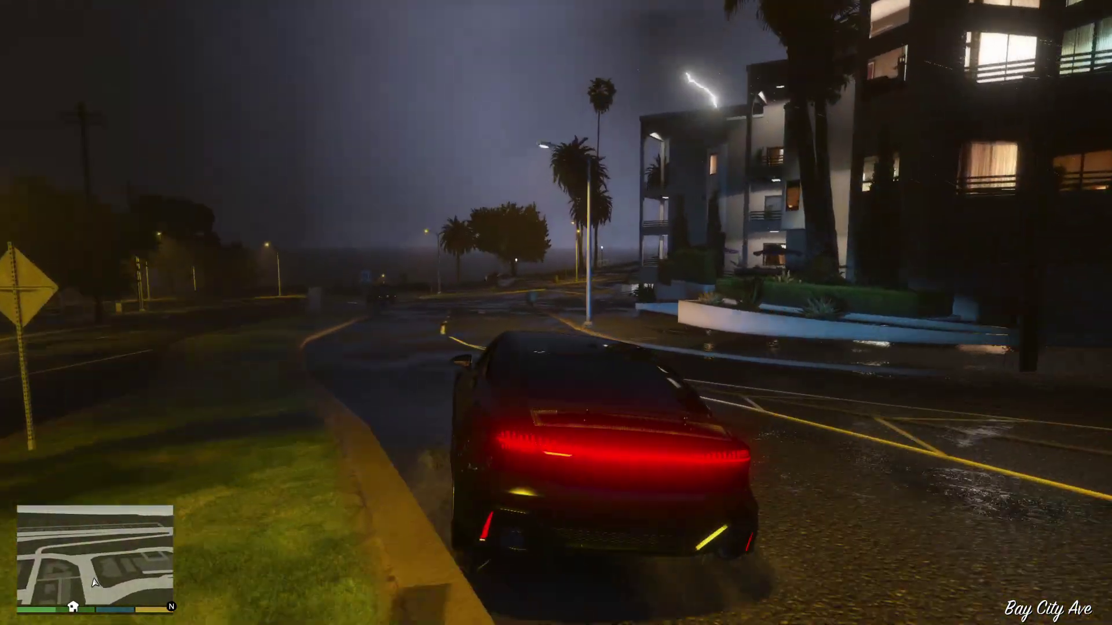
{"action": "key", "text": "w"}
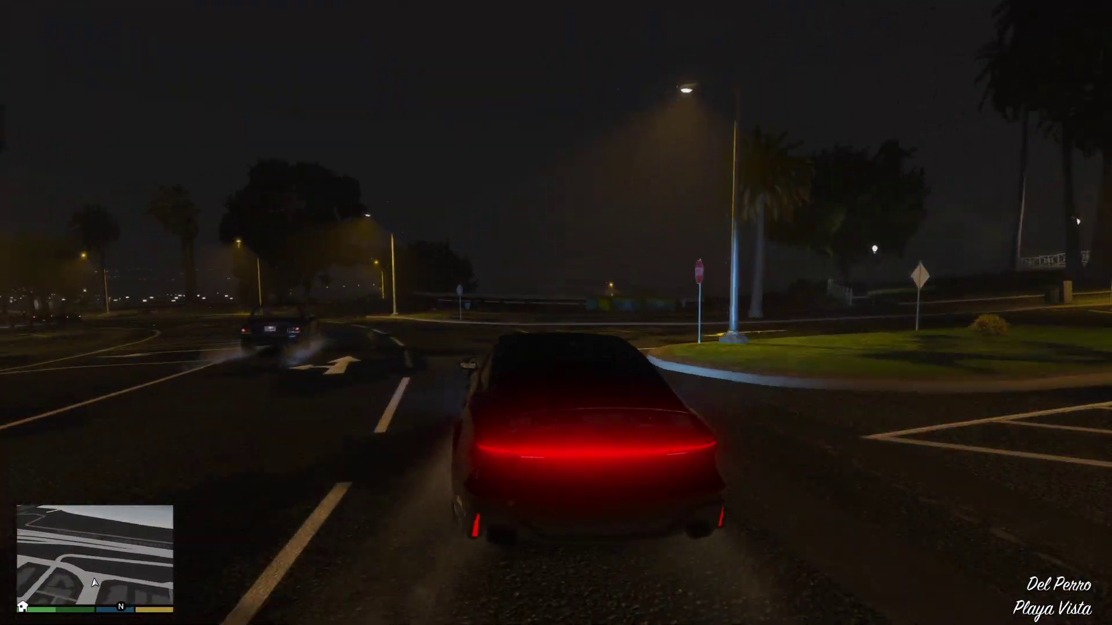
{"action": "key", "text": "w"}
{"action": "key", "text": "a"}
{"action": "key", "text": "w"}
{"action": "key", "text": "a"}
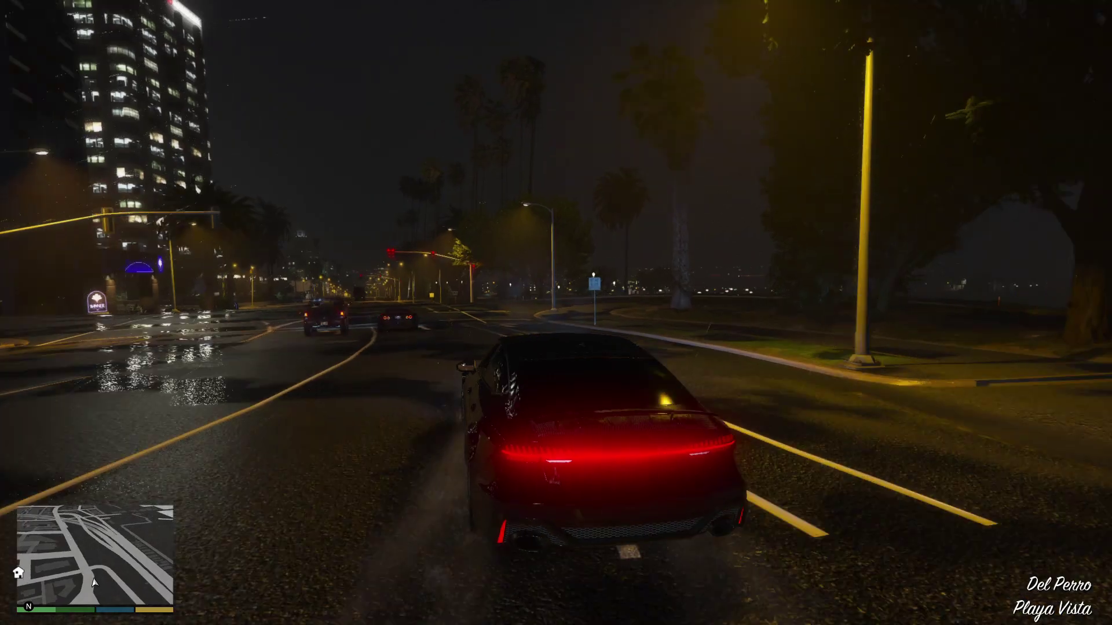
{"action": "key", "text": "w"}
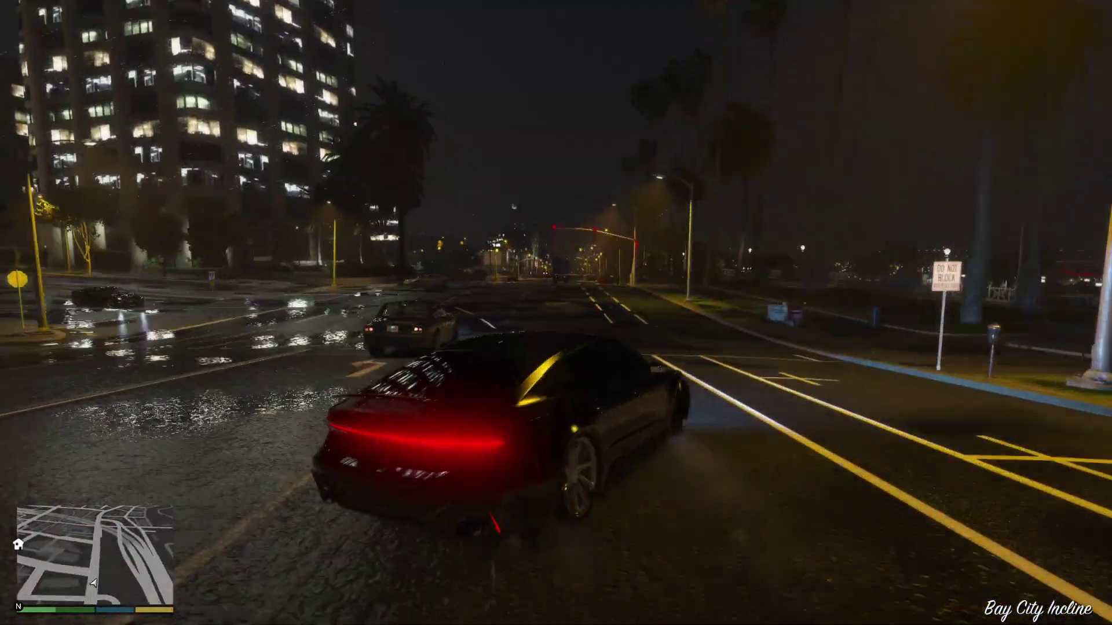
{"action": "key", "text": "w"}
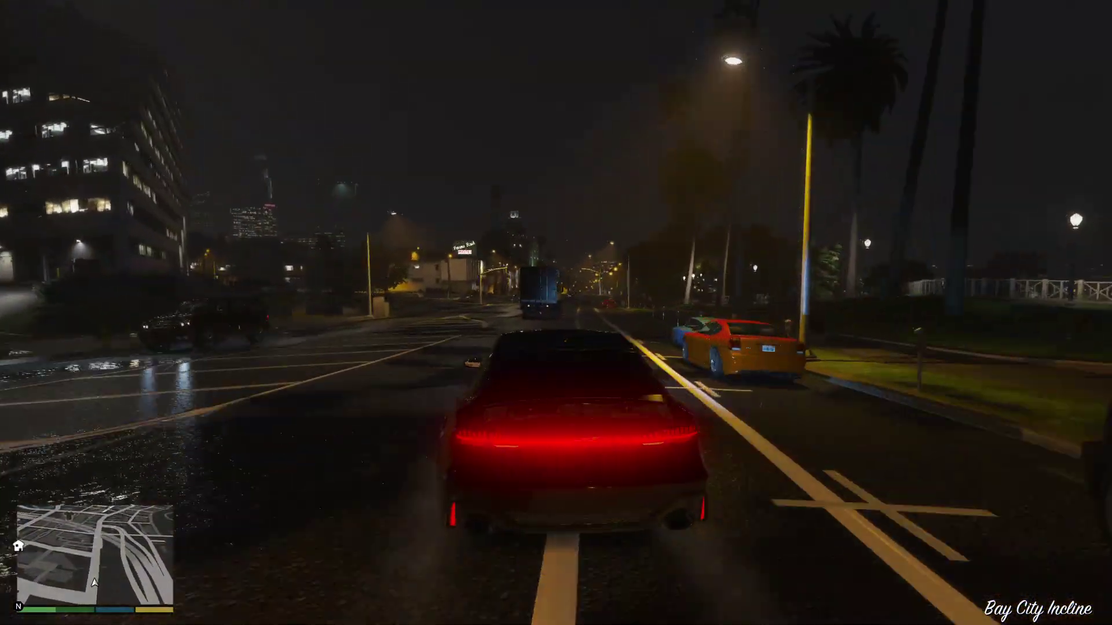
{"action": "key", "text": "w"}
{"action": "key", "text": "a"}
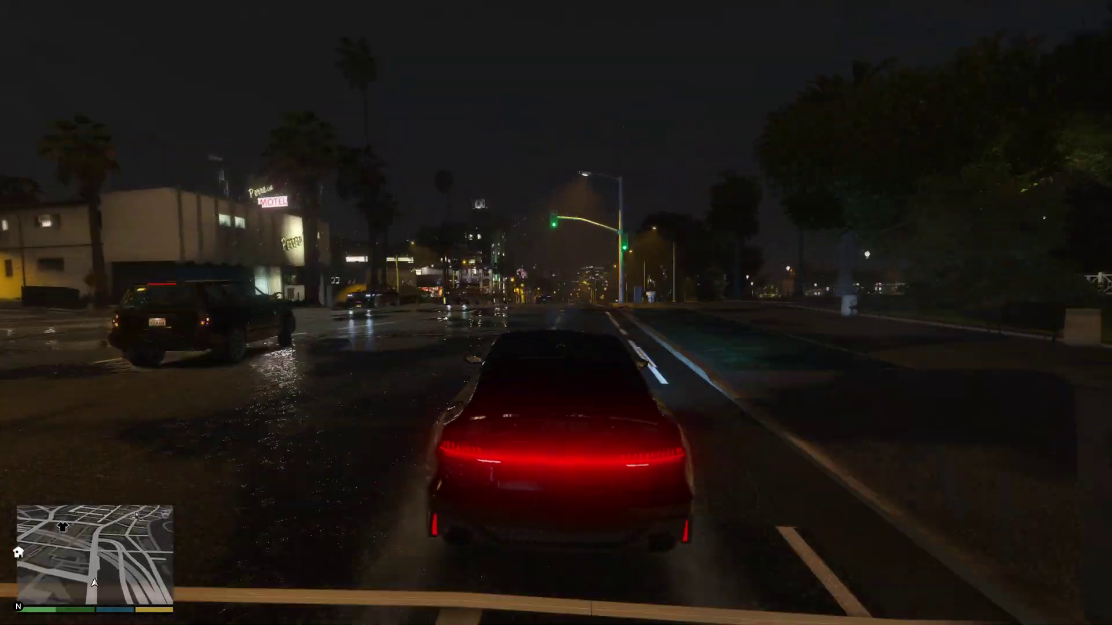
{"action": "key", "text": "w"}
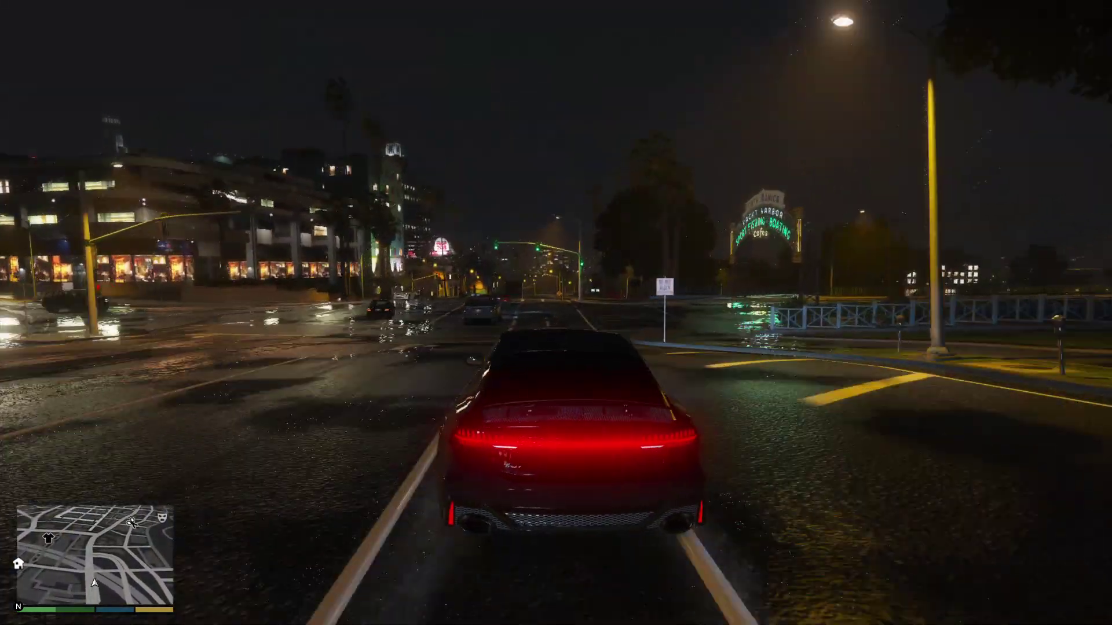